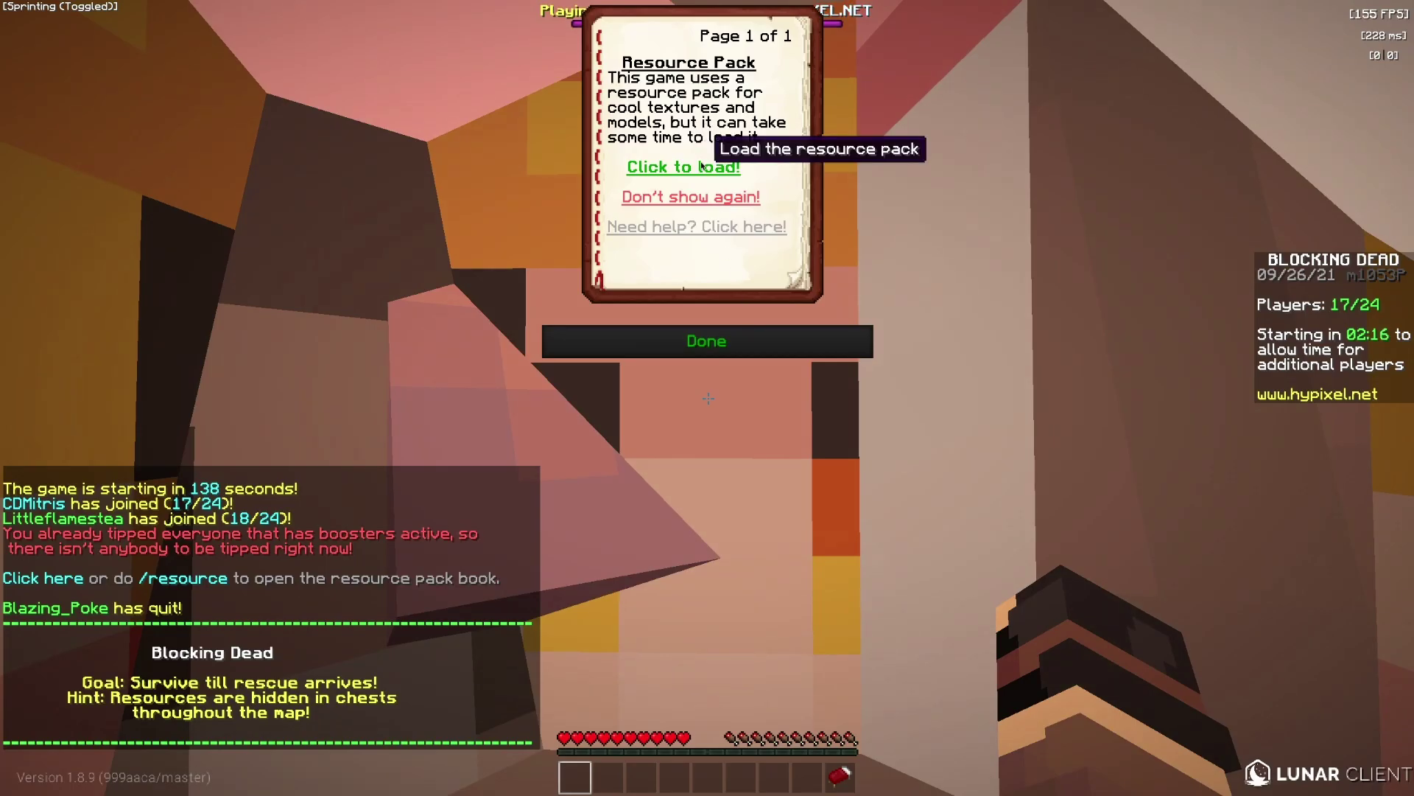
- Accept and download the server resource pack, checking the player list during the countdown
{"action": "left_click", "coordinate": [684, 165]}
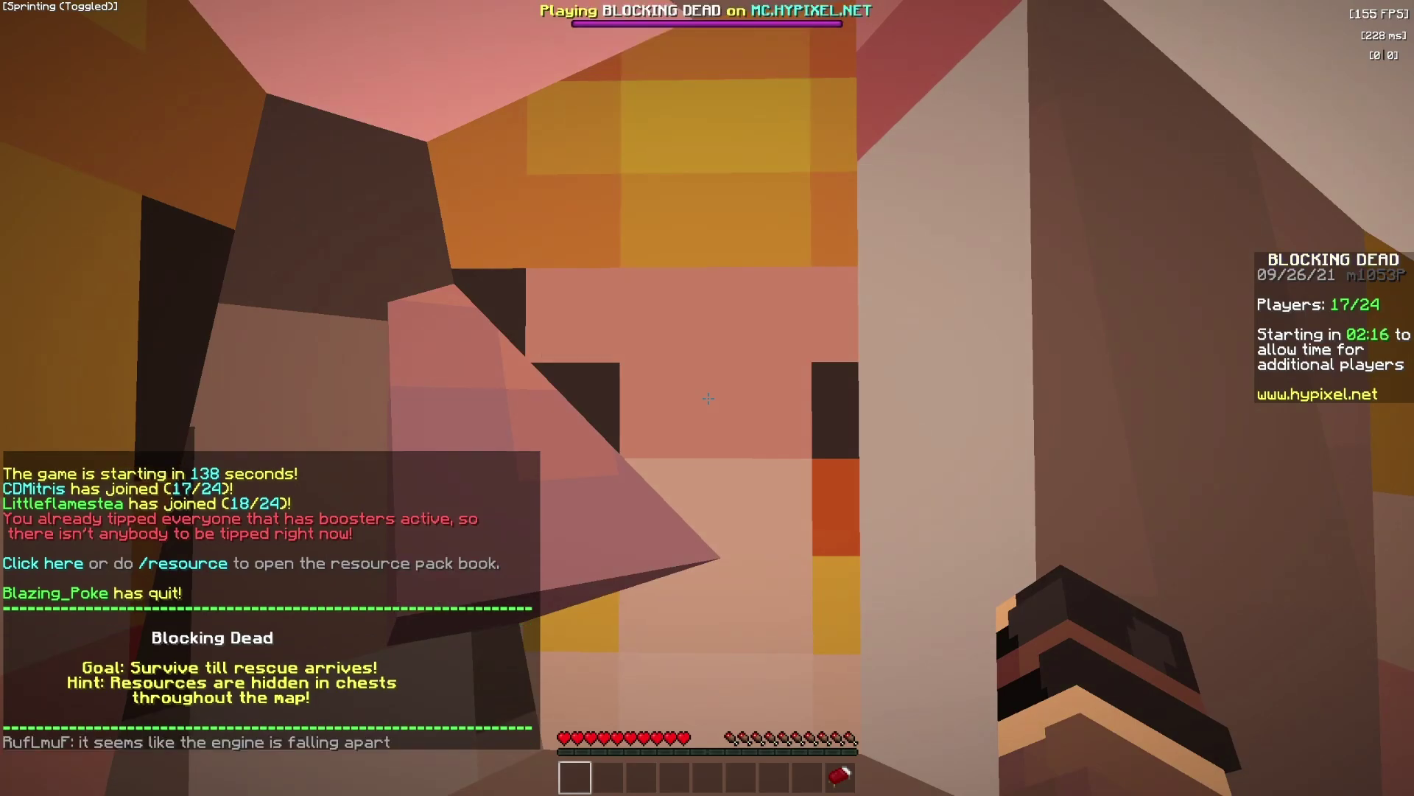
{"action": "left_click", "coordinate": [575, 303]}
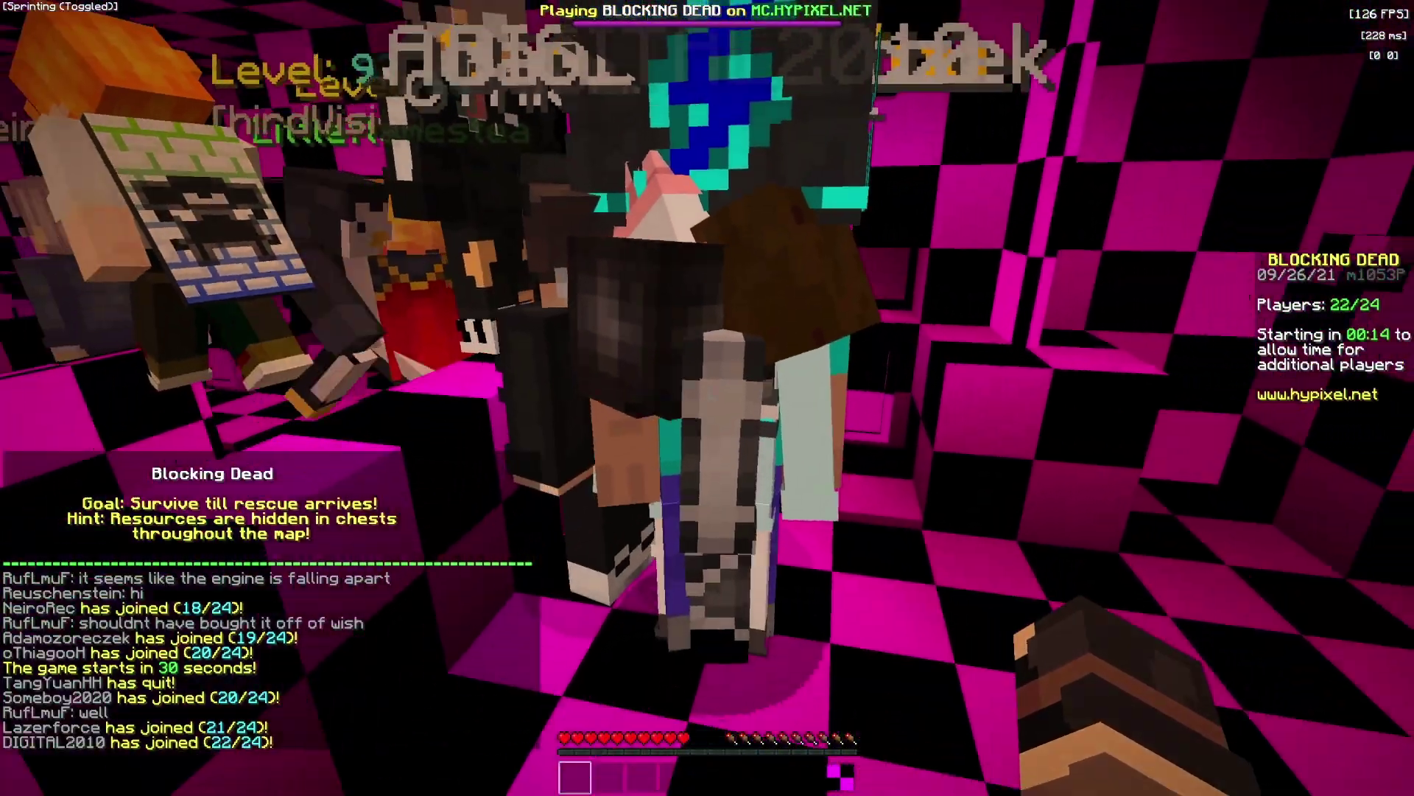
{"action": "scroll", "coordinate": [708, 398], "scroll_direction": "up", "scroll_amount": 1}
{"action": "key", "text": "Tab"}
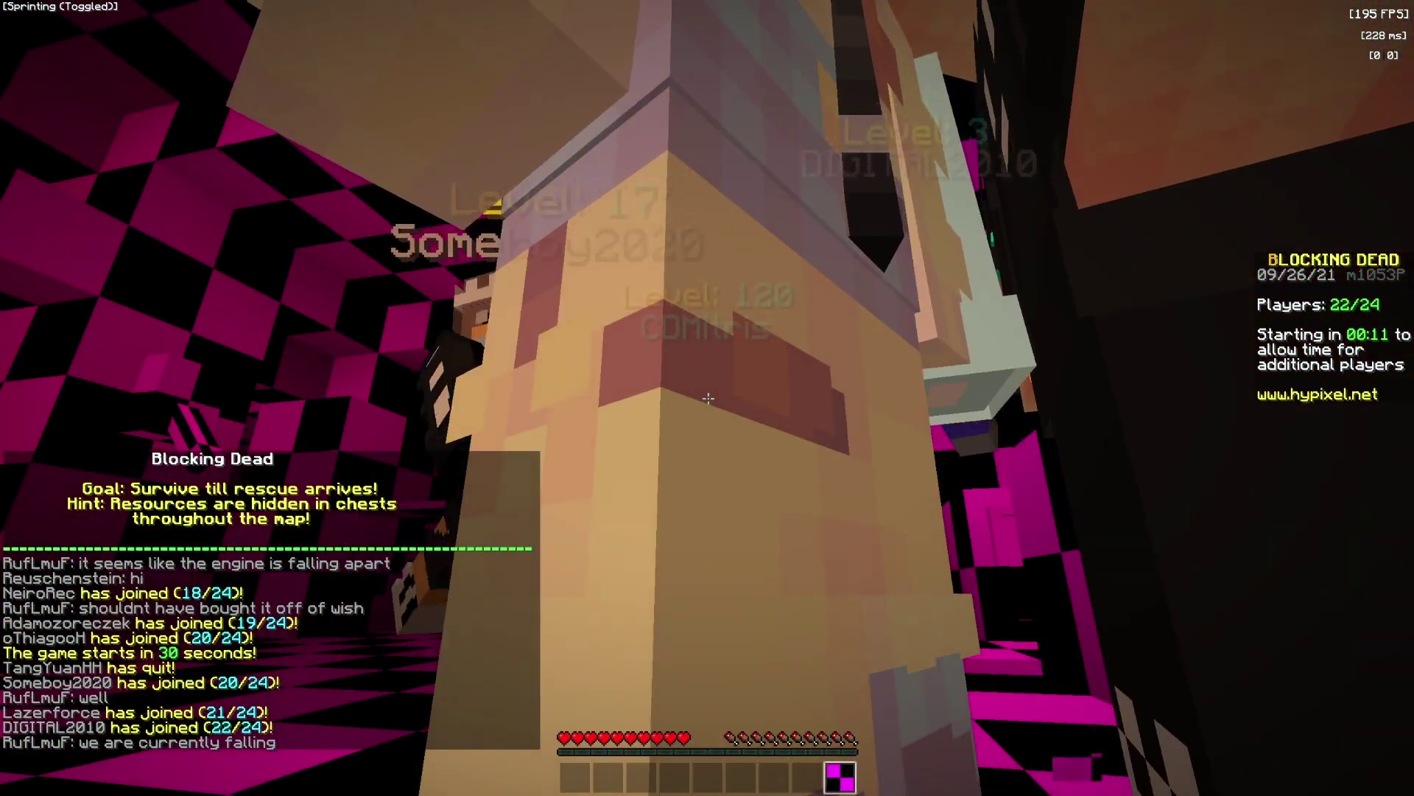
{"action": "key", "text": "Escape"}
{"action": "key", "text": "Escape"}
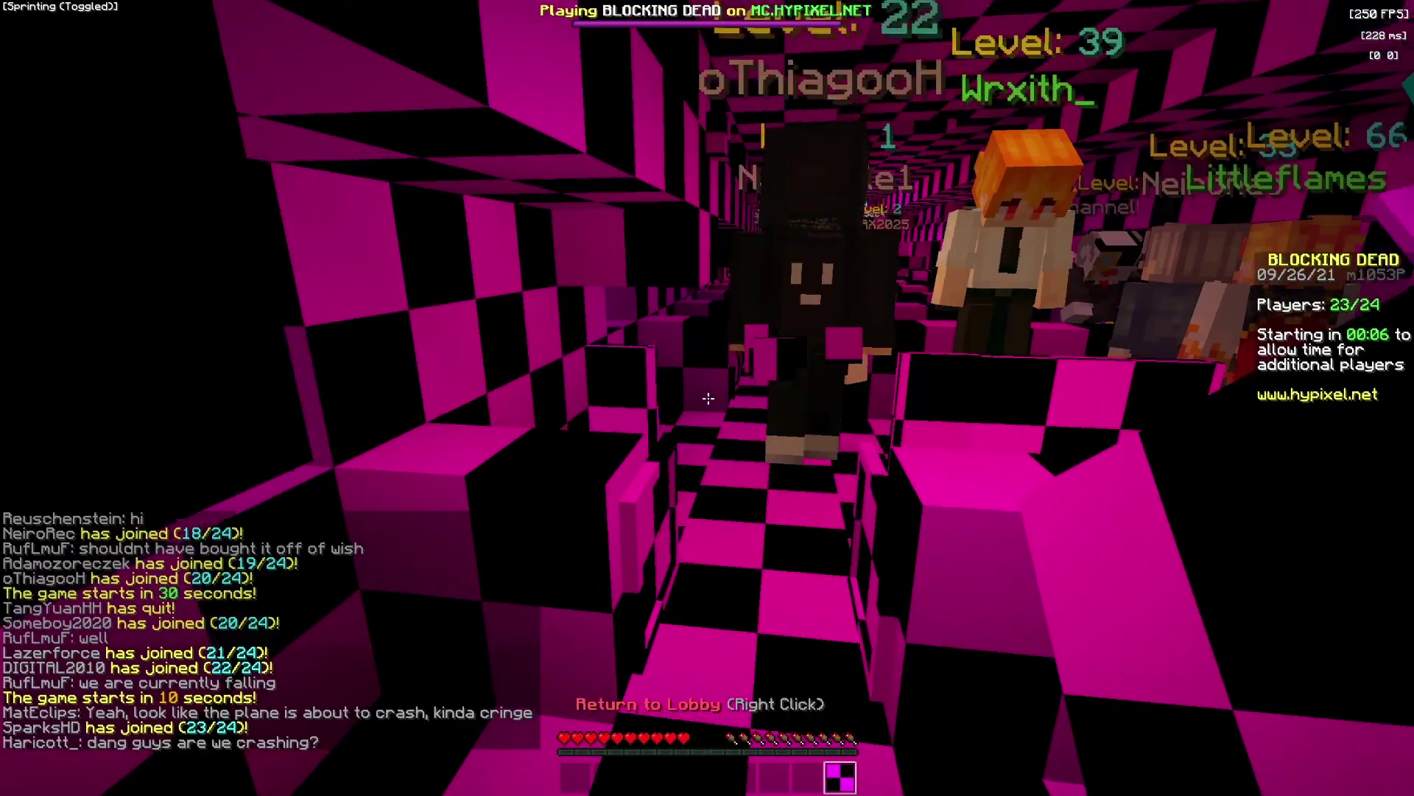
{"action": "scroll", "coordinate": [708, 397], "scroll_direction": "down", "scroll_amount": 1}
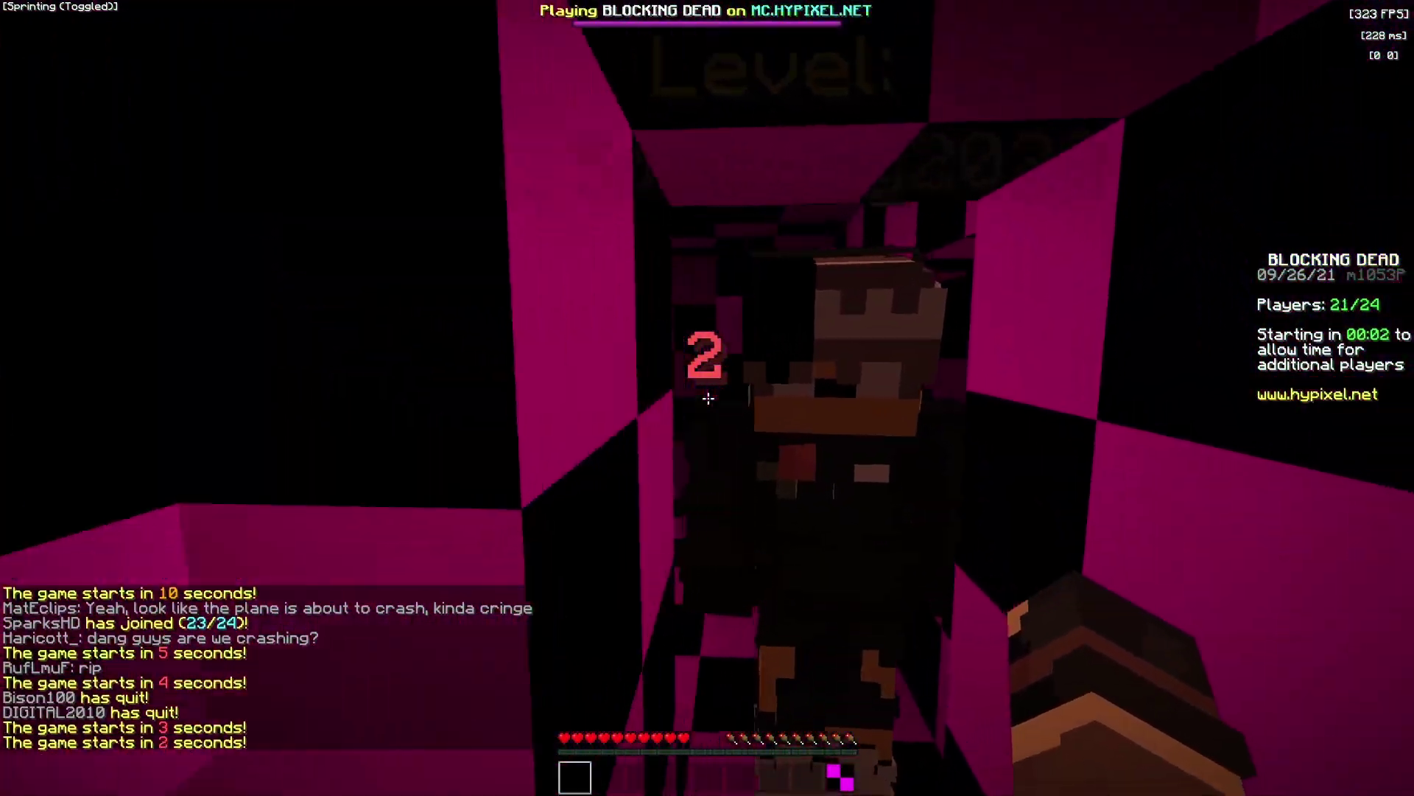
{"action": "key", "text": "Tab"}
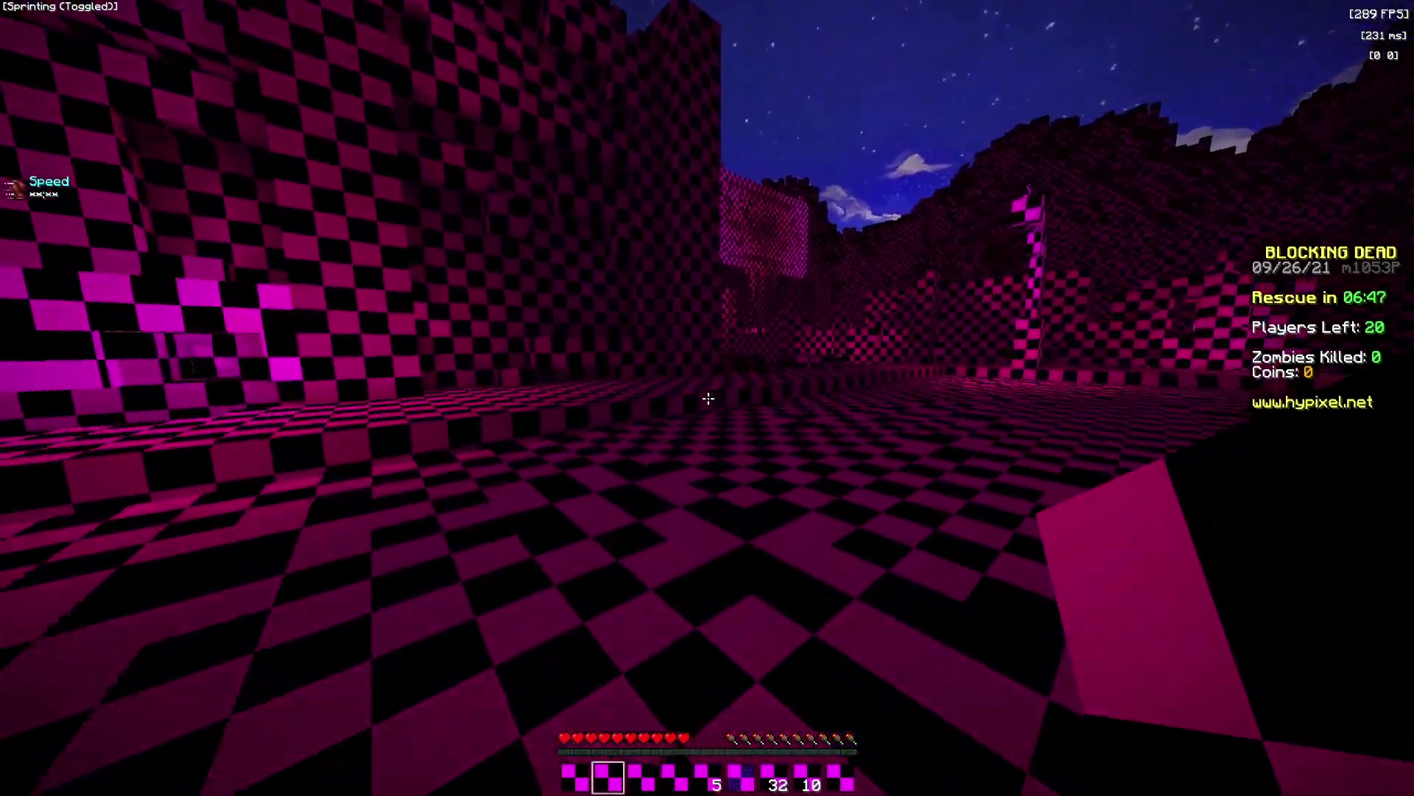
- Cycle through the Shotgun, Pistol and M16, inspect the inventory, then hold the Katana
{"action": "key", "text": "3"}
{"action": "key", "text": "1"}
{"action": "key", "text": "2"}
{"action": "key", "text": "e"}
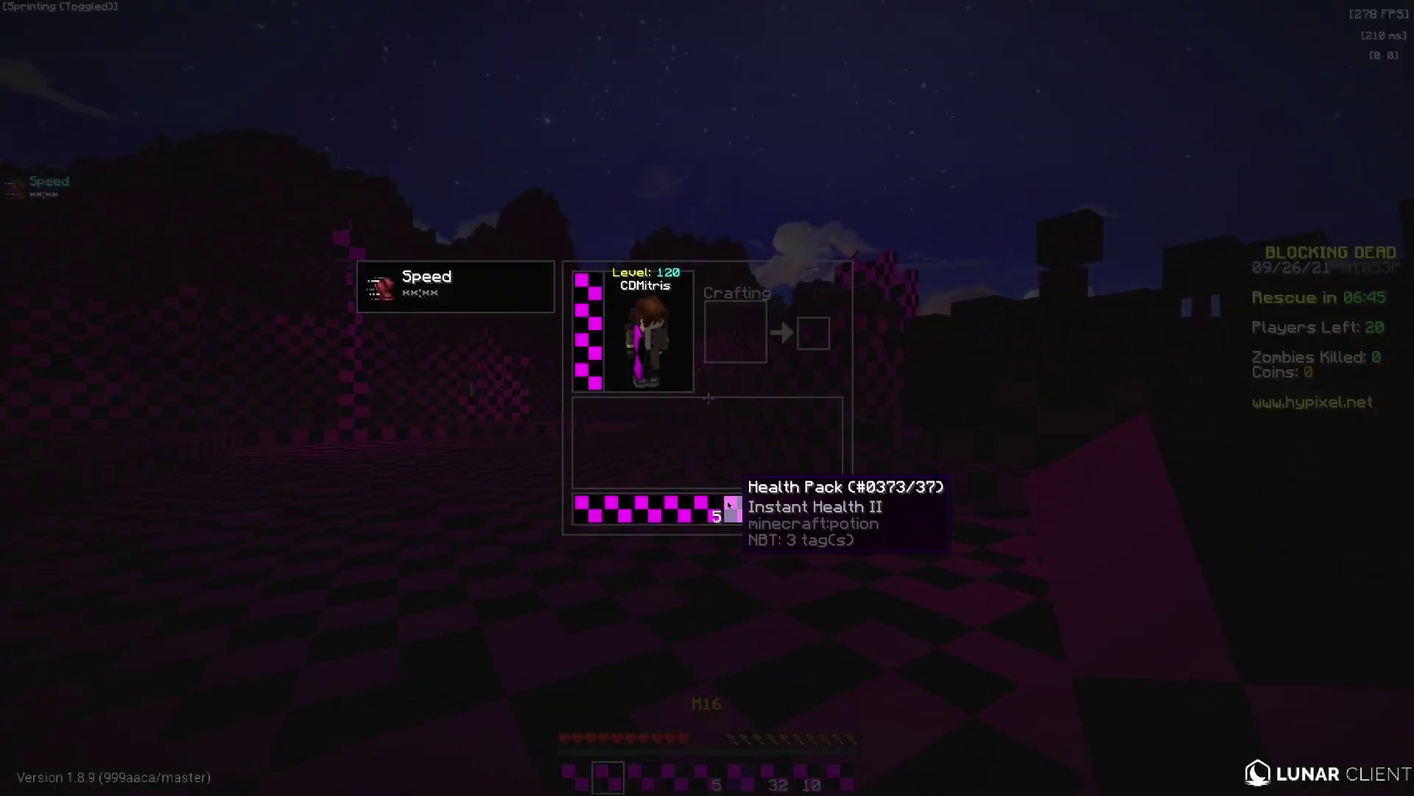
{"action": "key", "text": "e"}
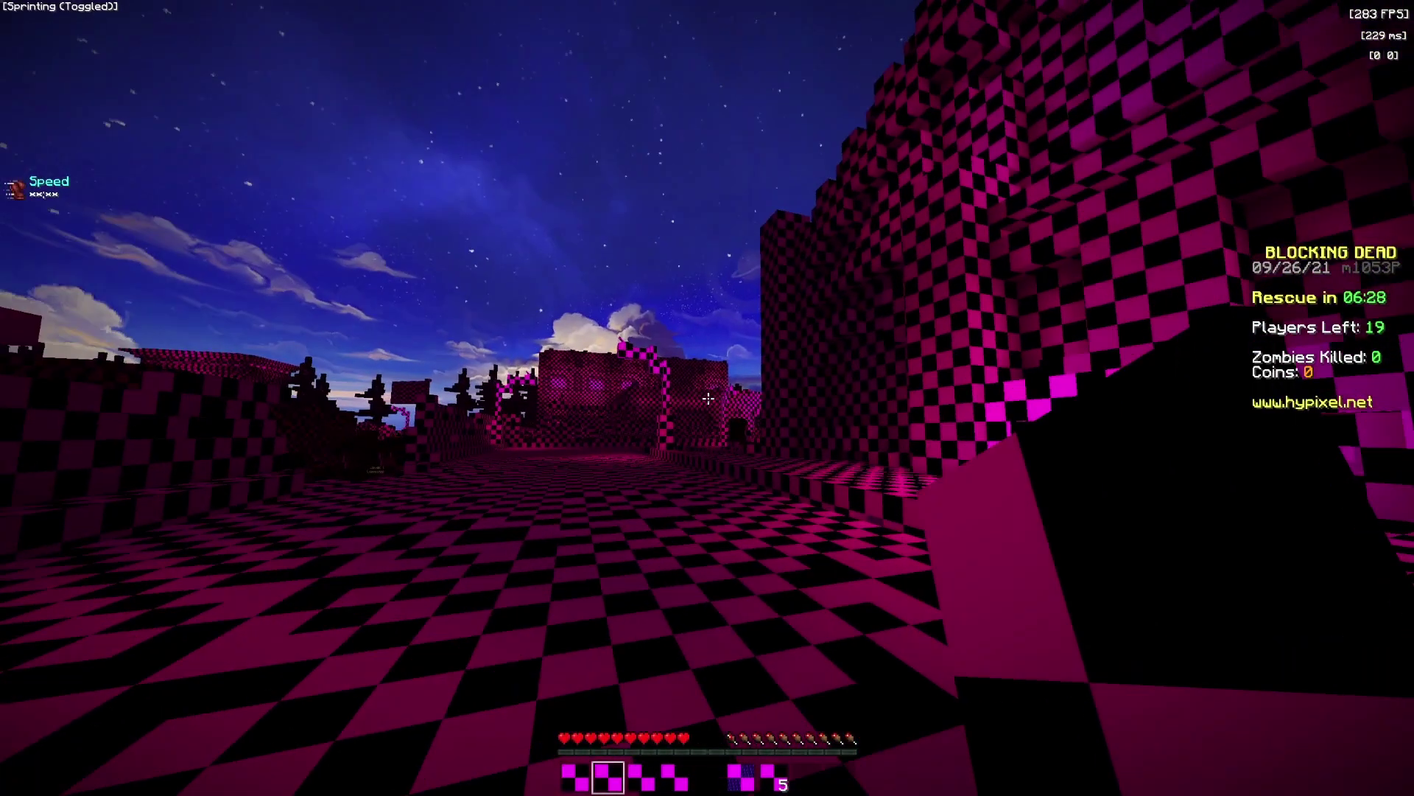
{"action": "key", "text": "1"}
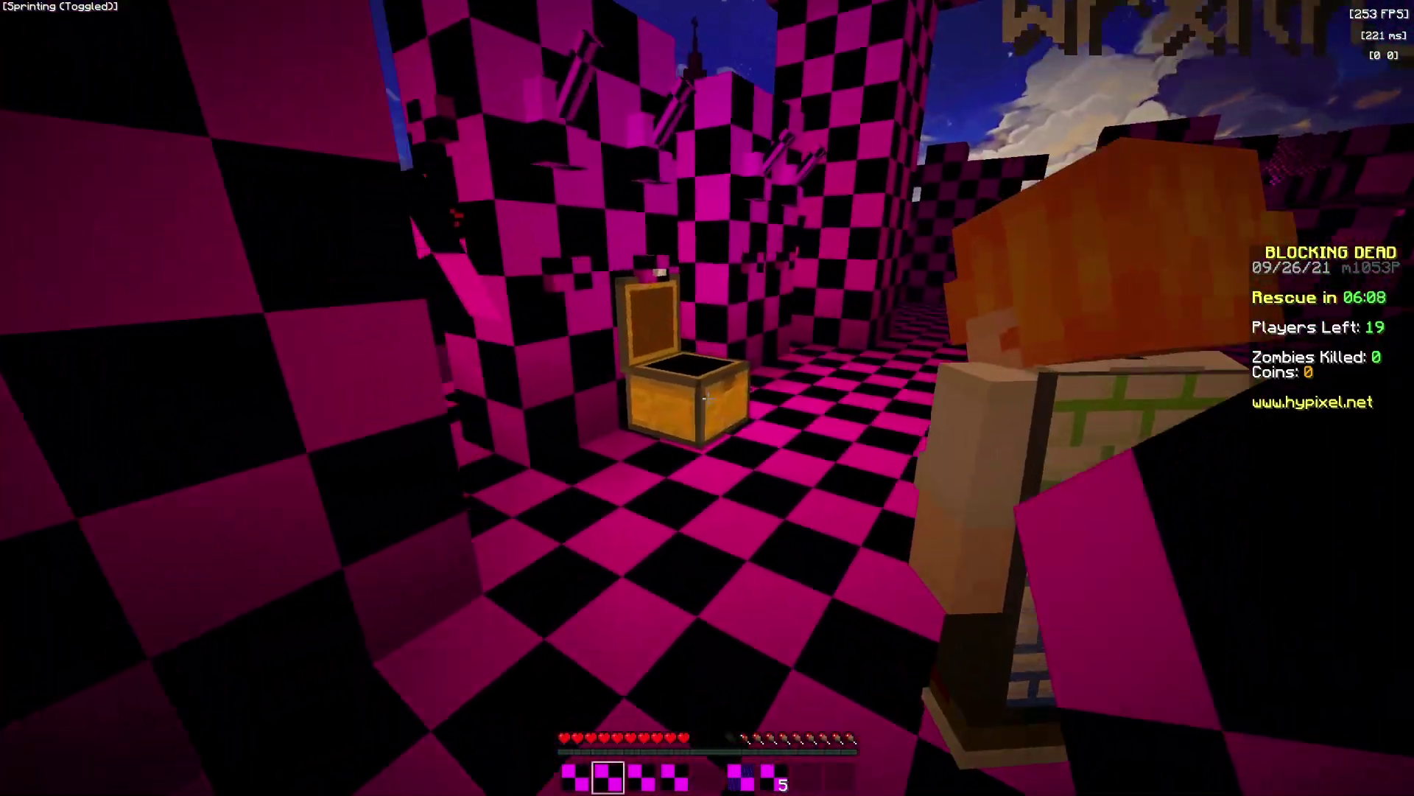
- Loot two chests and cycle through Pistol, Health Pack and Katana for the first kill
{"action": "right_click", "coordinate": [707, 398]}
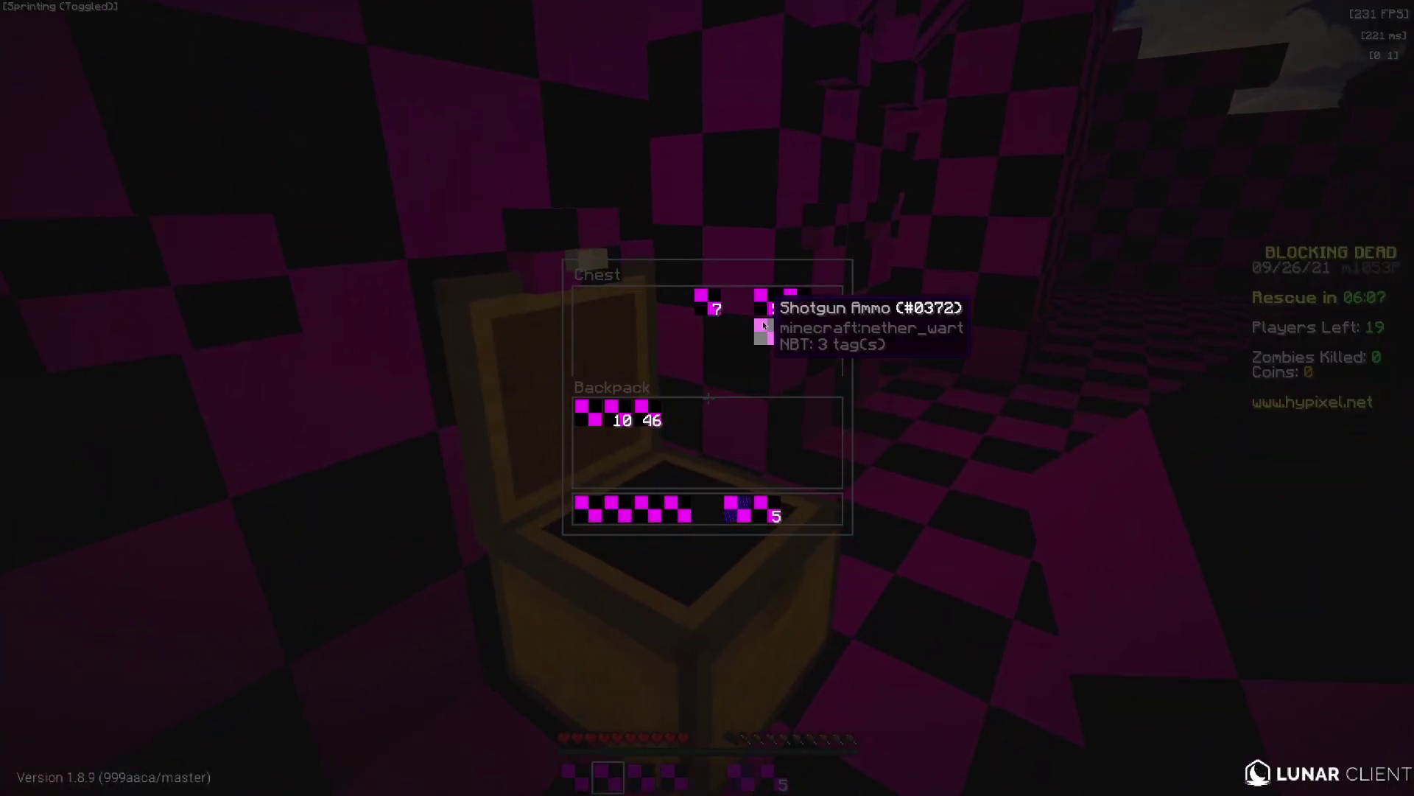
{"action": "key", "text": "Escape"}
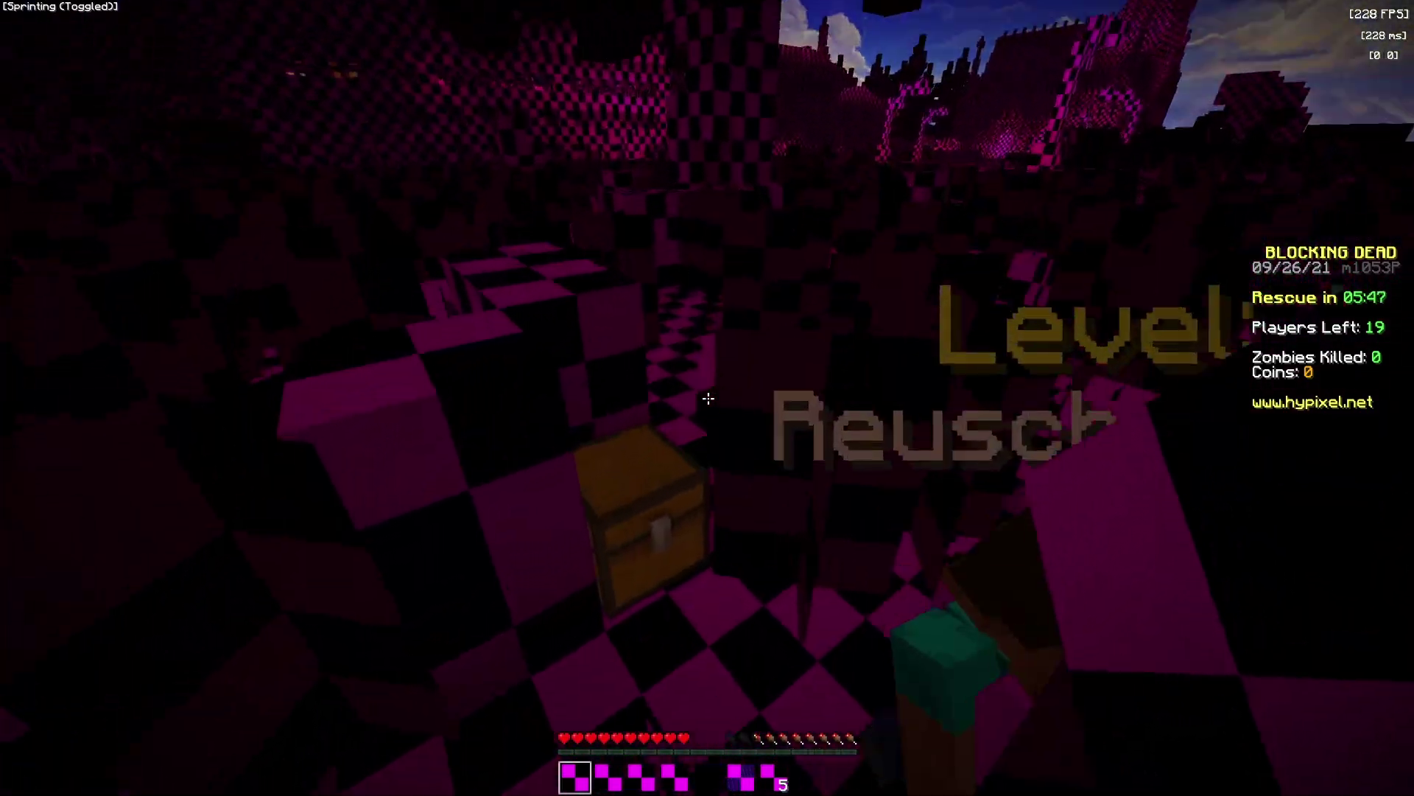
{"action": "right_click", "coordinate": [707, 399]}
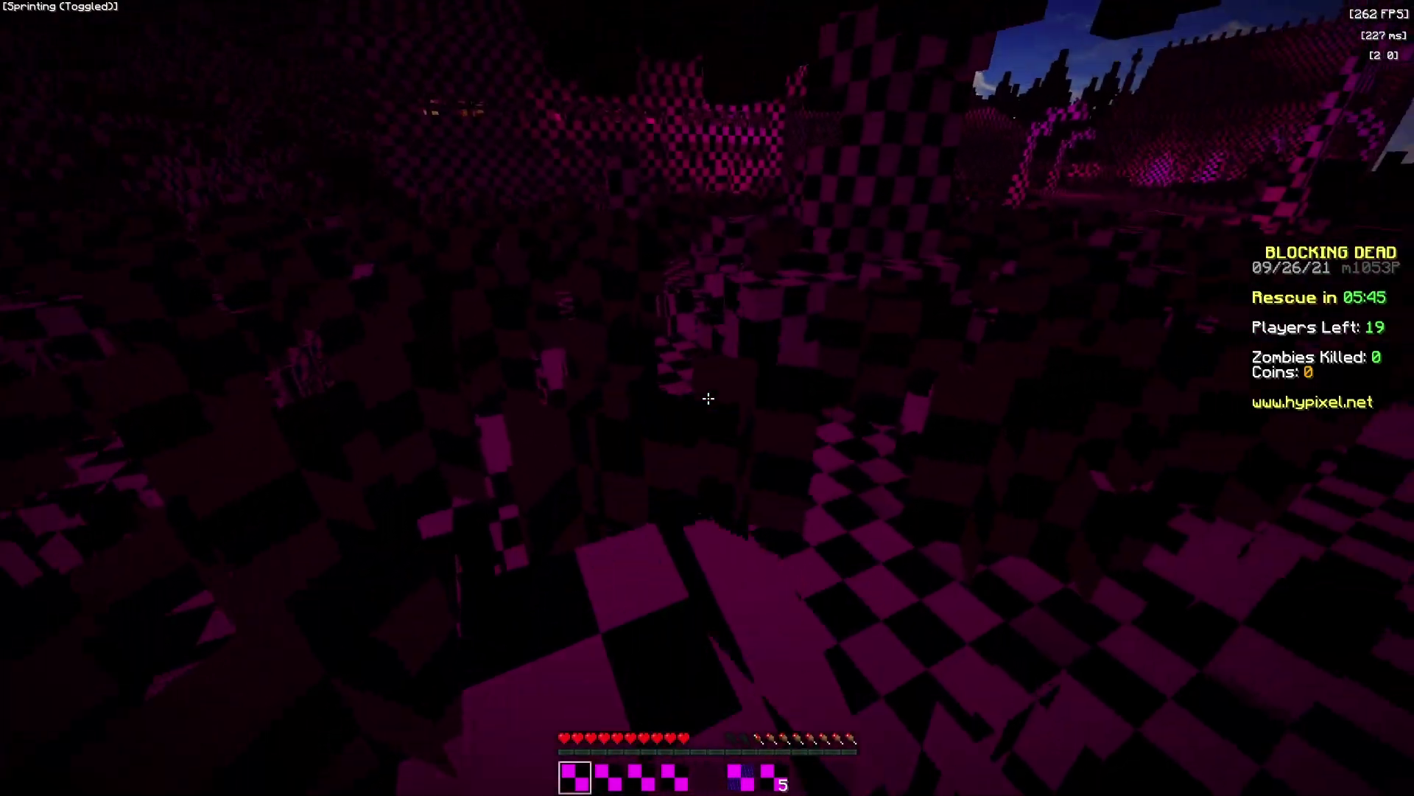
{"action": "key", "text": "2"}
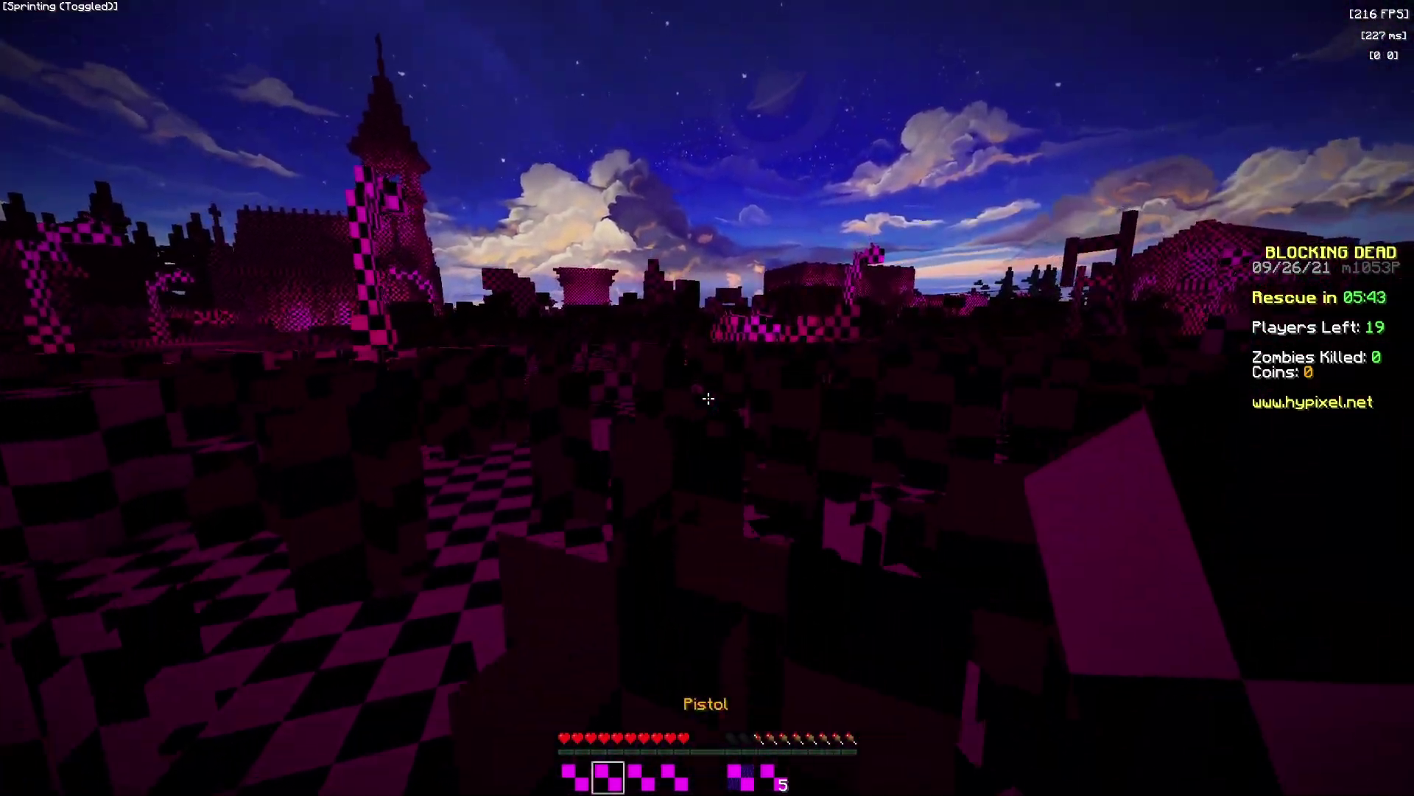
{"action": "key", "text": "3"}
{"action": "key", "text": "1"}
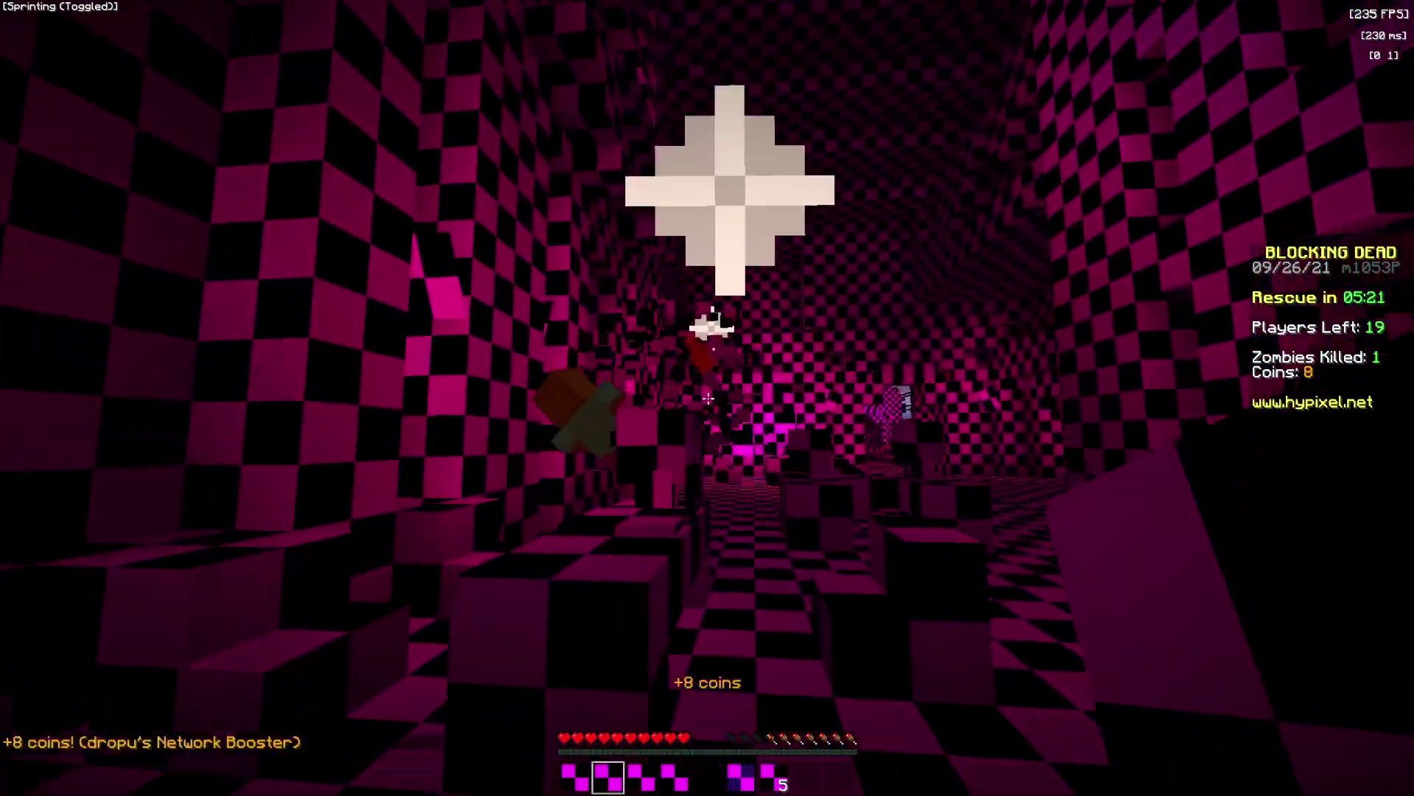
- Swing the Katana, then shoot corridor zombies with the Pistol until 4 kills and 32 coins
{"action": "left_click", "coordinate": [707, 397]}
{"action": "left_click", "coordinate": [708, 398]}
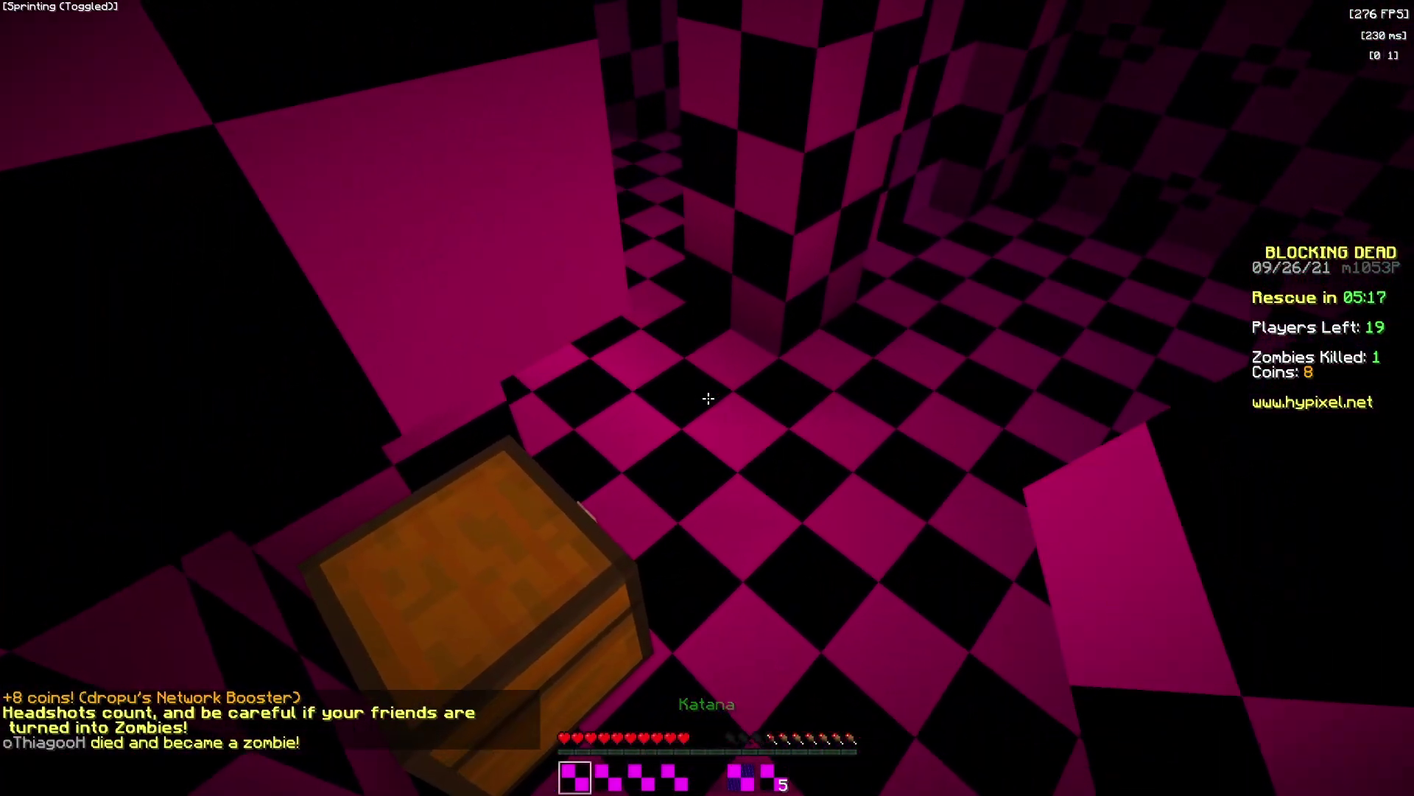
{"action": "right_click", "coordinate": [707, 398]}
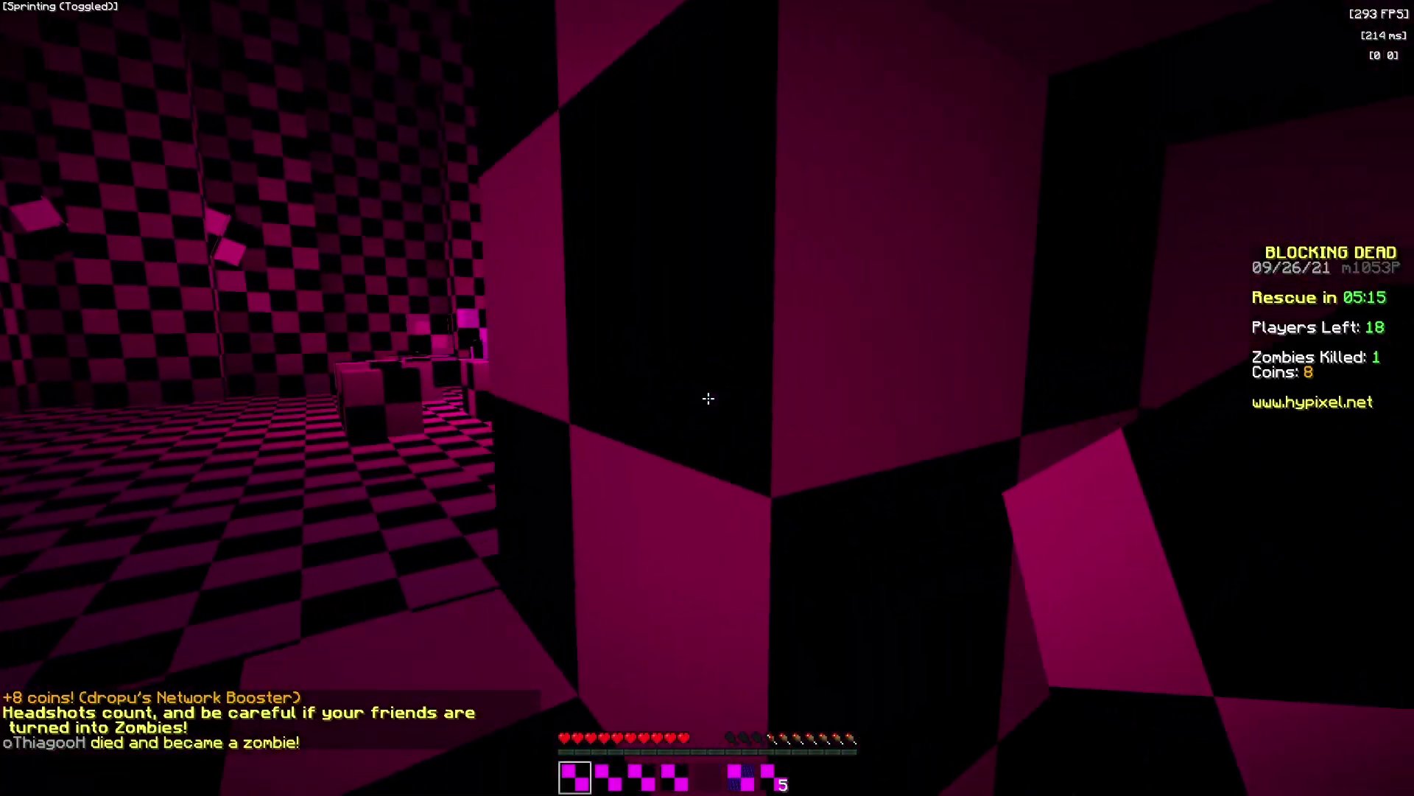
{"action": "key", "text": "2"}
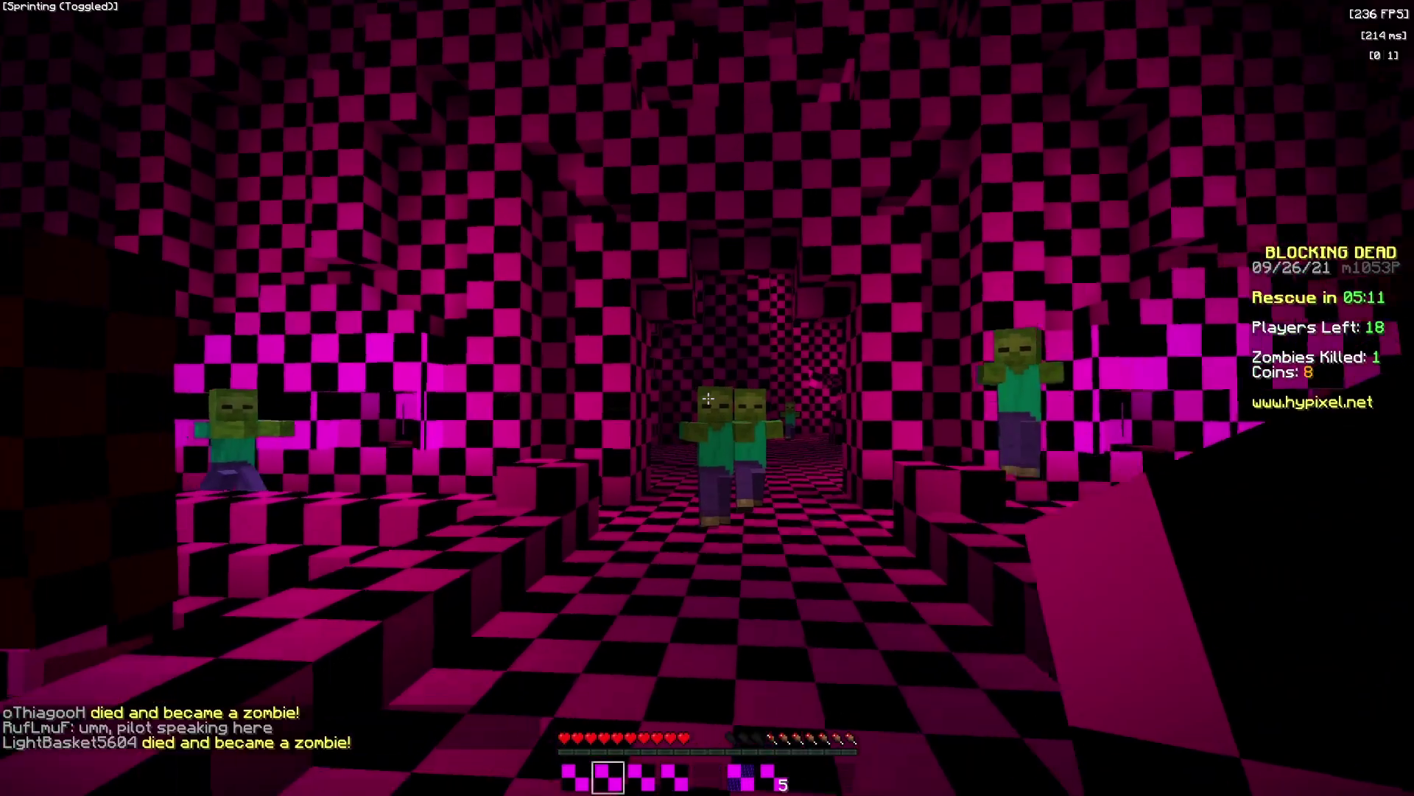
{"action": "right_click", "coordinate": [707, 399]}
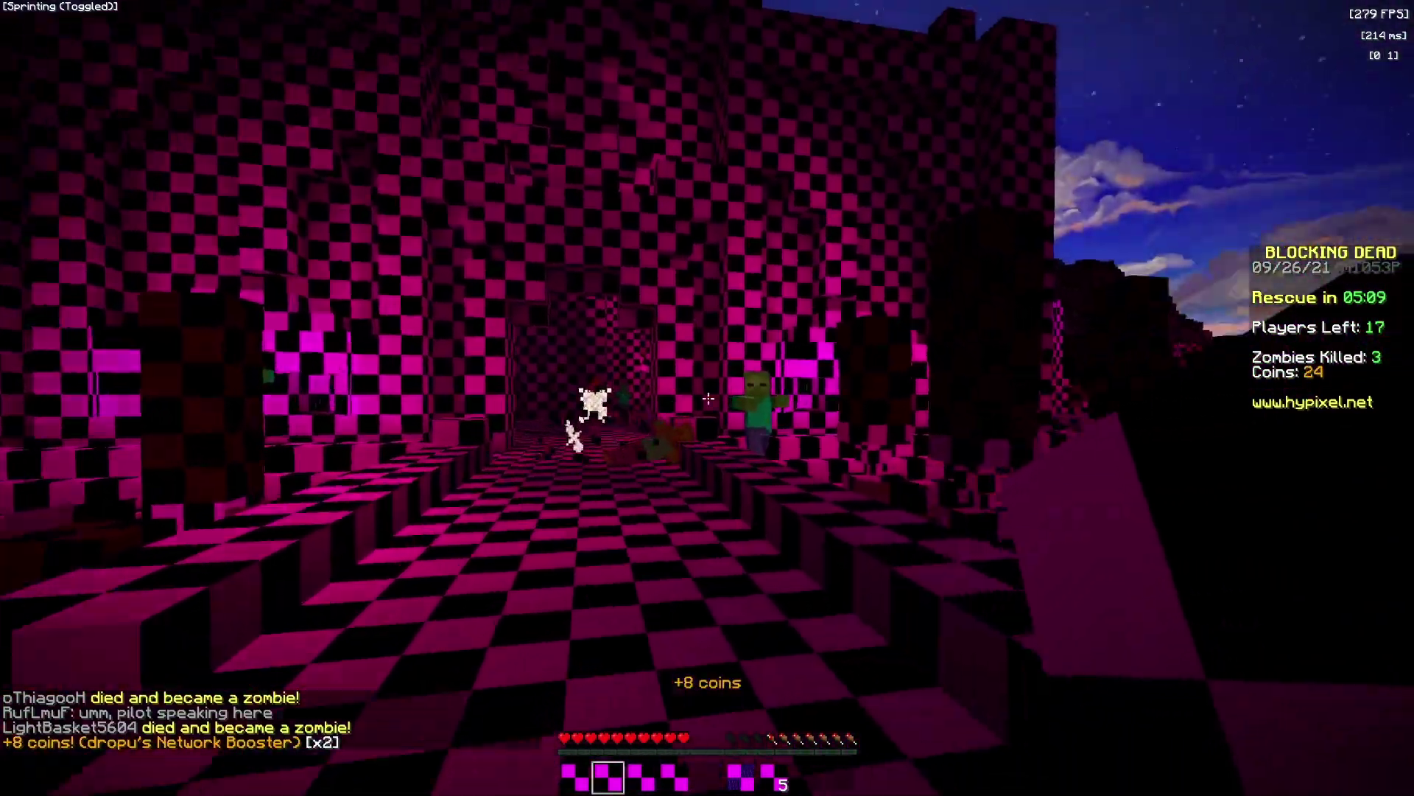
{"action": "right_click", "coordinate": [707, 399]}
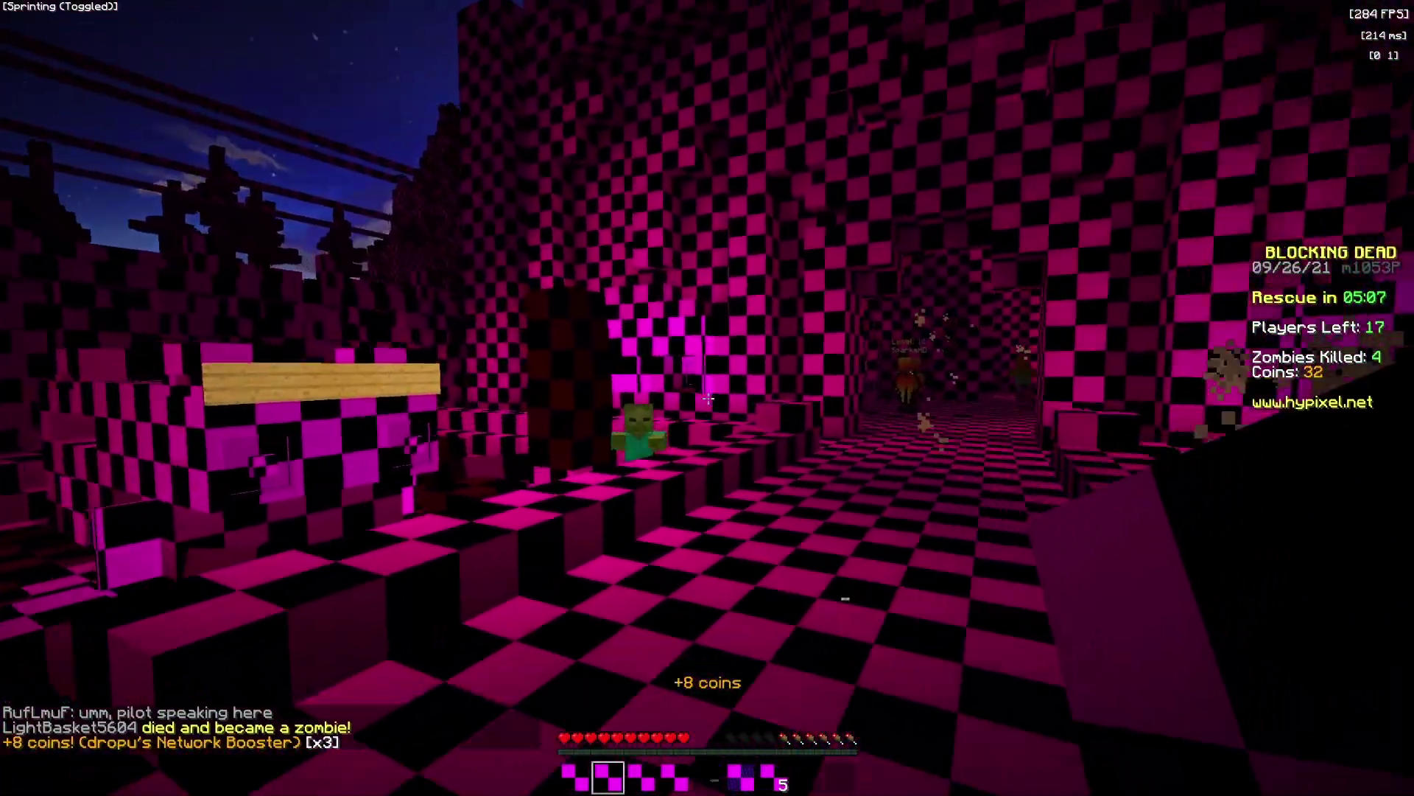
{"action": "right_click", "coordinate": [707, 397]}
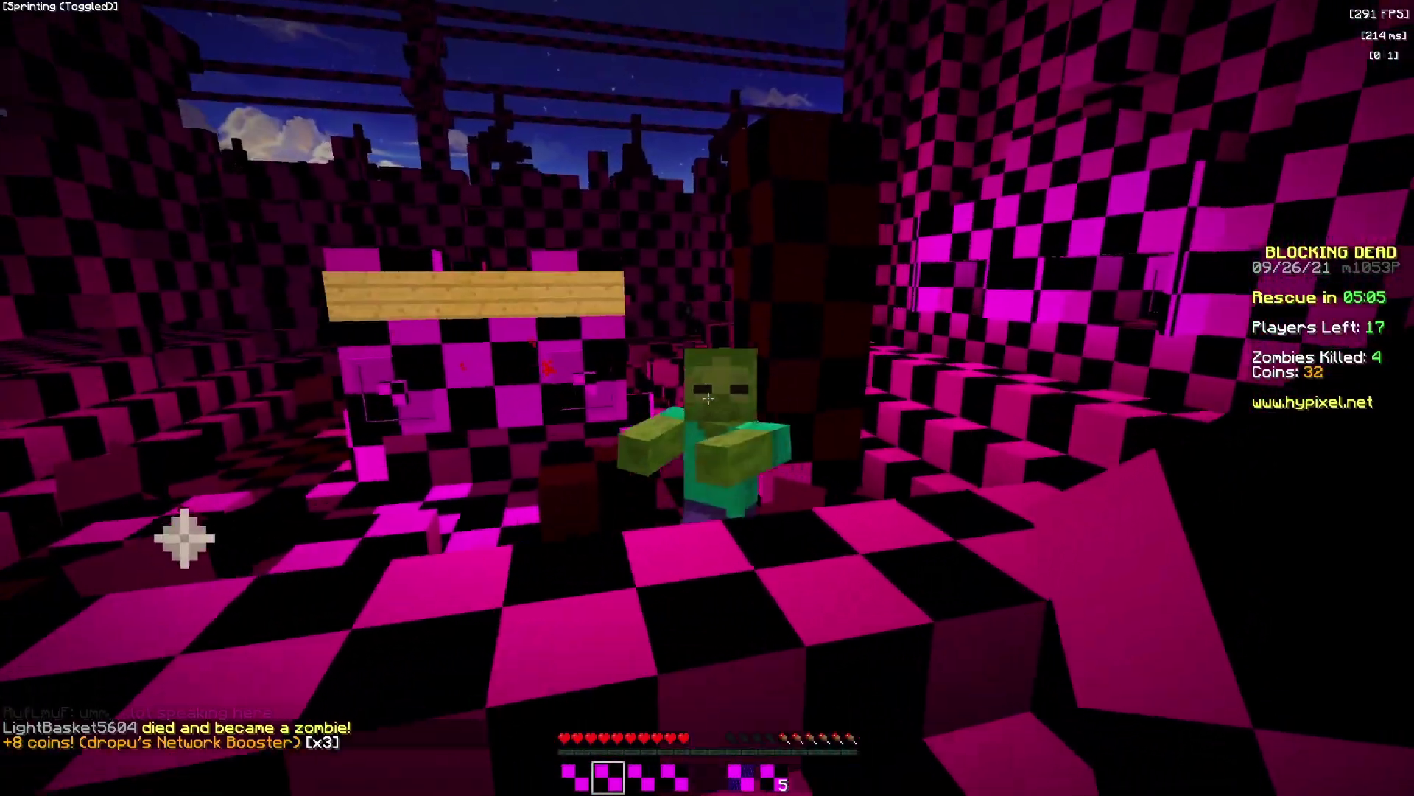
{"action": "right_click", "coordinate": [708, 398]}
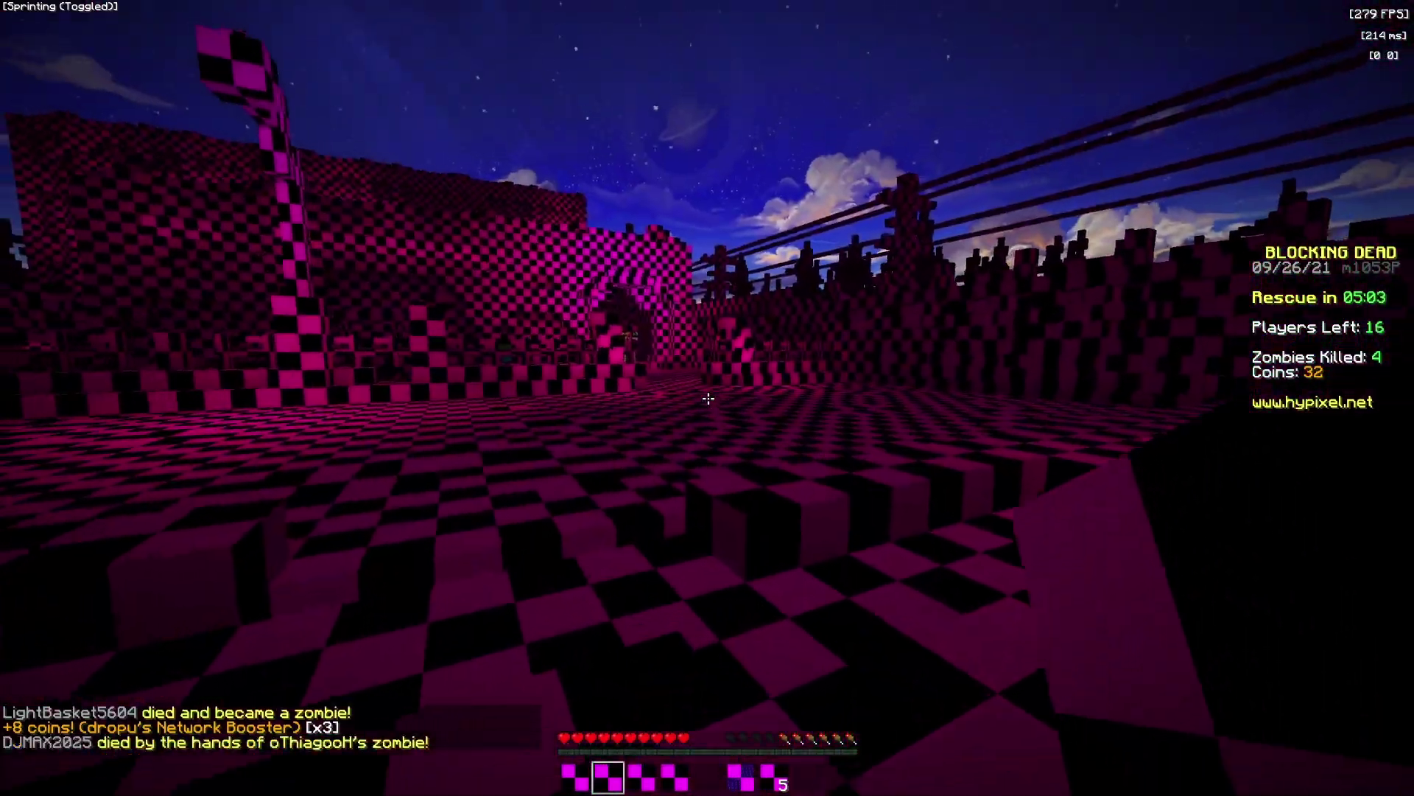
{"action": "key", "text": "Tab"}
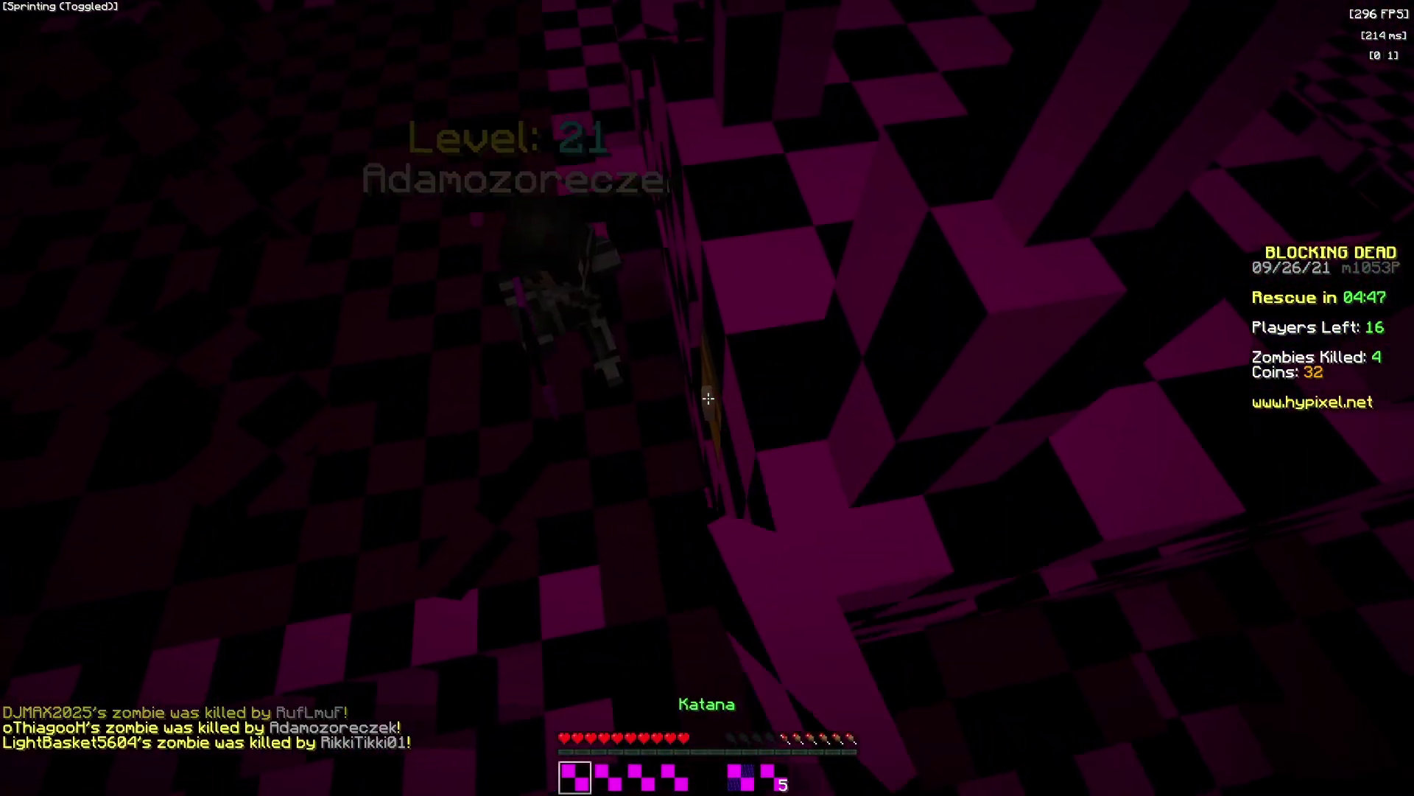
- Crouch with the Pistol and shoot zombies until kills reach 9 and coins 72
{"action": "key", "text": "shift"}
{"action": "key", "text": "2"}
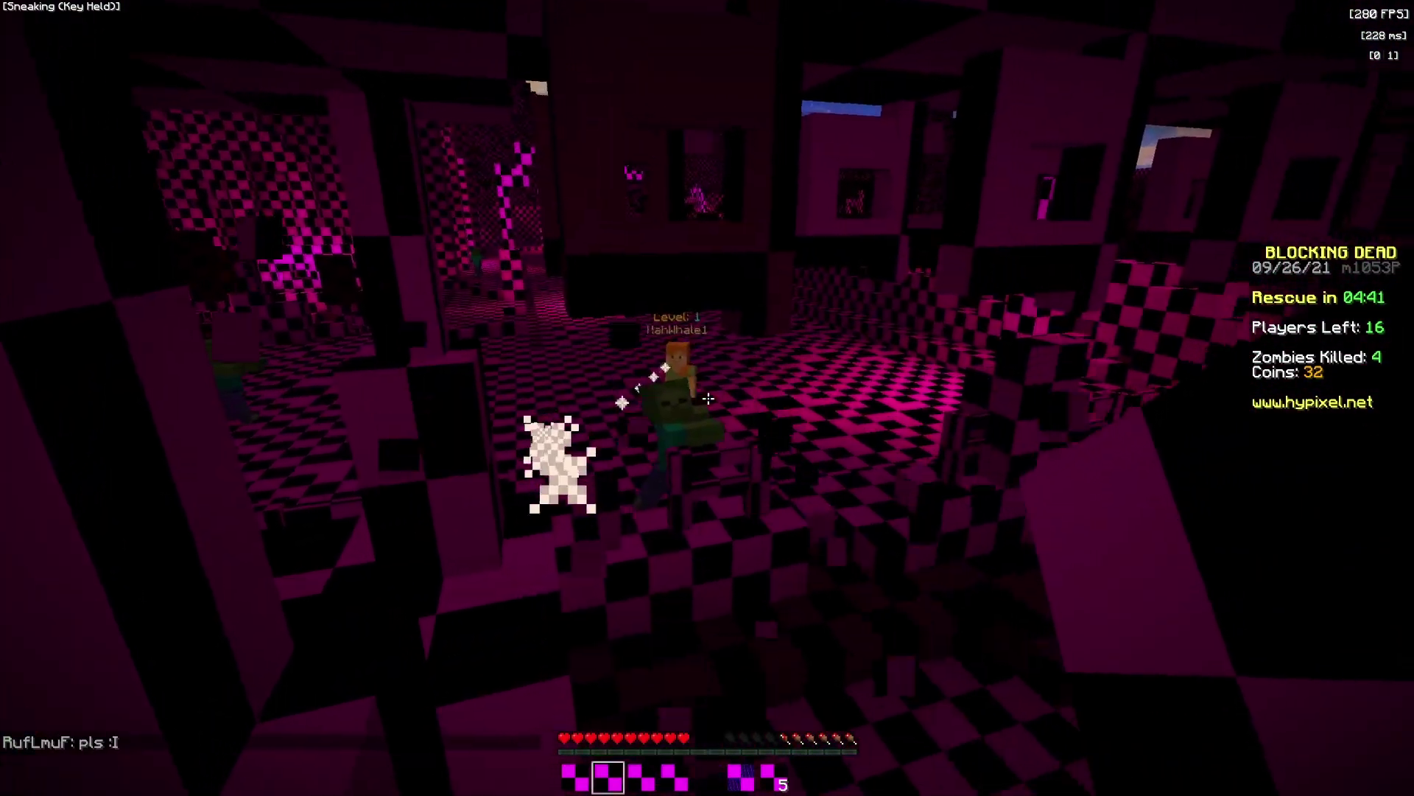
{"action": "right_click", "coordinate": [707, 398]}
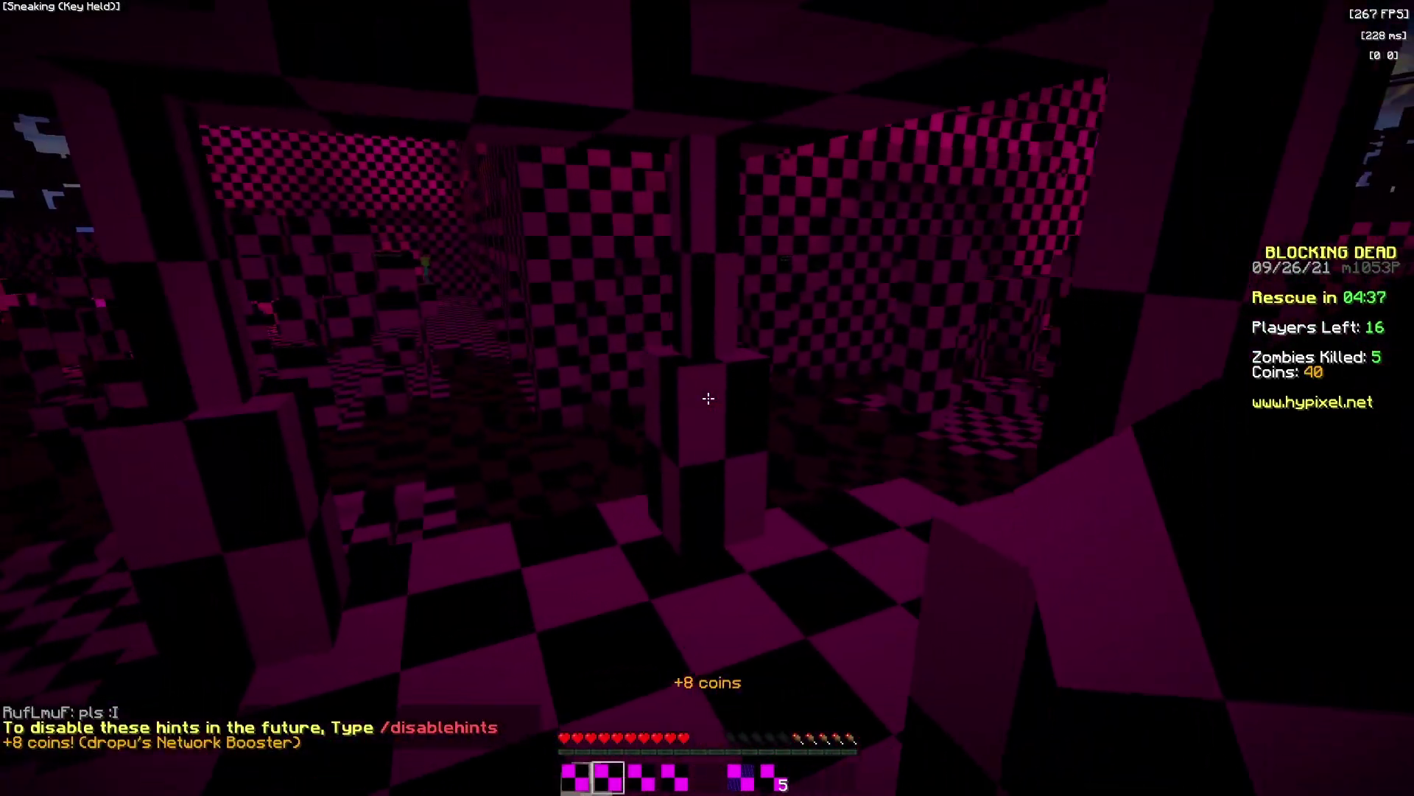
{"action": "right_click", "coordinate": [707, 398]}
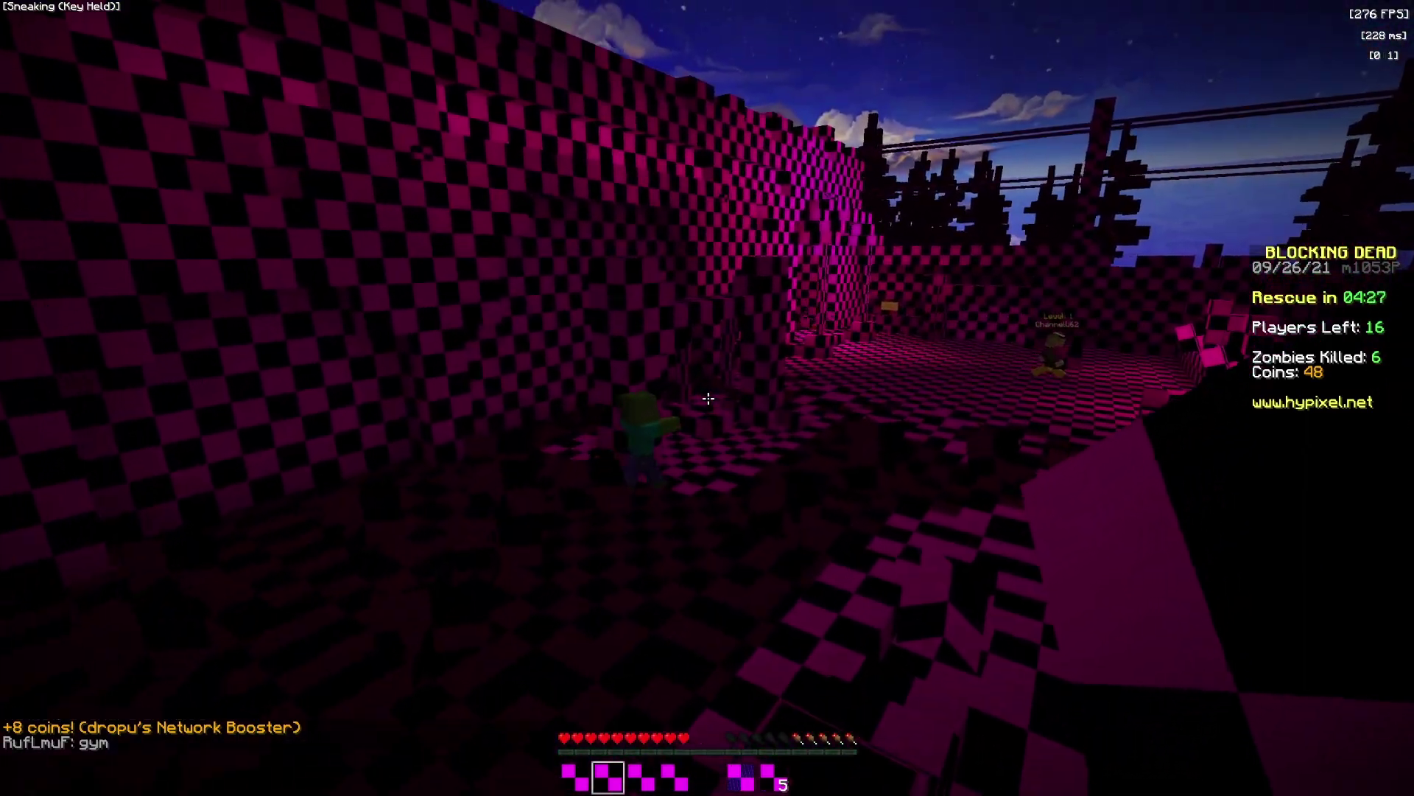
{"action": "right_click", "coordinate": [708, 398]}
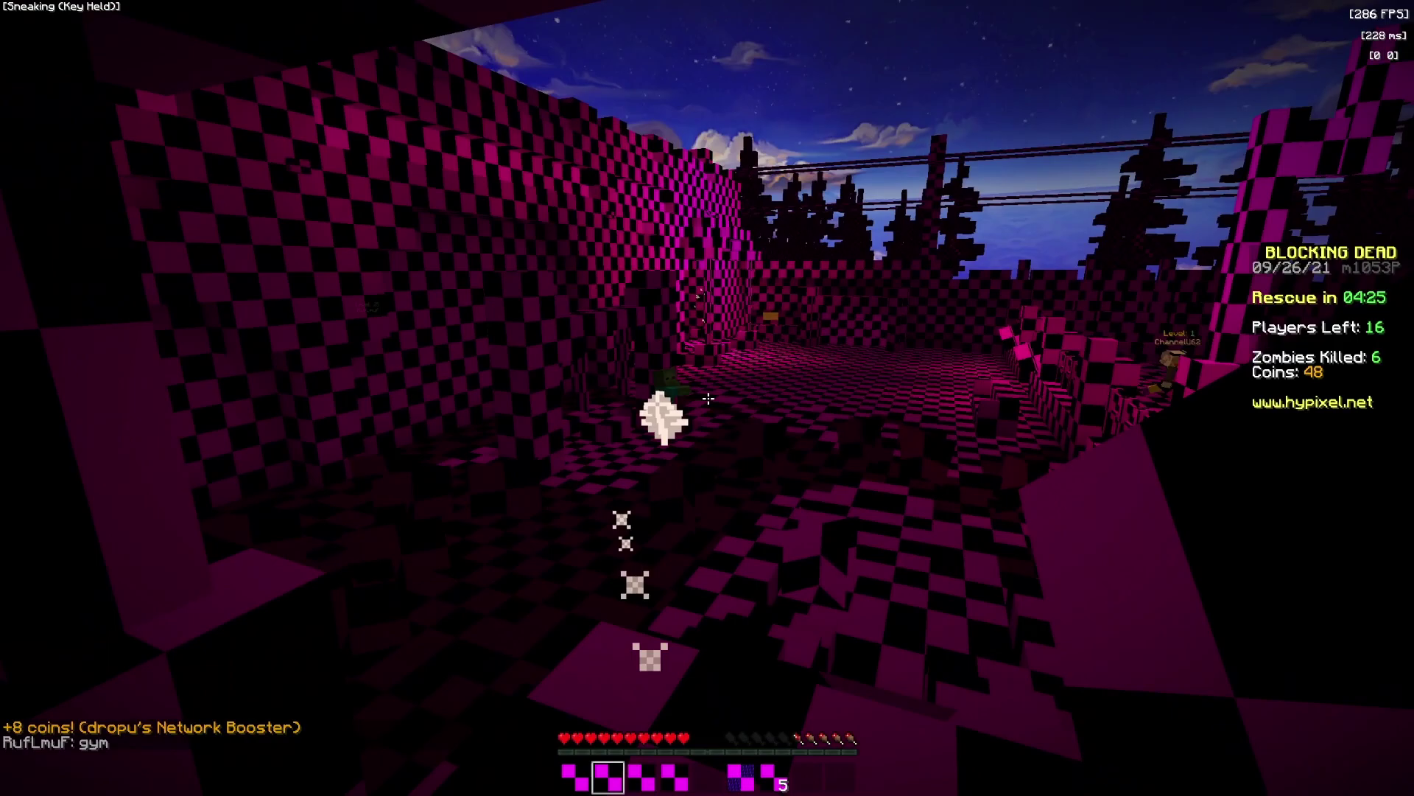
{"action": "right_click", "coordinate": [708, 398]}
{"action": "right_click", "coordinate": [707, 398]}
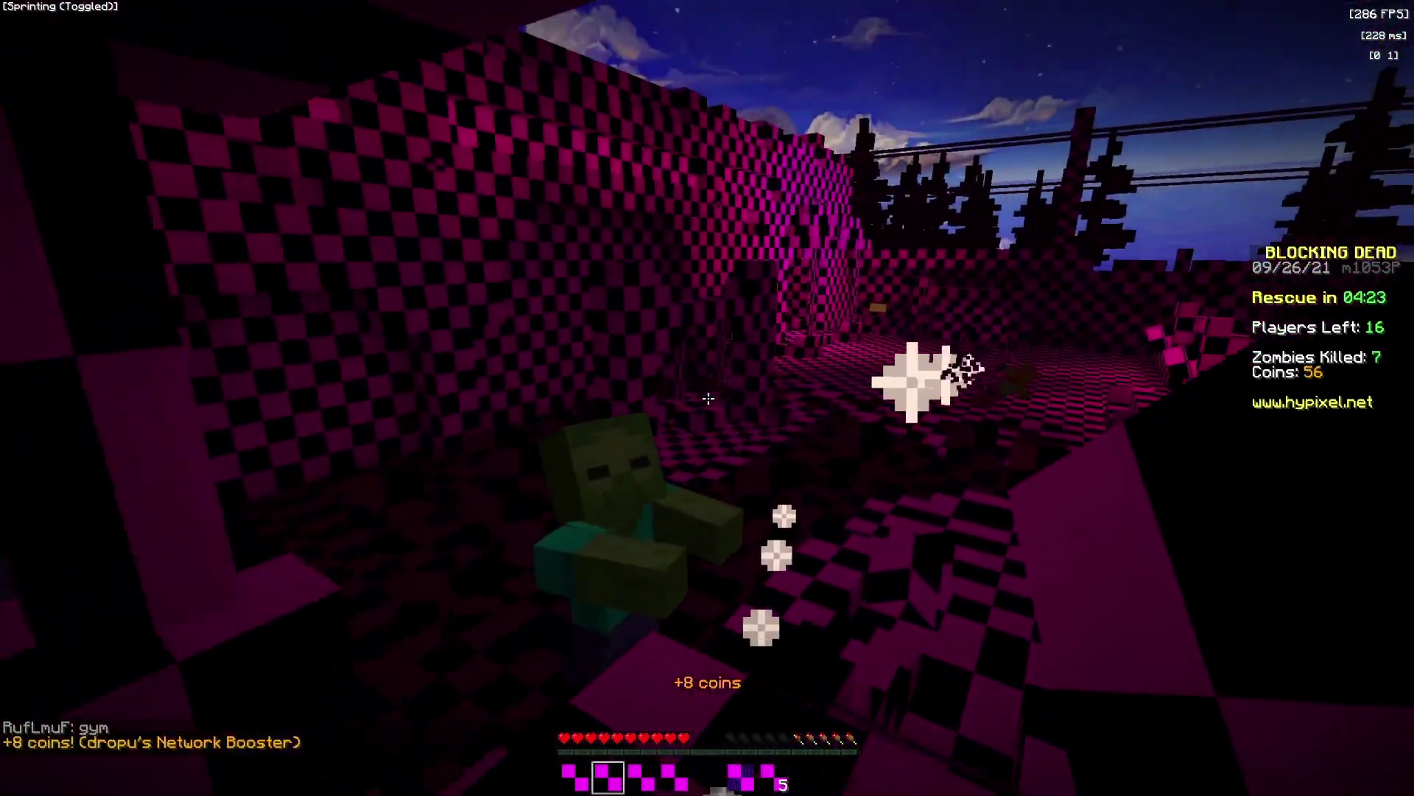
{"action": "right_click", "coordinate": [708, 398]}
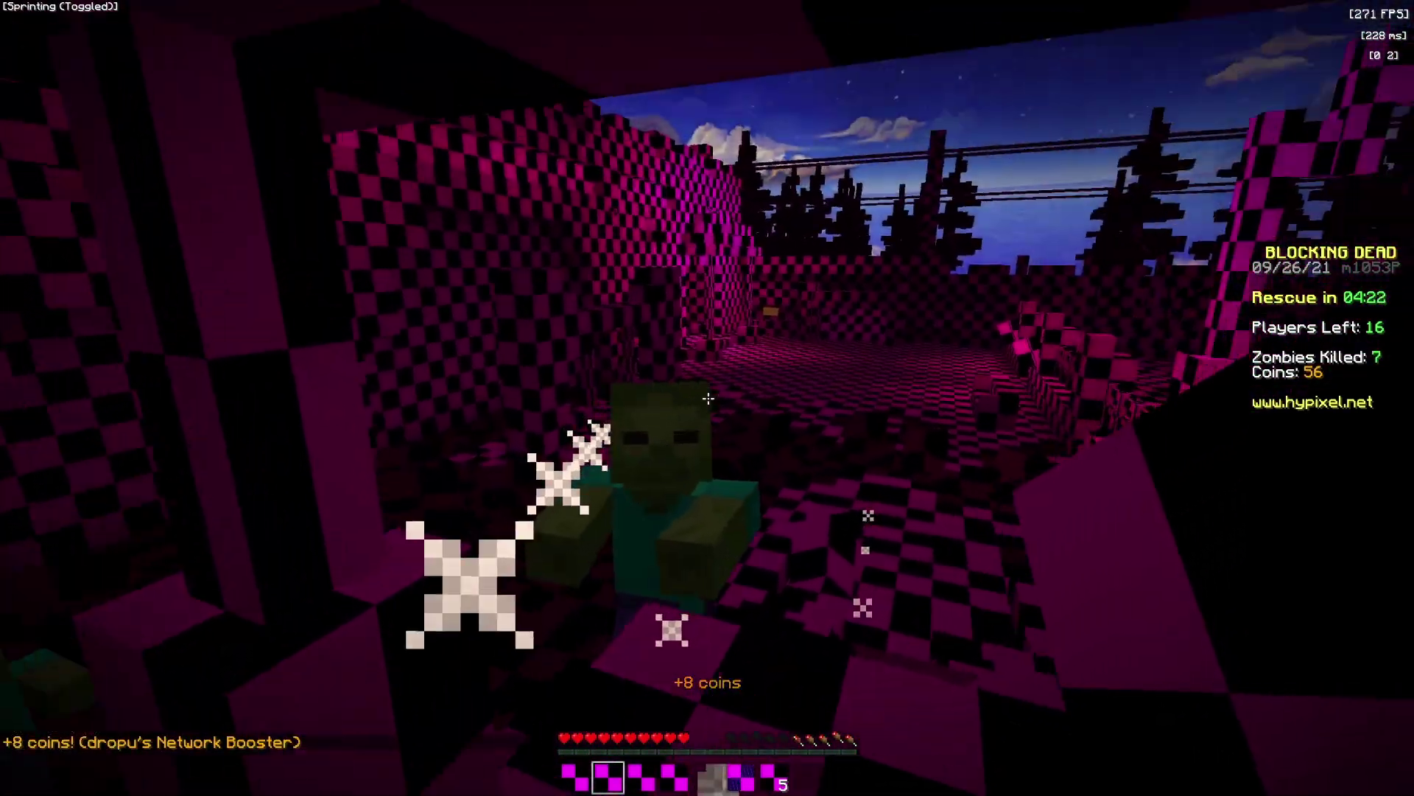
{"action": "right_click", "coordinate": [707, 397]}
{"action": "right_click", "coordinate": [707, 397]}
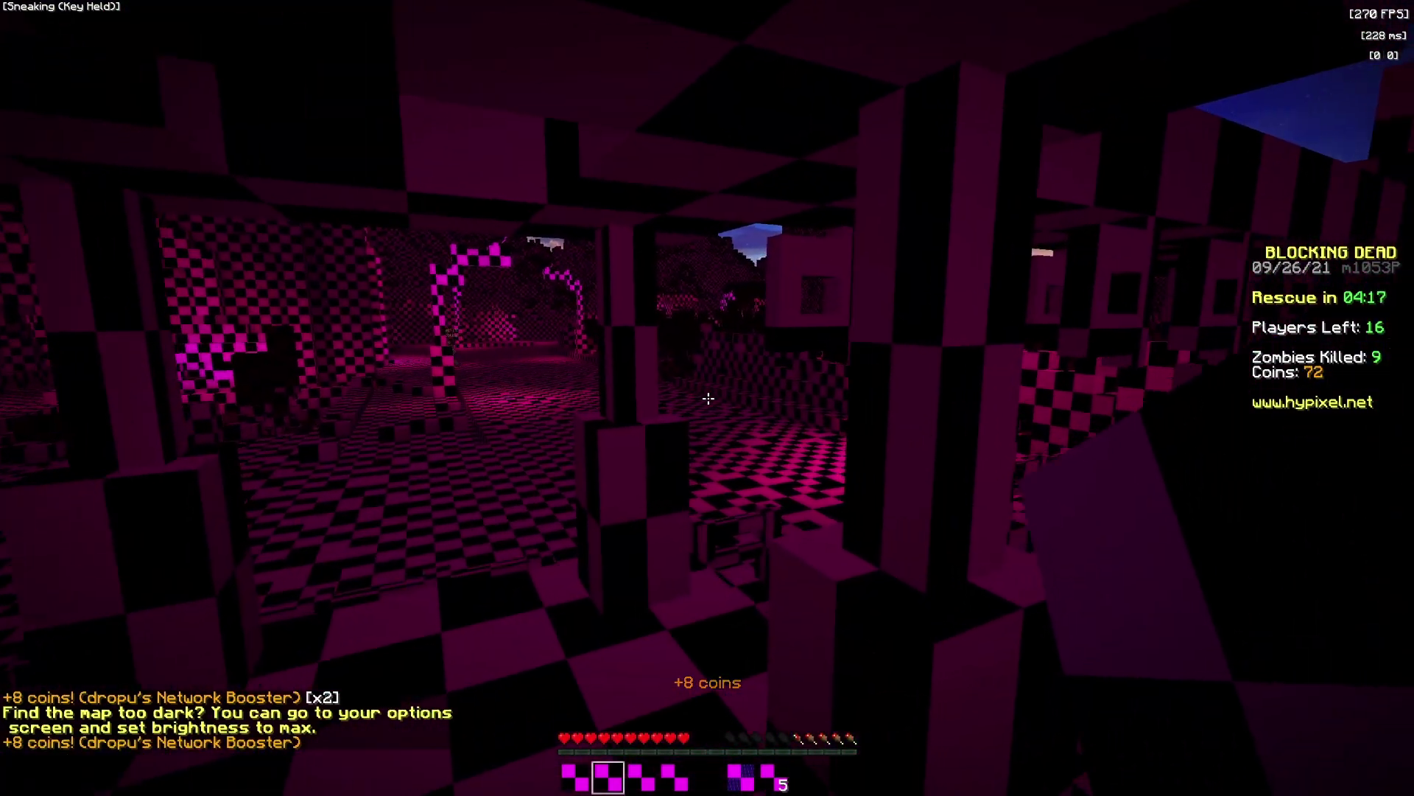
- Sprint out into town and shoot down several zombies with the Pistol
{"action": "key", "text": "ctrl"}
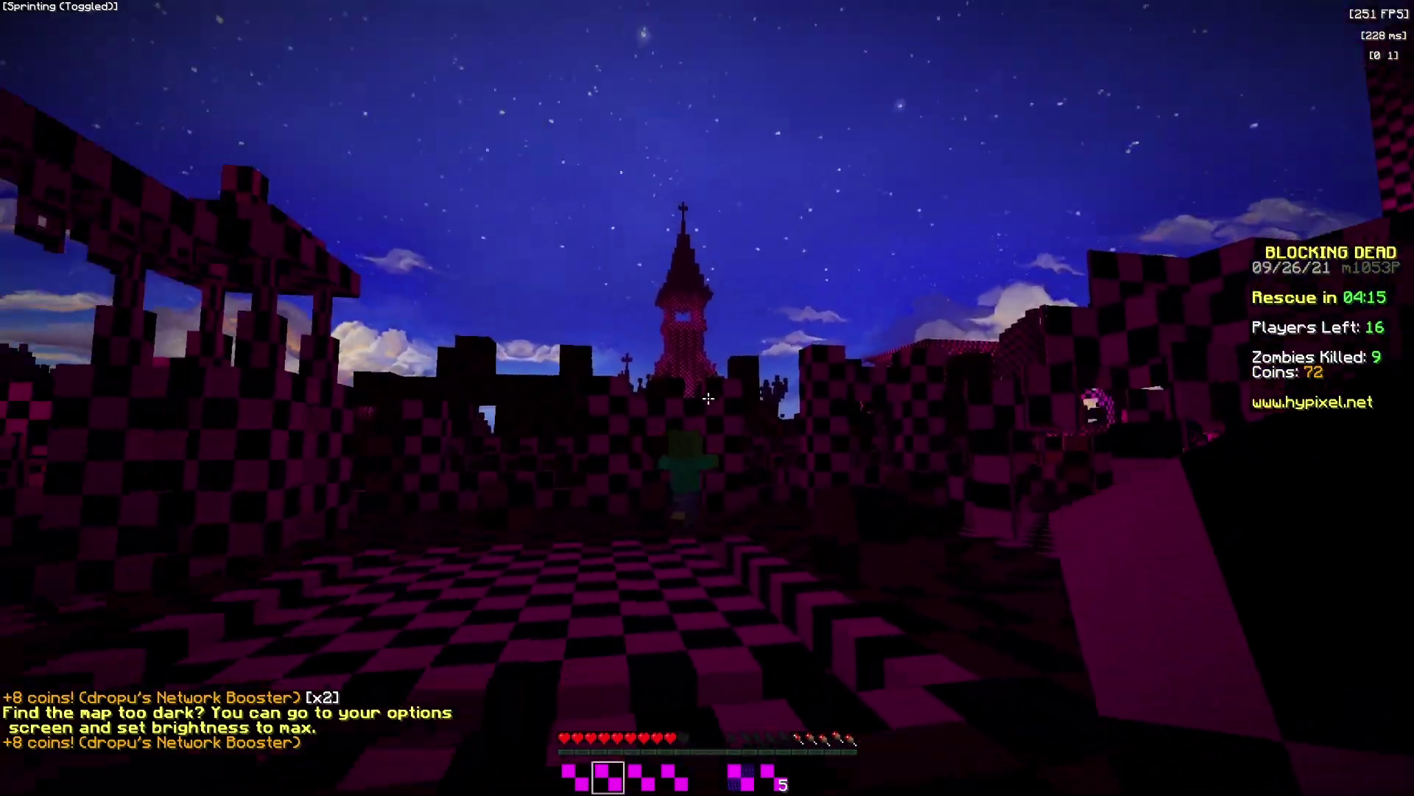
{"action": "right_click", "coordinate": [707, 398]}
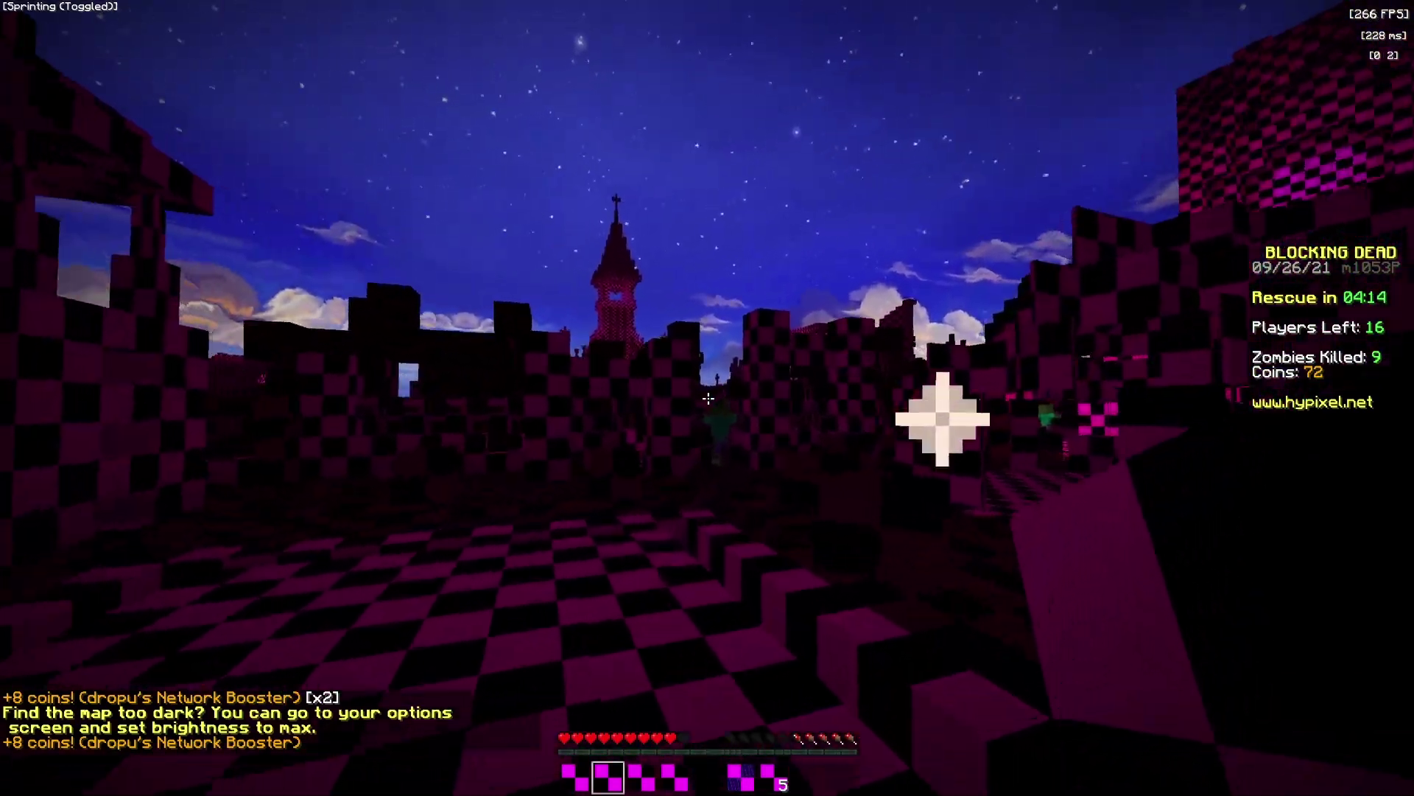
{"action": "right_click", "coordinate": [707, 399]}
{"action": "right_click", "coordinate": [708, 398]}
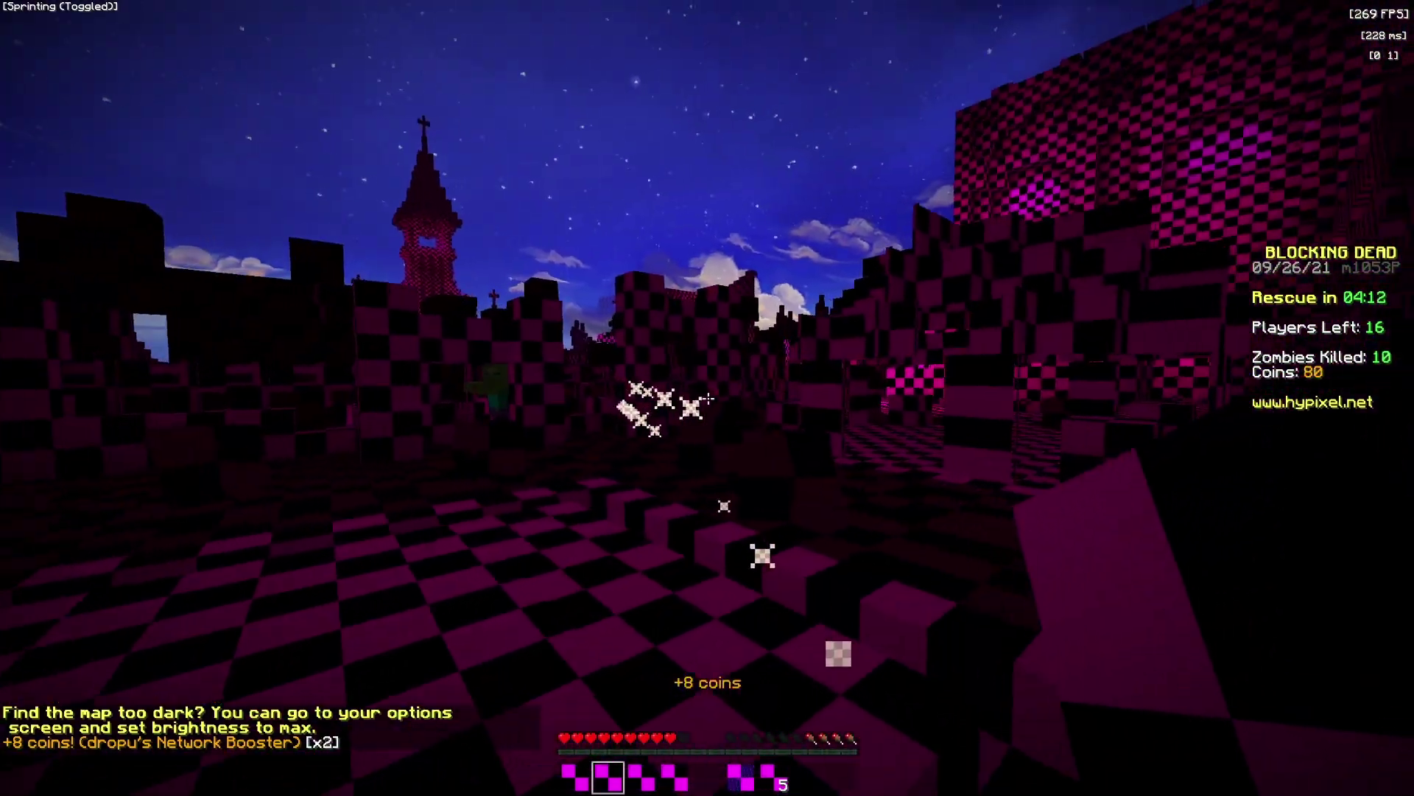
{"action": "right_click", "coordinate": [707, 399]}
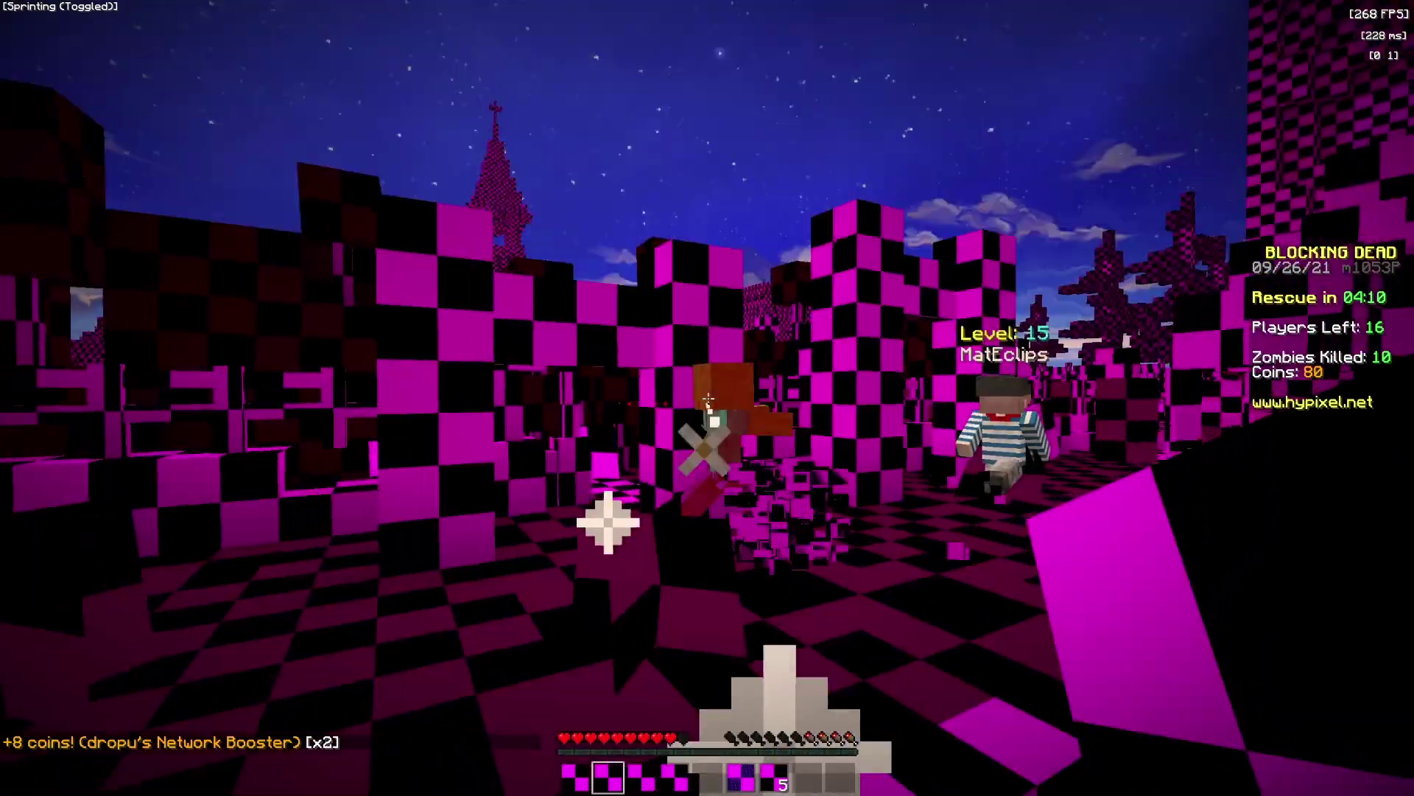
{"action": "right_click", "coordinate": [708, 399]}
{"action": "right_click", "coordinate": [707, 398]}
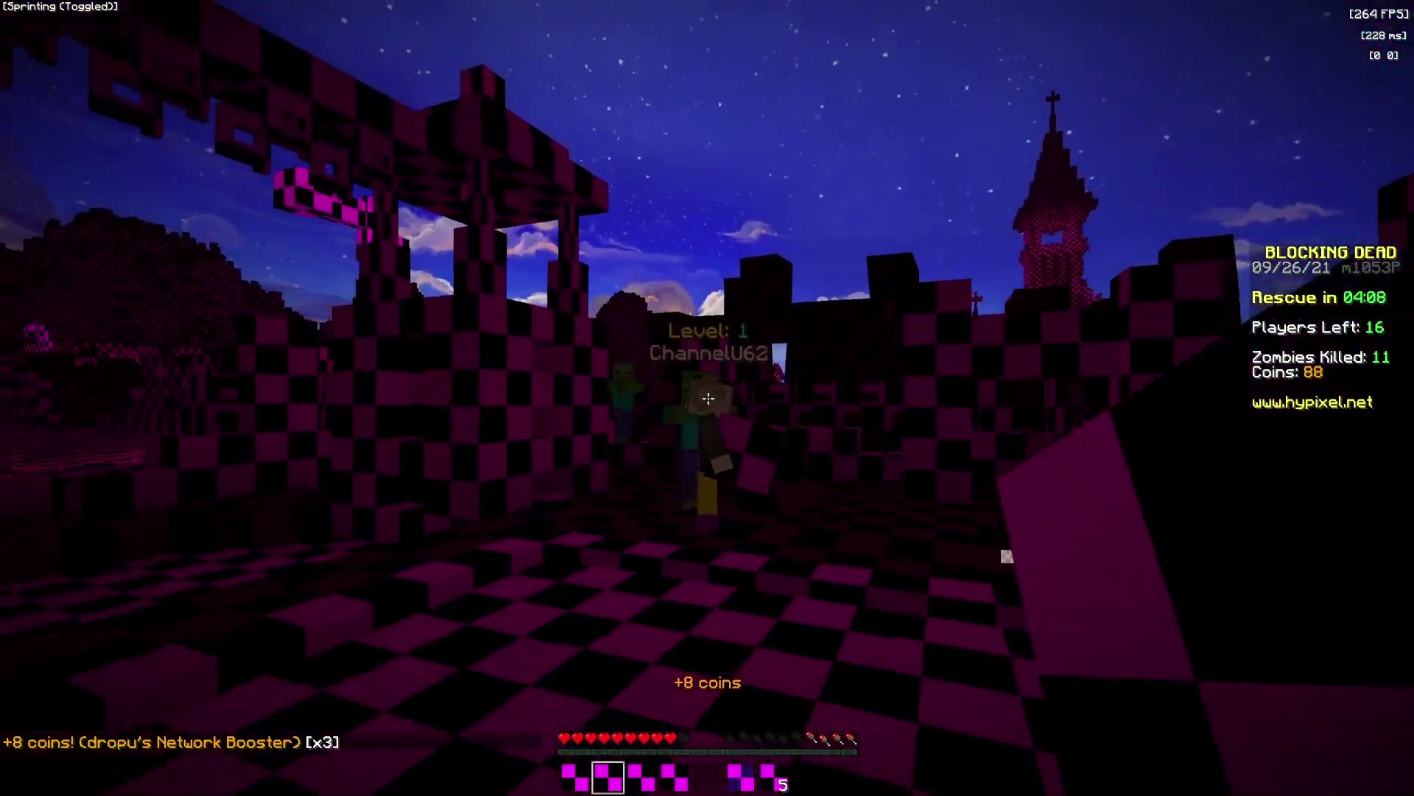
{"action": "right_click", "coordinate": [707, 398]}
{"action": "right_click", "coordinate": [707, 398]}
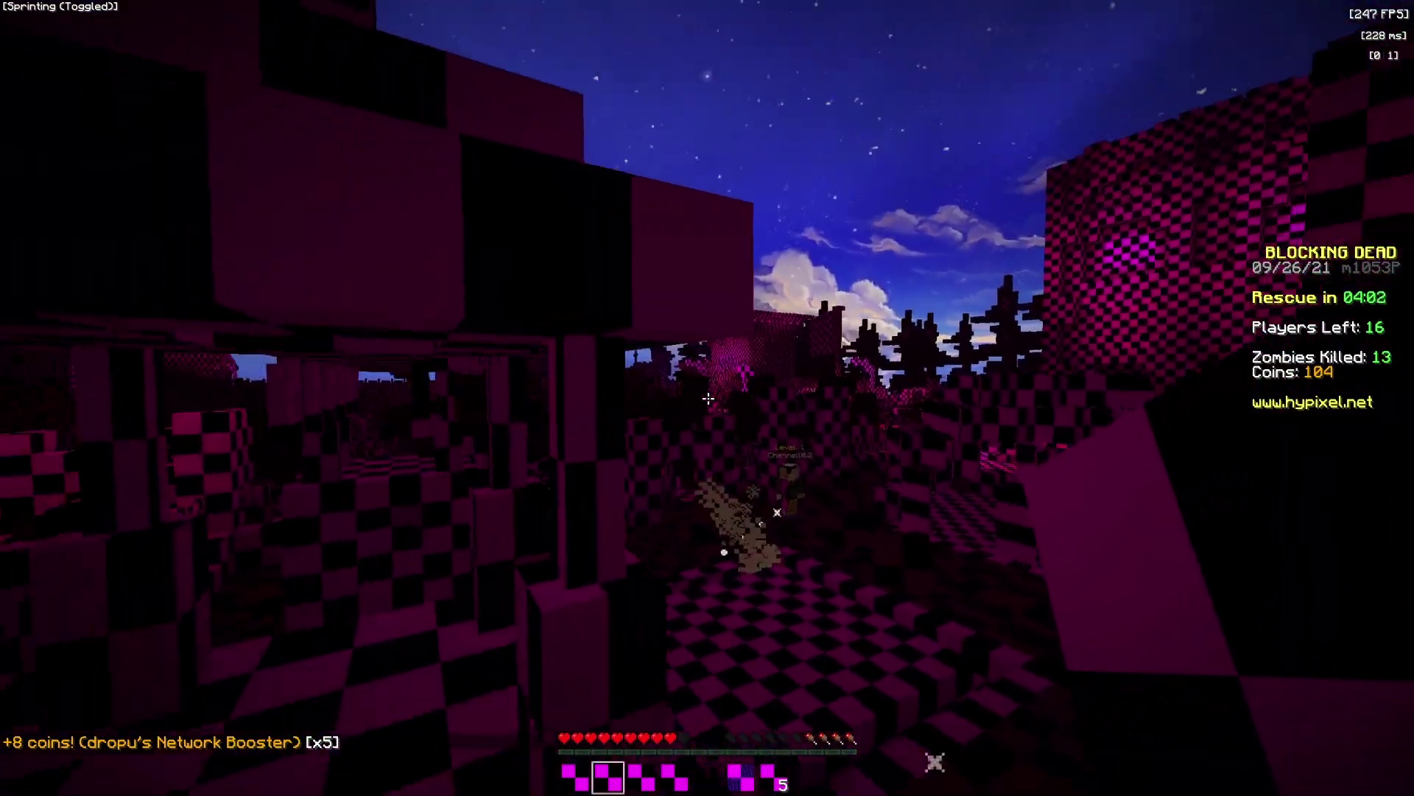
- Sneak into the building and shoot zombies approaching across the field
{"action": "key", "text": "shift"}
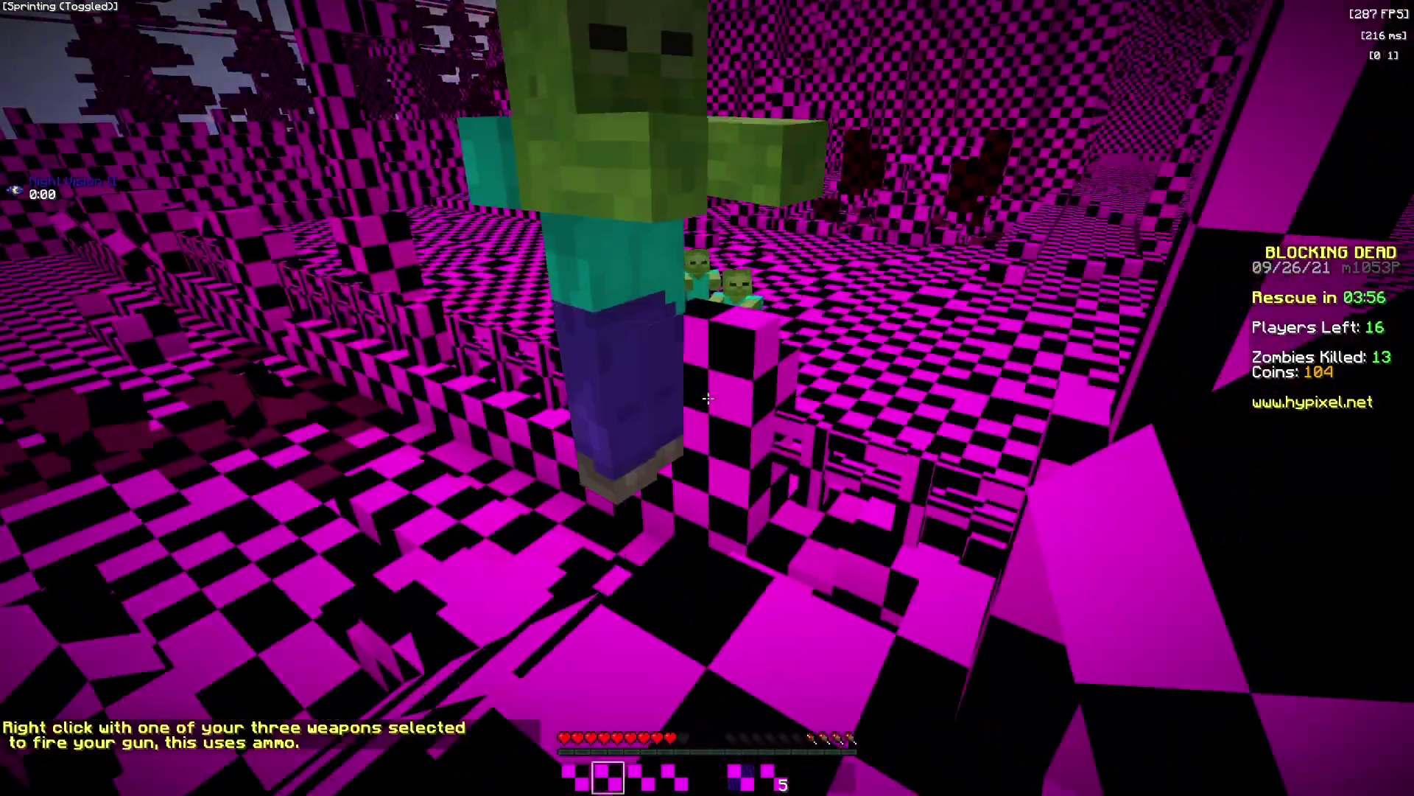
{"action": "right_click", "coordinate": [707, 398]}
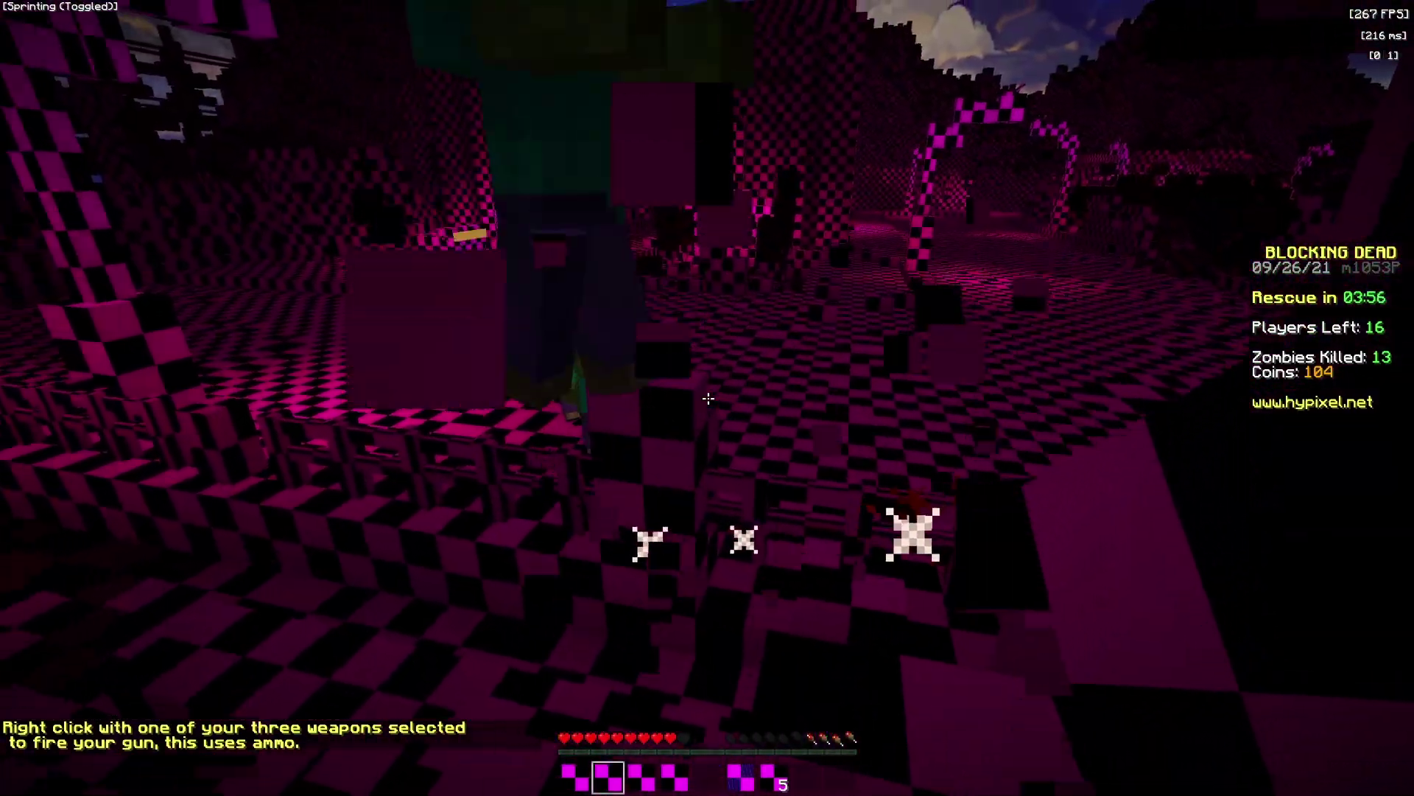
{"action": "right_click", "coordinate": [707, 398]}
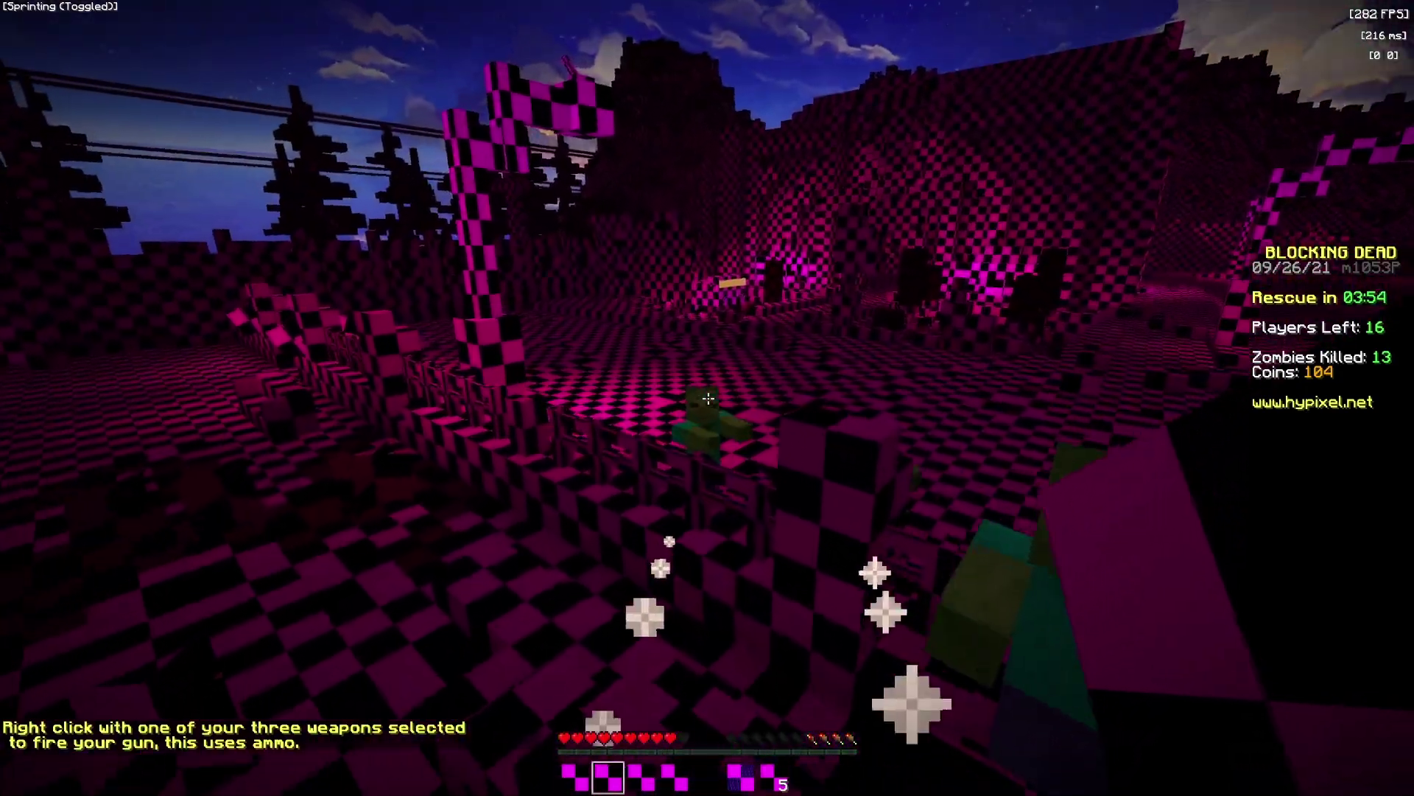
{"action": "right_click", "coordinate": [707, 398]}
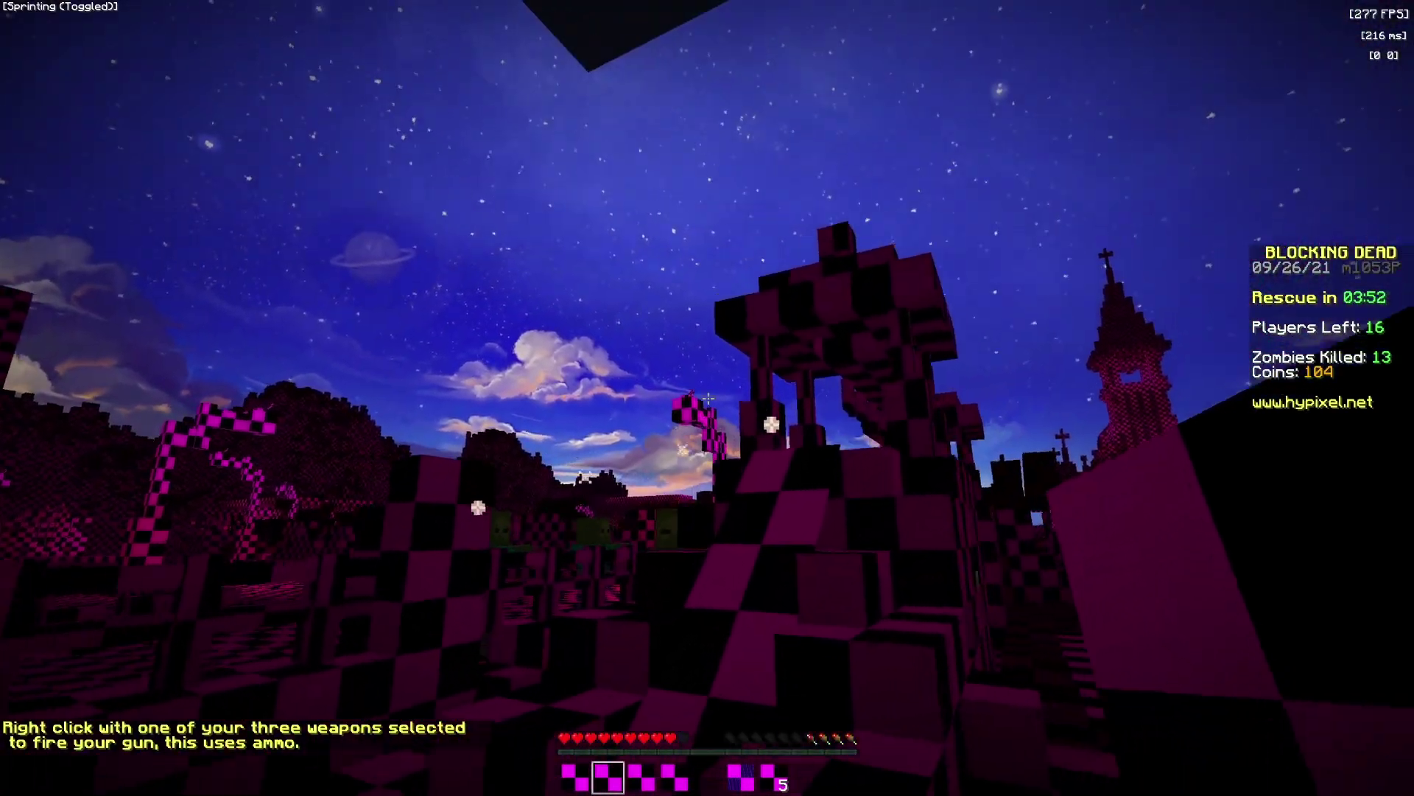
{"action": "right_click", "coordinate": [707, 398]}
{"action": "right_click", "coordinate": [707, 398]}
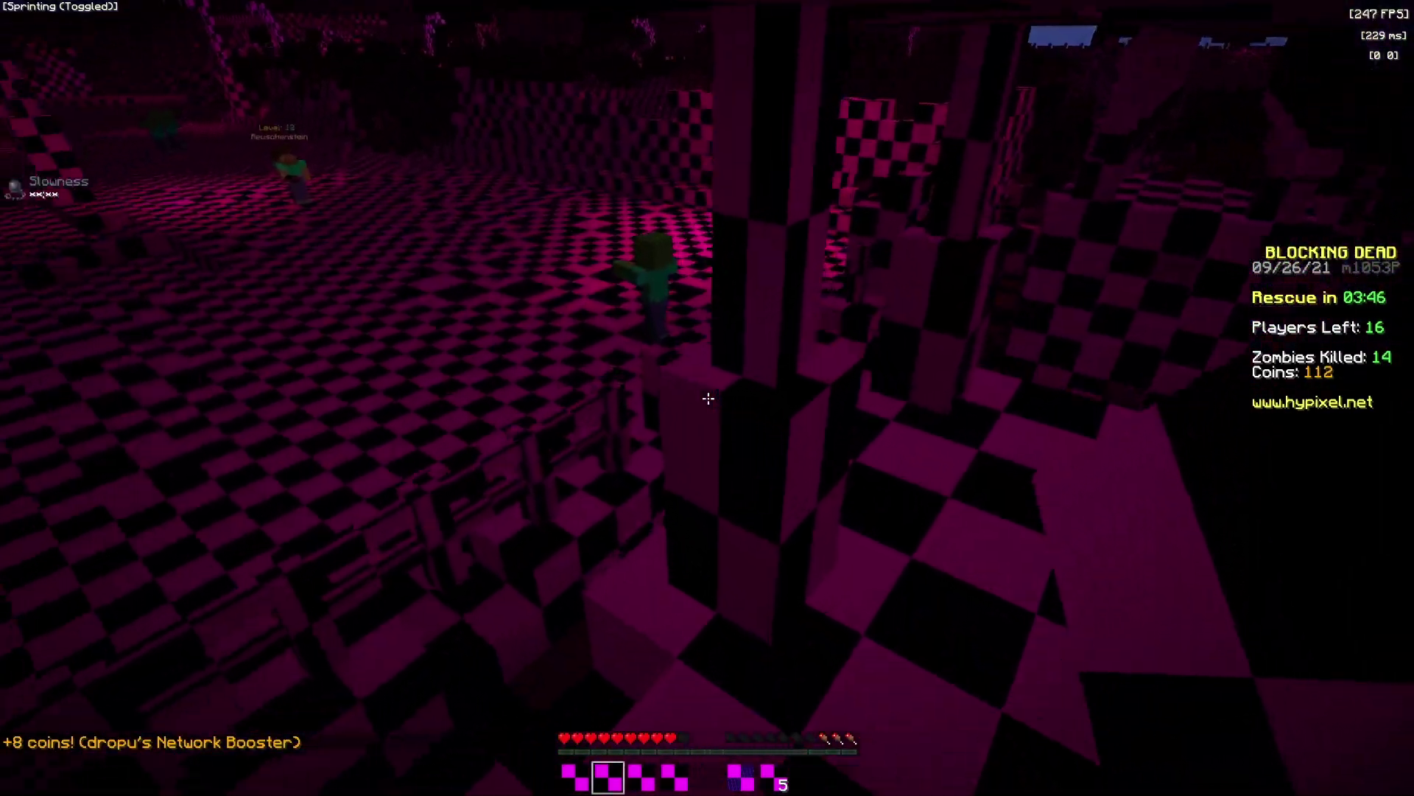
- Sneak through the structure and shoot down the nearby zombies for coins
{"action": "key", "text": "shift"}
{"action": "right_click", "coordinate": [707, 397]}
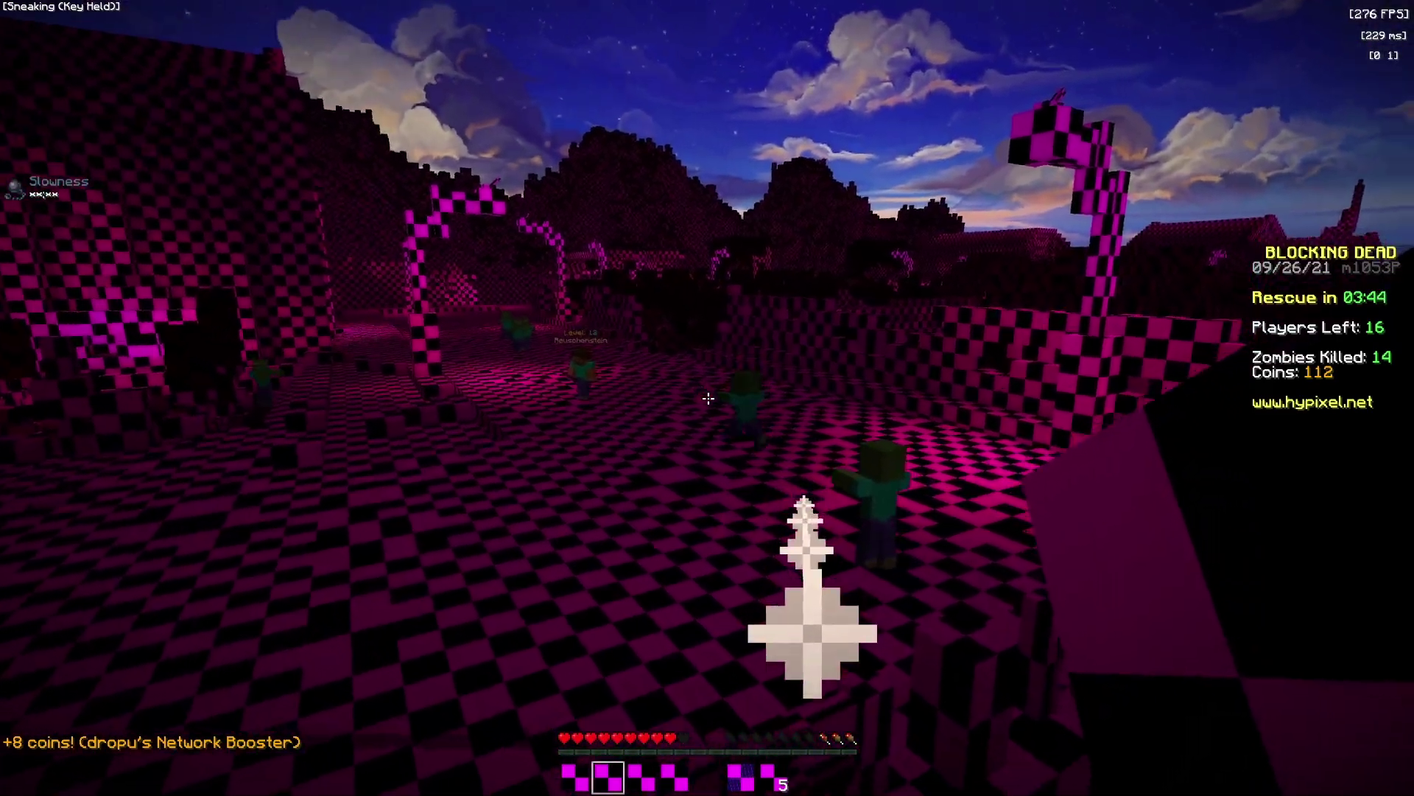
{"action": "right_click", "coordinate": [707, 398]}
{"action": "right_click", "coordinate": [708, 398]}
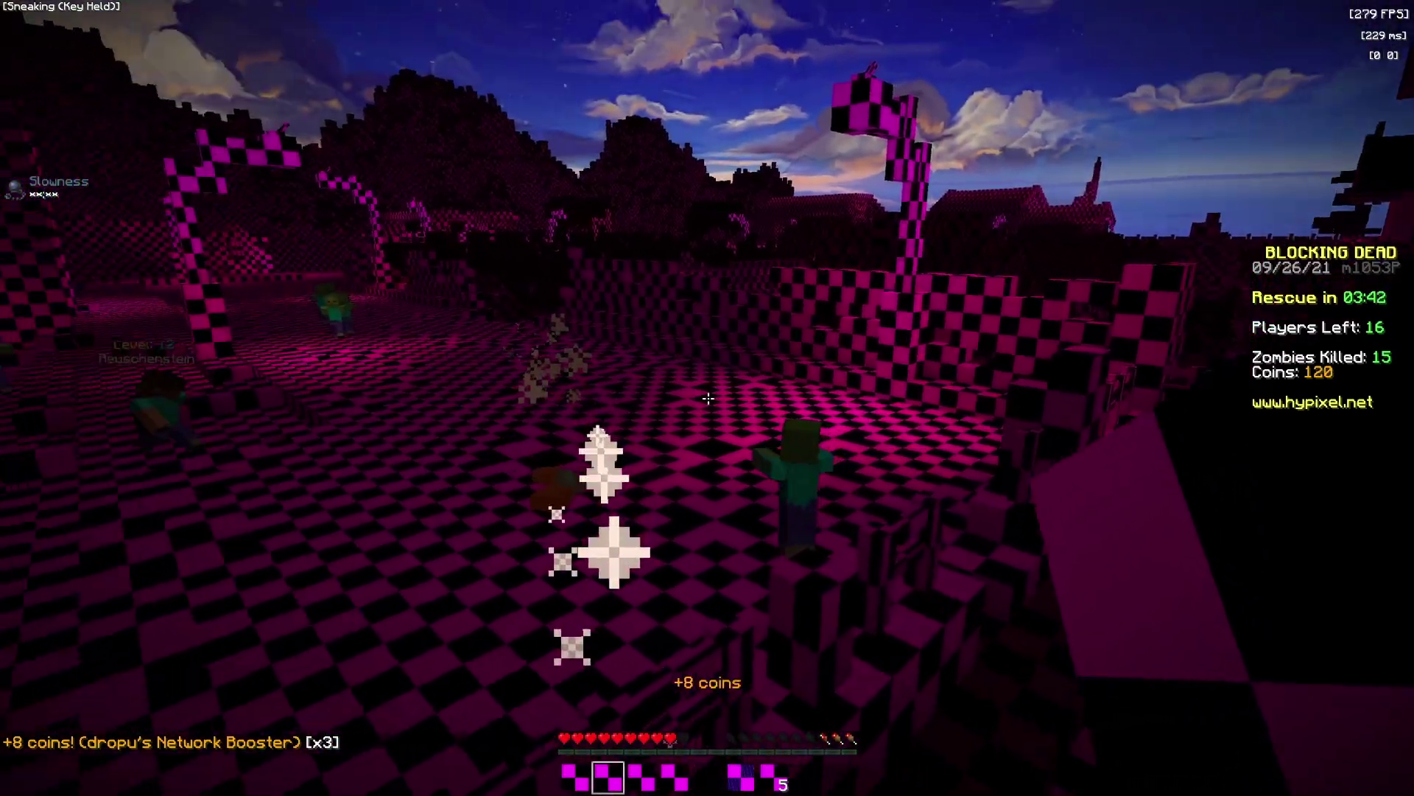
{"action": "right_click", "coordinate": [708, 398]}
{"action": "right_click", "coordinate": [708, 398]}
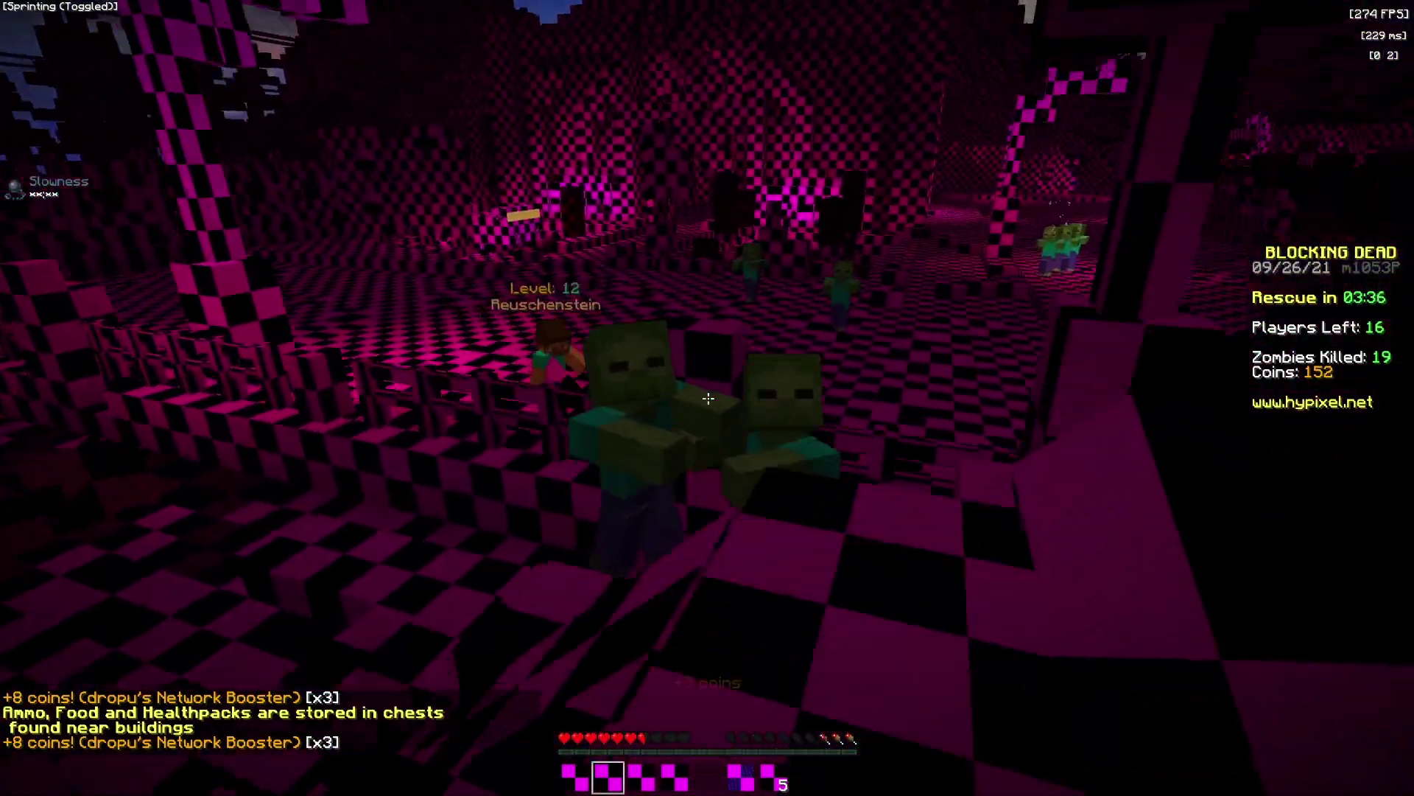
- Eat three Hypixel Fried Chickens to refill hunger, then walk into the checkered room
{"action": "key", "text": "3"}
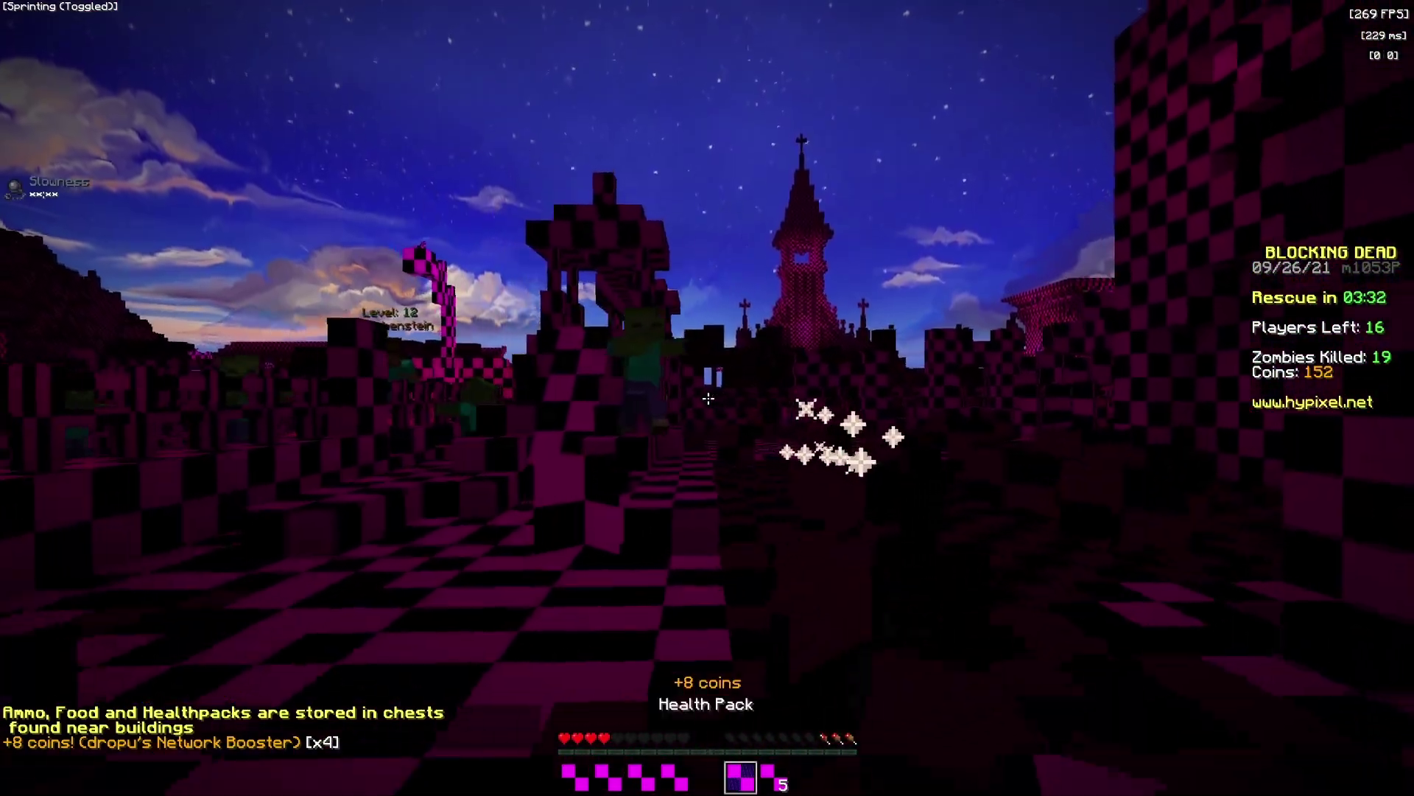
{"action": "key", "text": "7"}
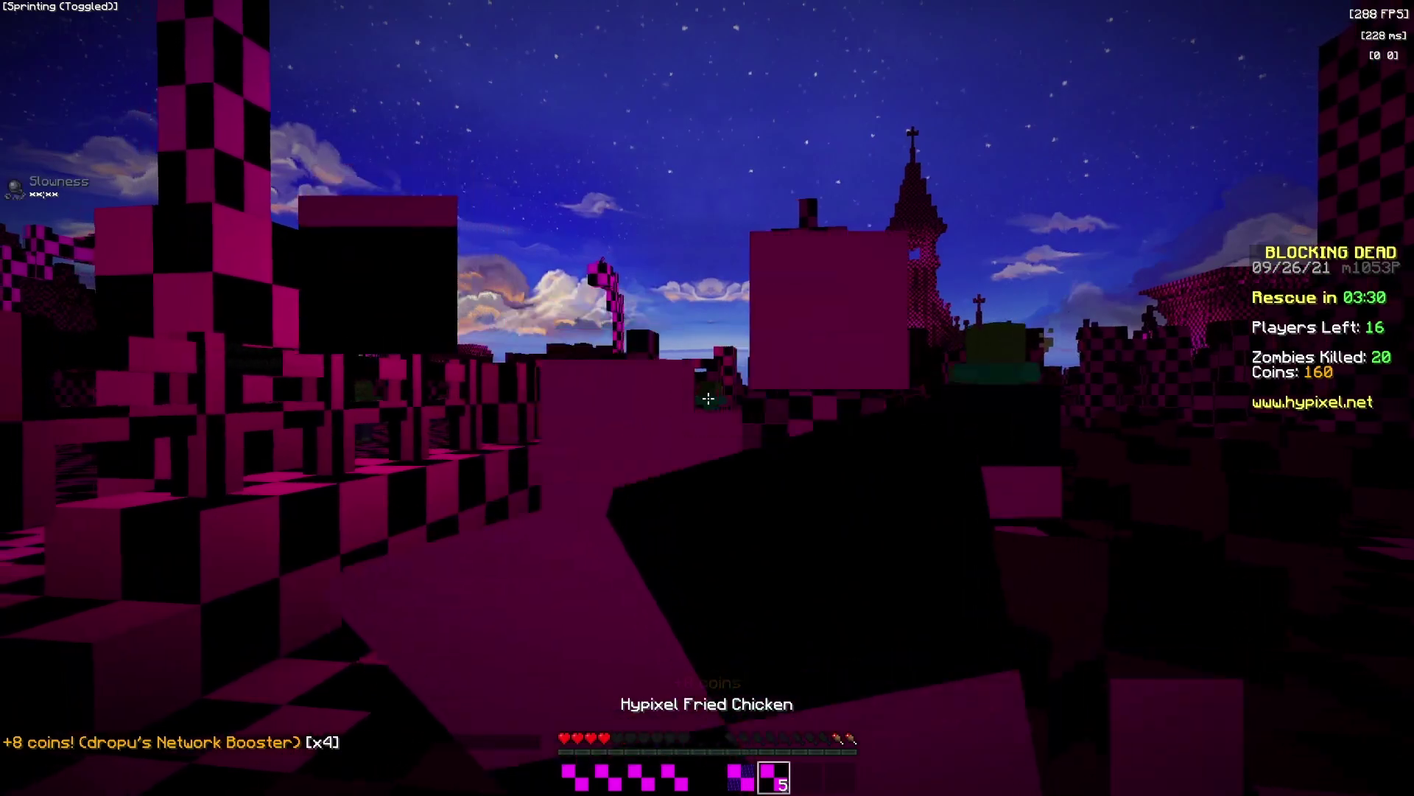
{"action": "right_click", "coordinate": [707, 398]}
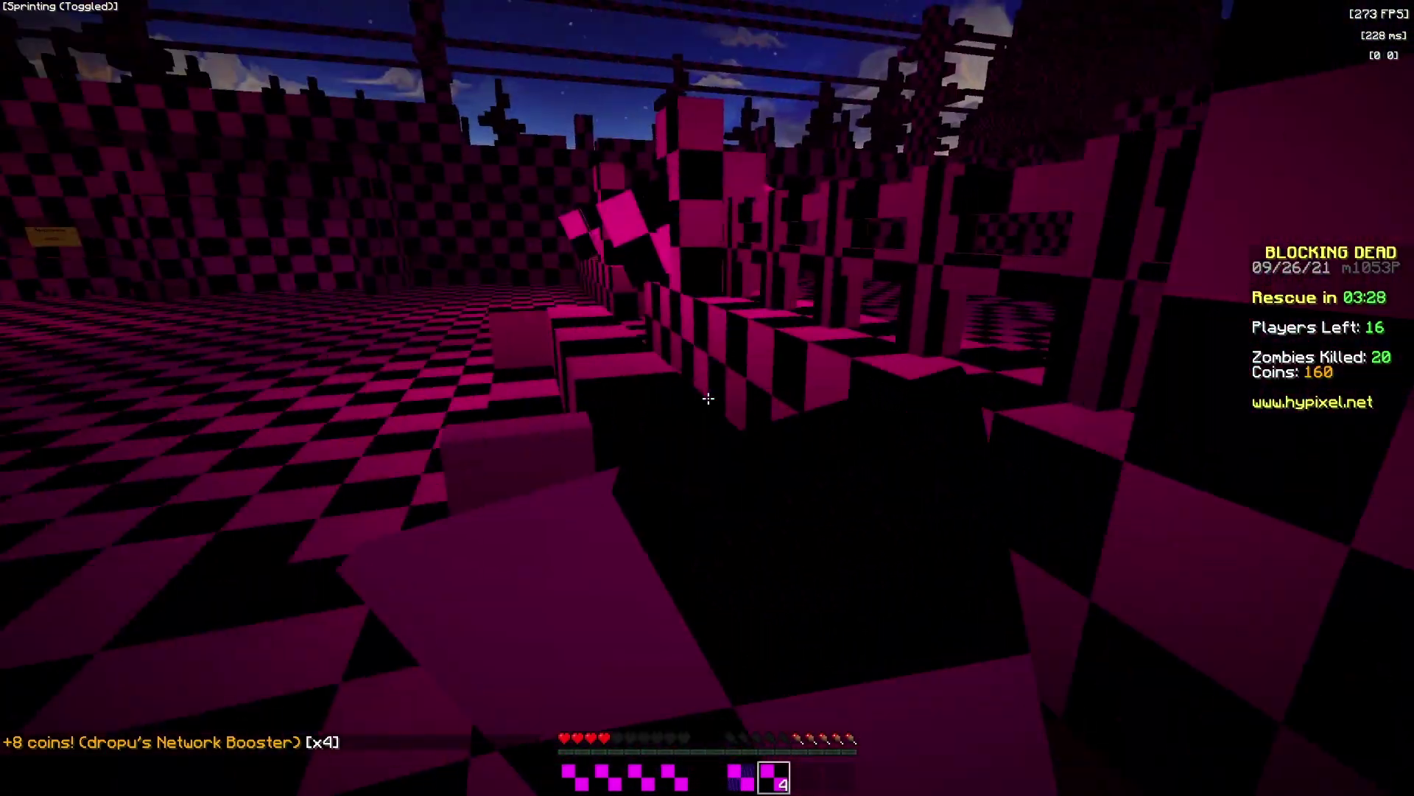
{"action": "right_click", "coordinate": [707, 398]}
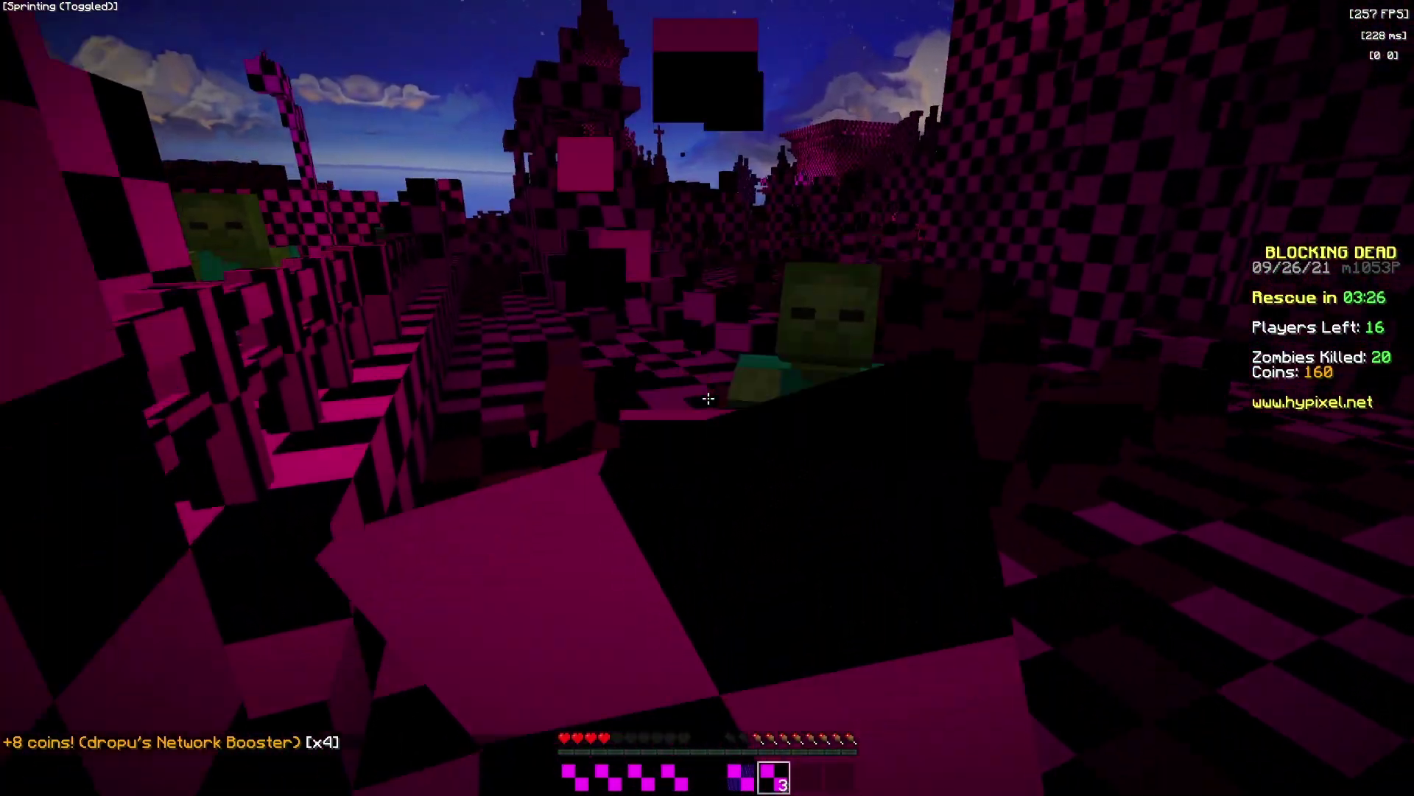
{"action": "right_click", "coordinate": [708, 398]}
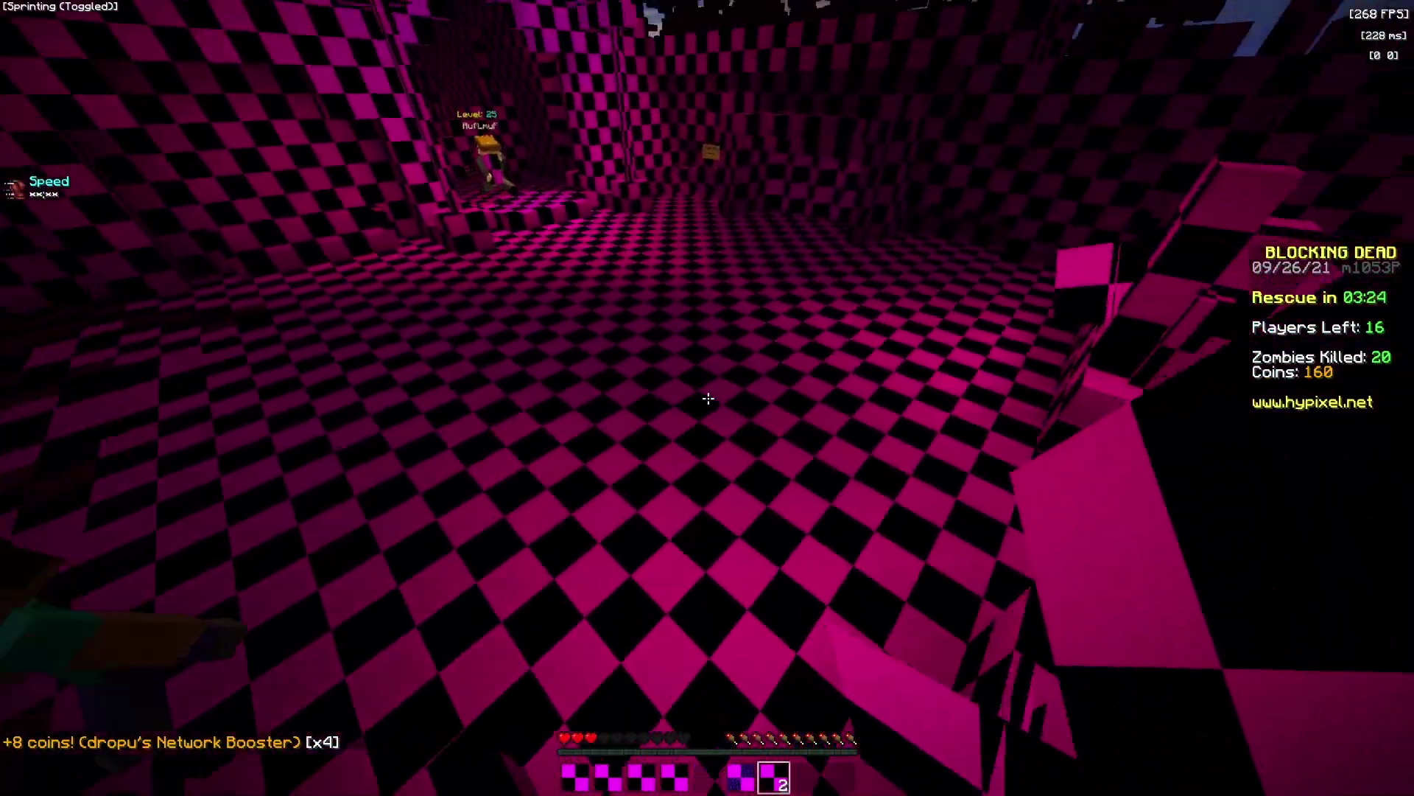
{"action": "key", "text": "w"}
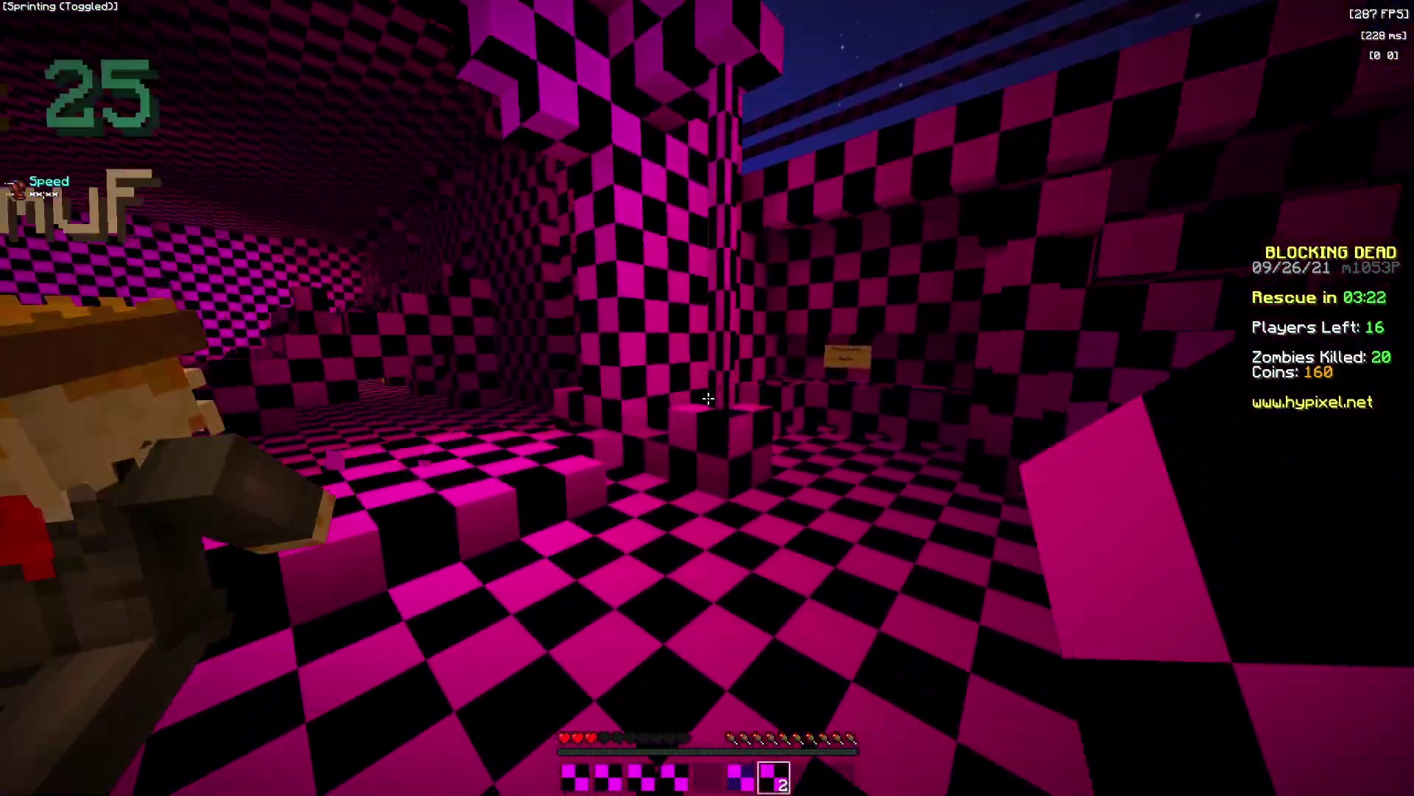
- Swap between Katana and Pistol, sneak beside a player, and use a Health Pack
{"action": "key", "text": "1"}
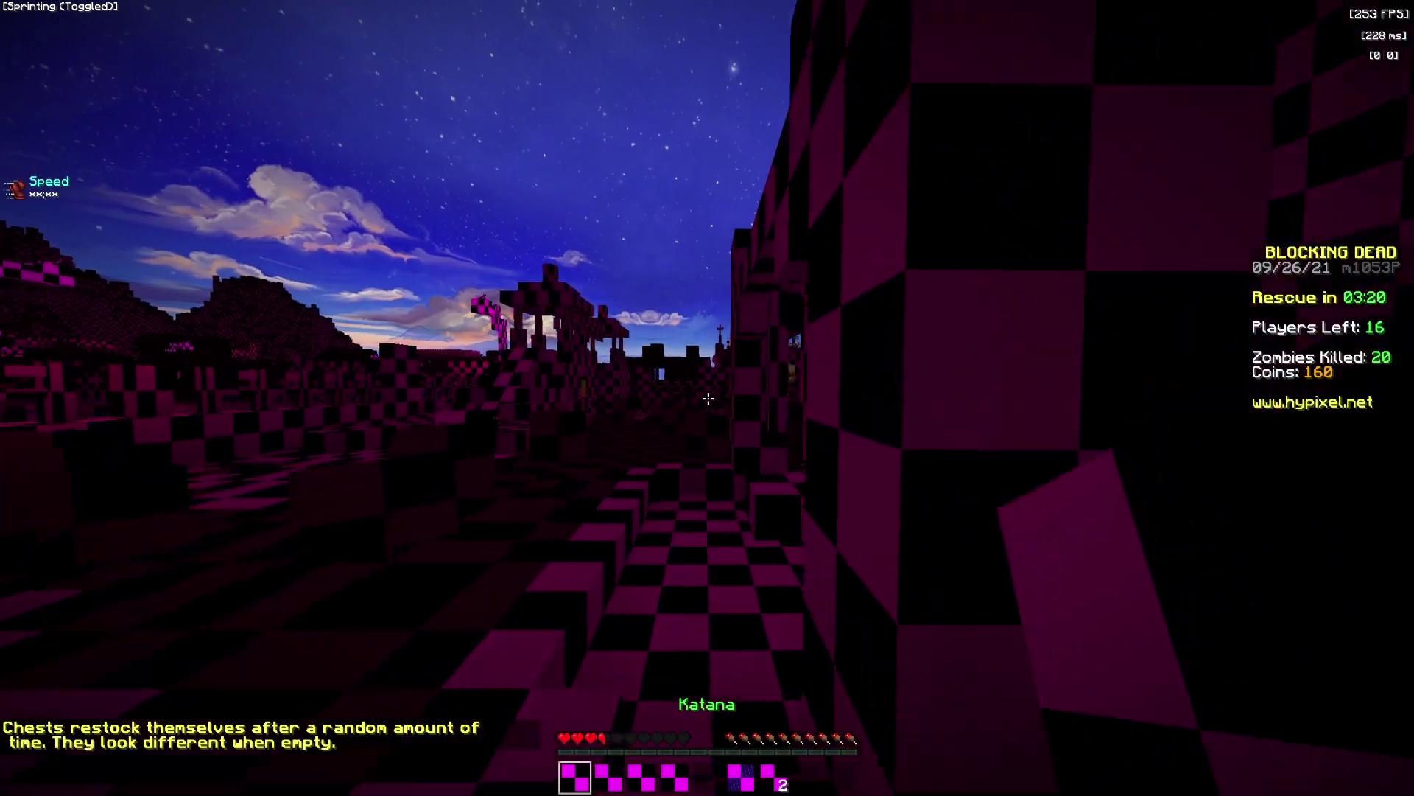
{"action": "key", "text": "2"}
{"action": "key", "text": "1"}
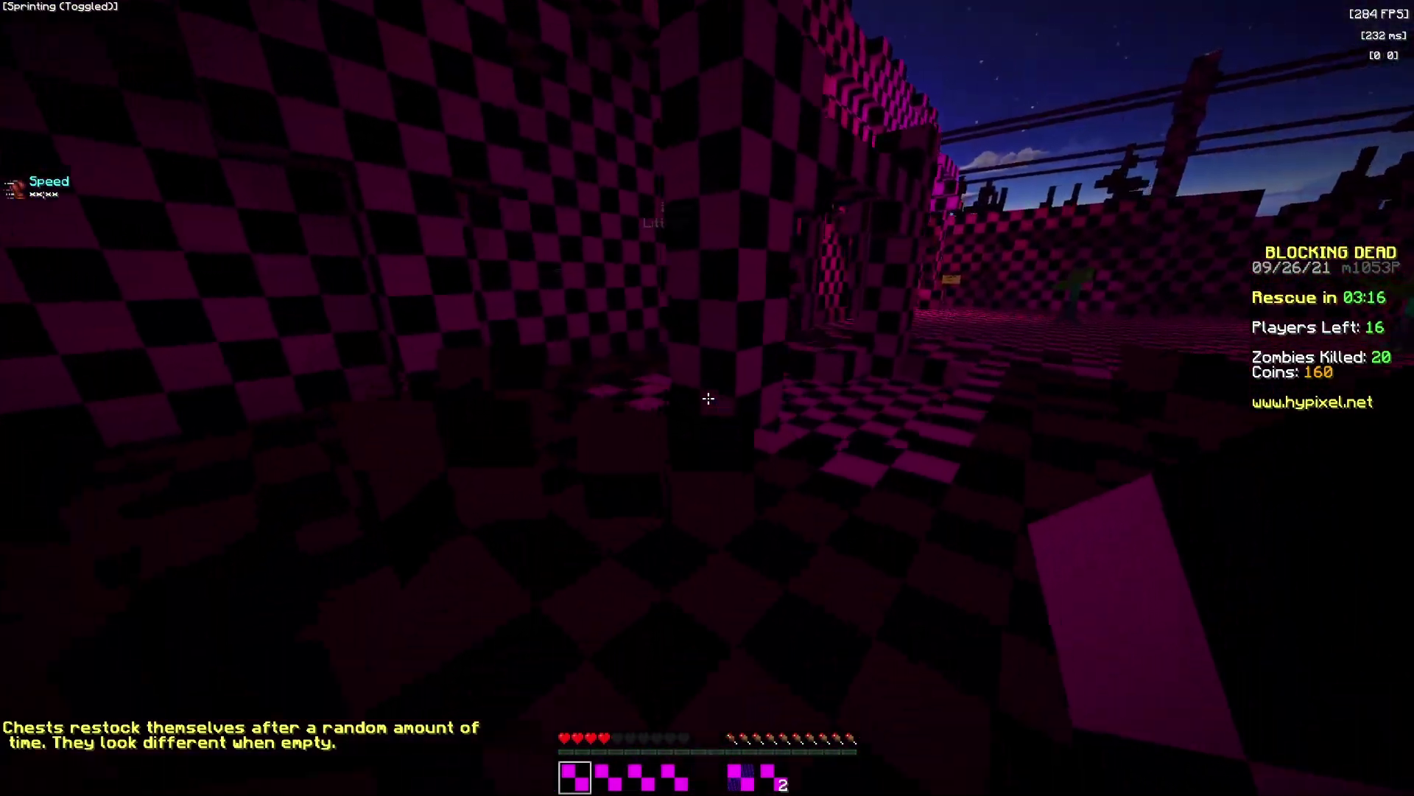
{"action": "key", "text": "shift"}
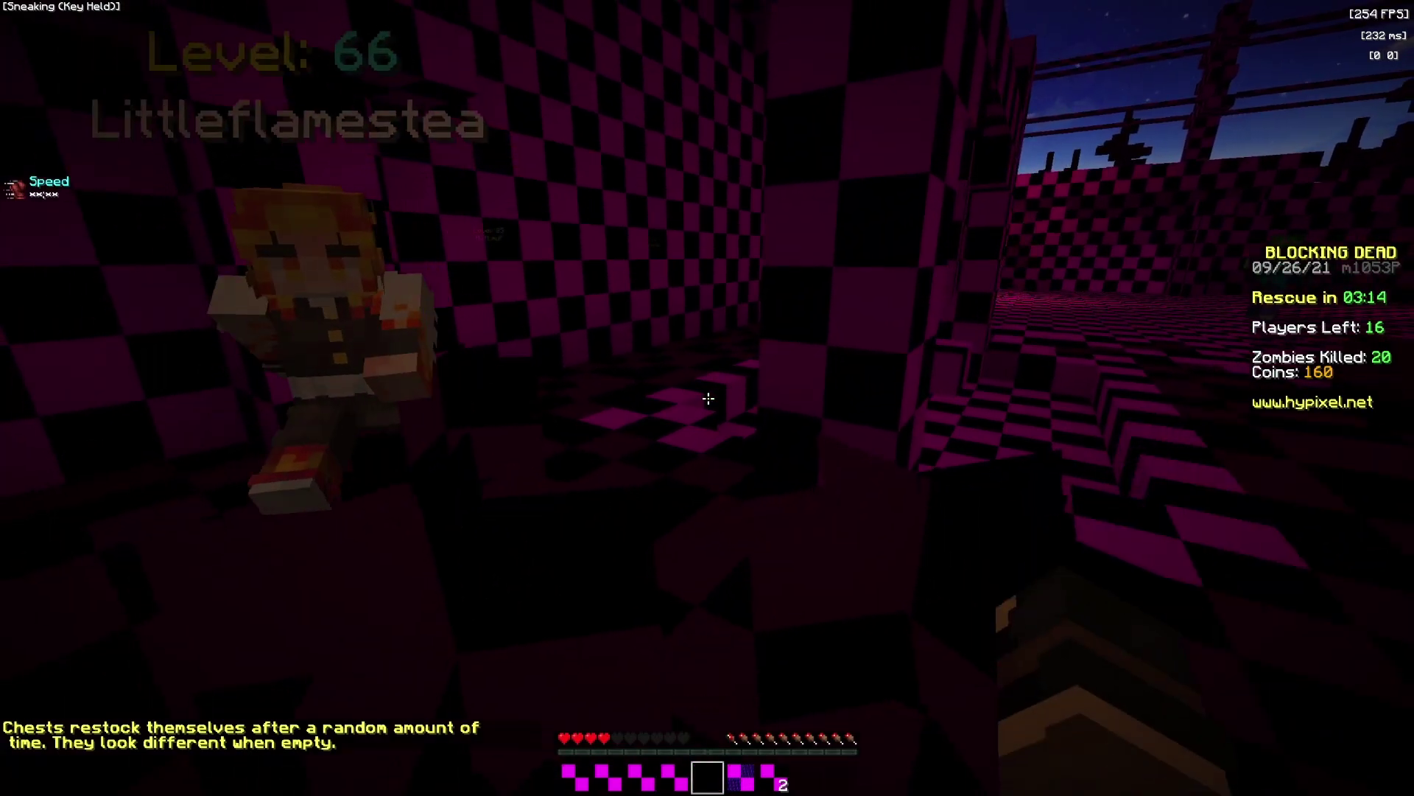
{"action": "right_click", "coordinate": [708, 398]}
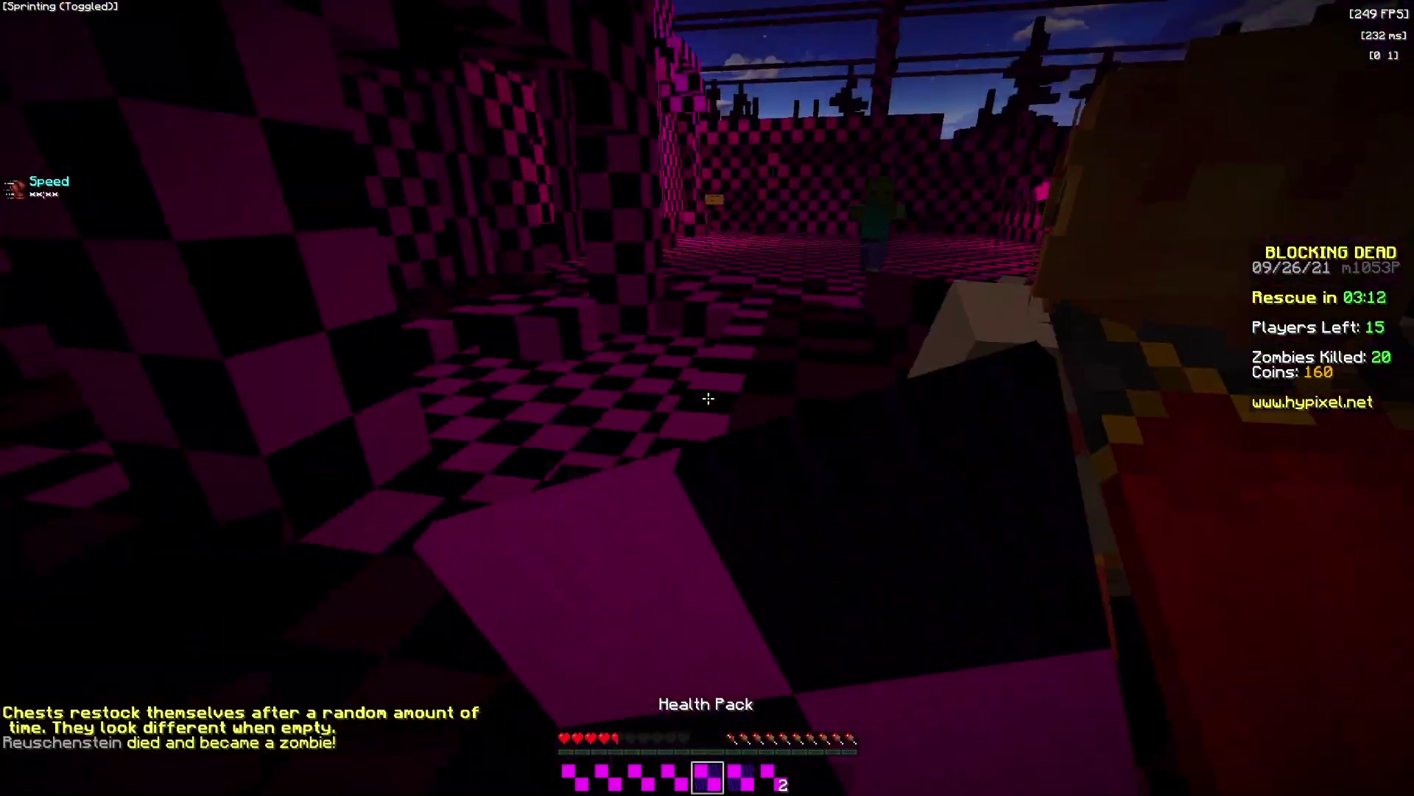
{"action": "right_click", "coordinate": [707, 398]}
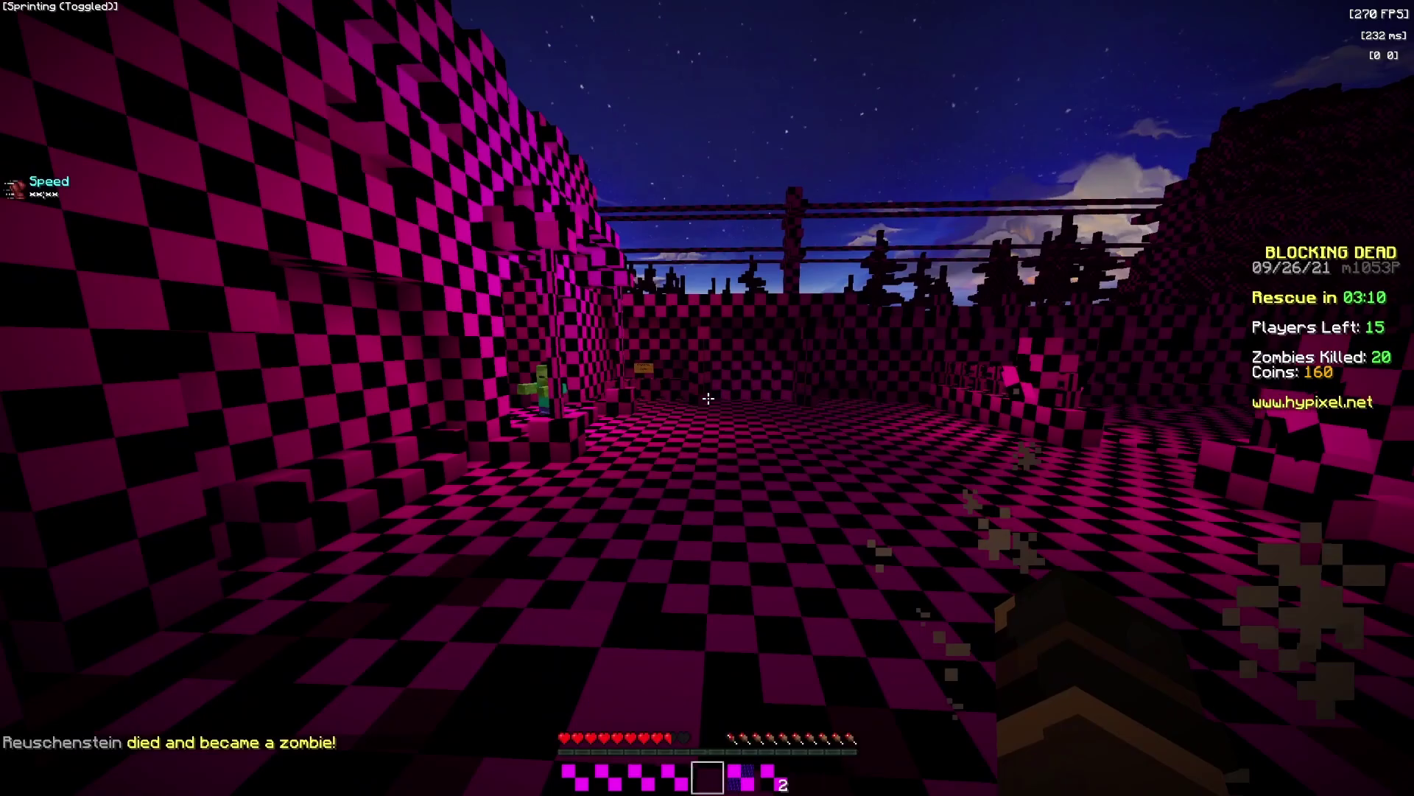
- Strike a zombie with the Katana, swap to the M16, and toggle sneak and sprint
{"action": "key", "text": "1"}
{"action": "left_click", "coordinate": [707, 399]}
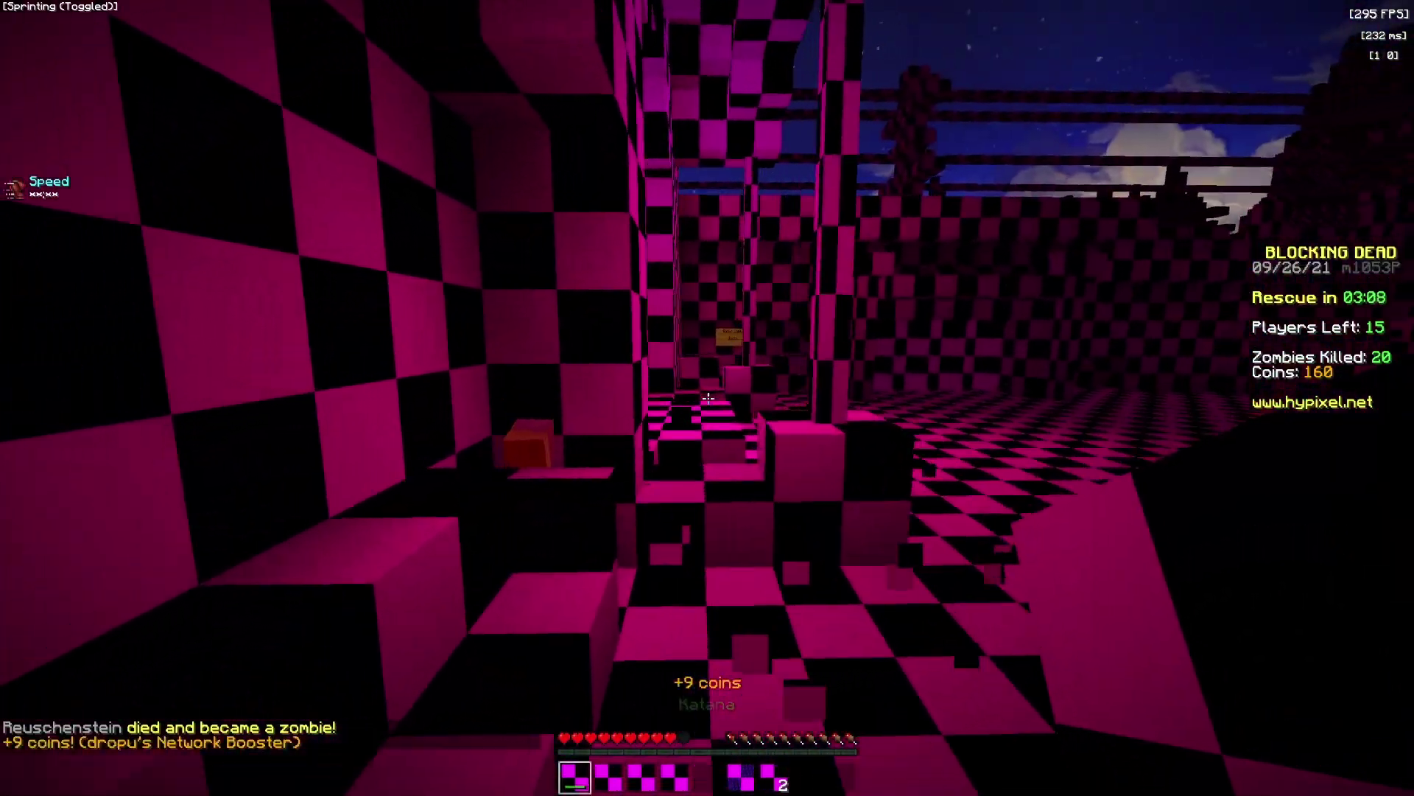
{"action": "key", "text": "3"}
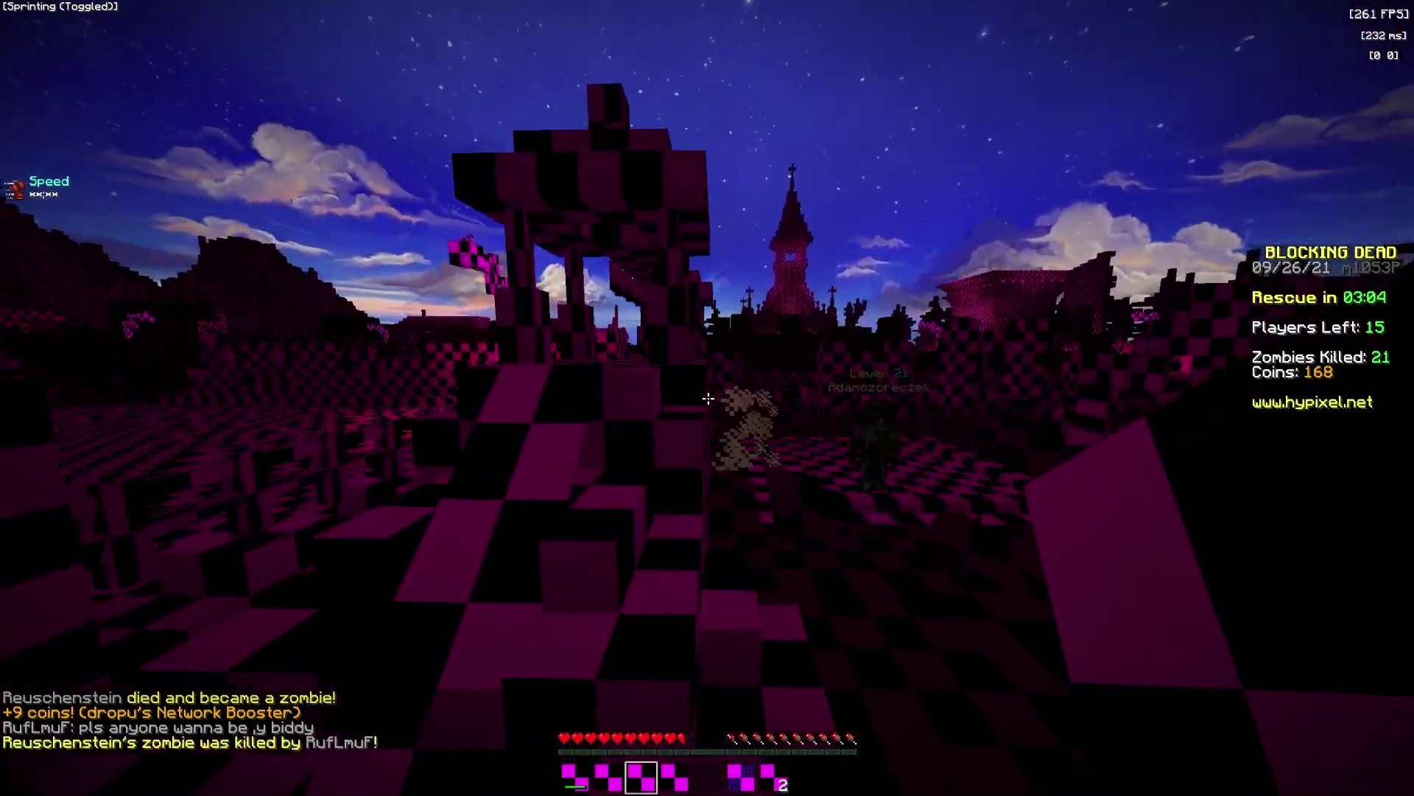
{"action": "key", "text": "1"}
{"action": "key", "text": "shift"}
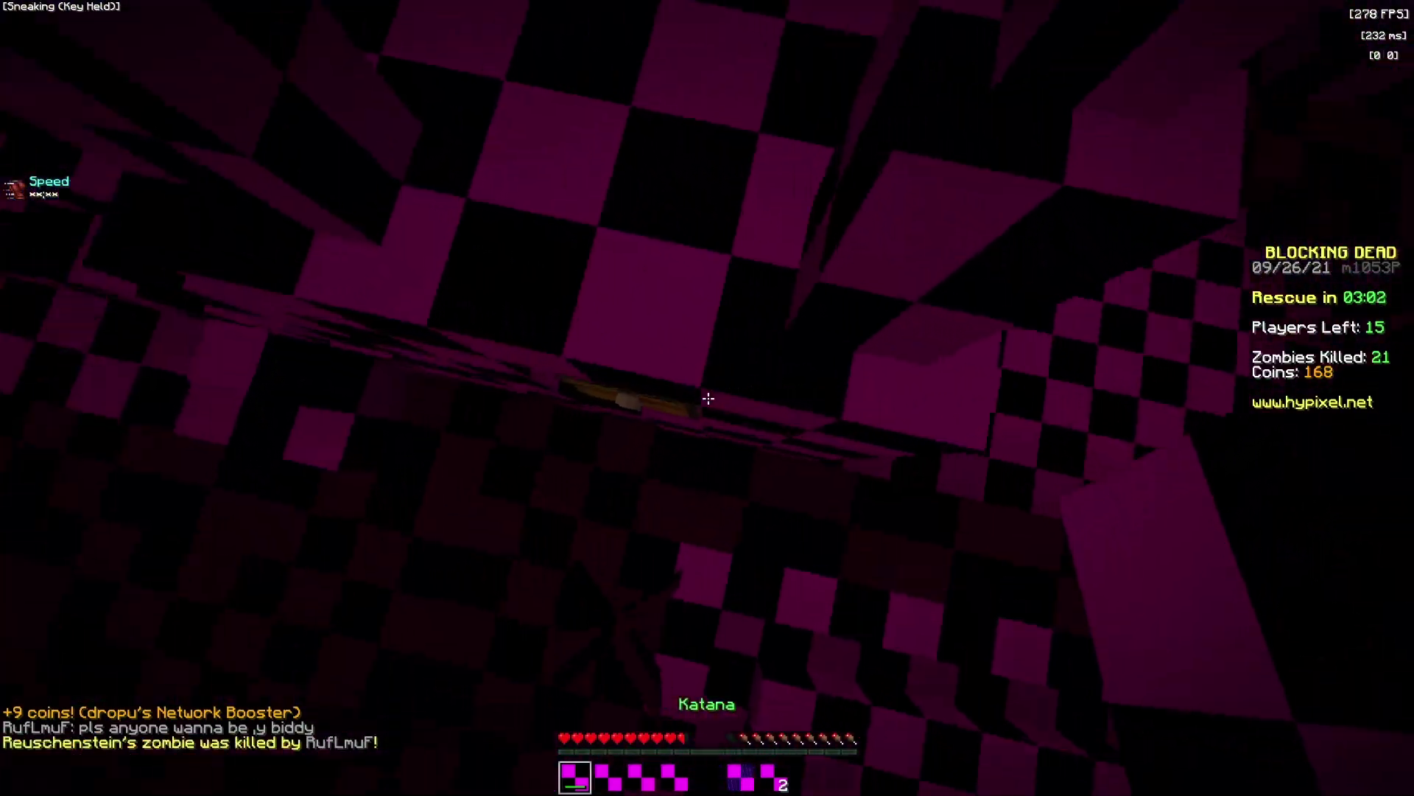
{"action": "key", "text": "ctrl"}
{"action": "key", "text": "shift"}
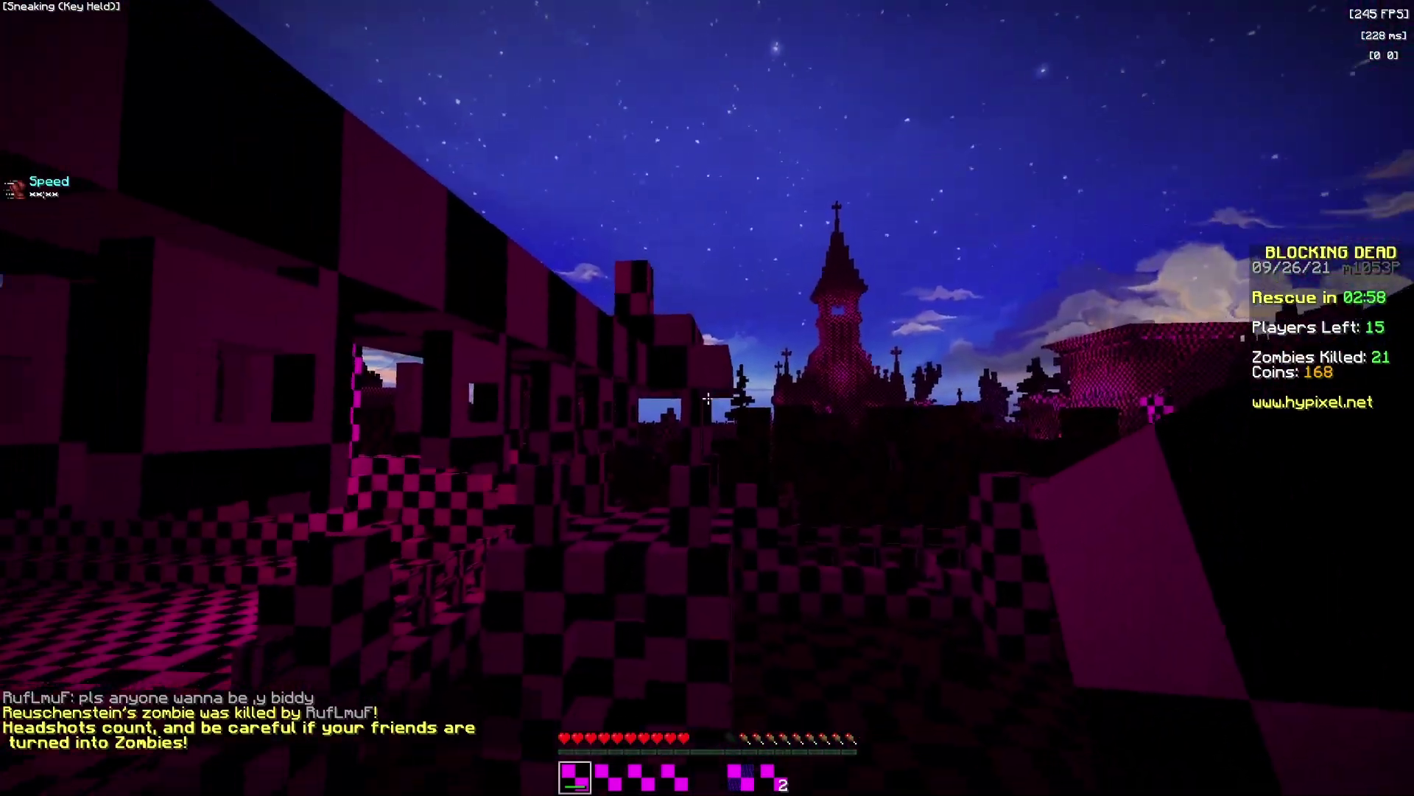
{"action": "key", "text": "ctrl"}
{"action": "key", "text": "e"}
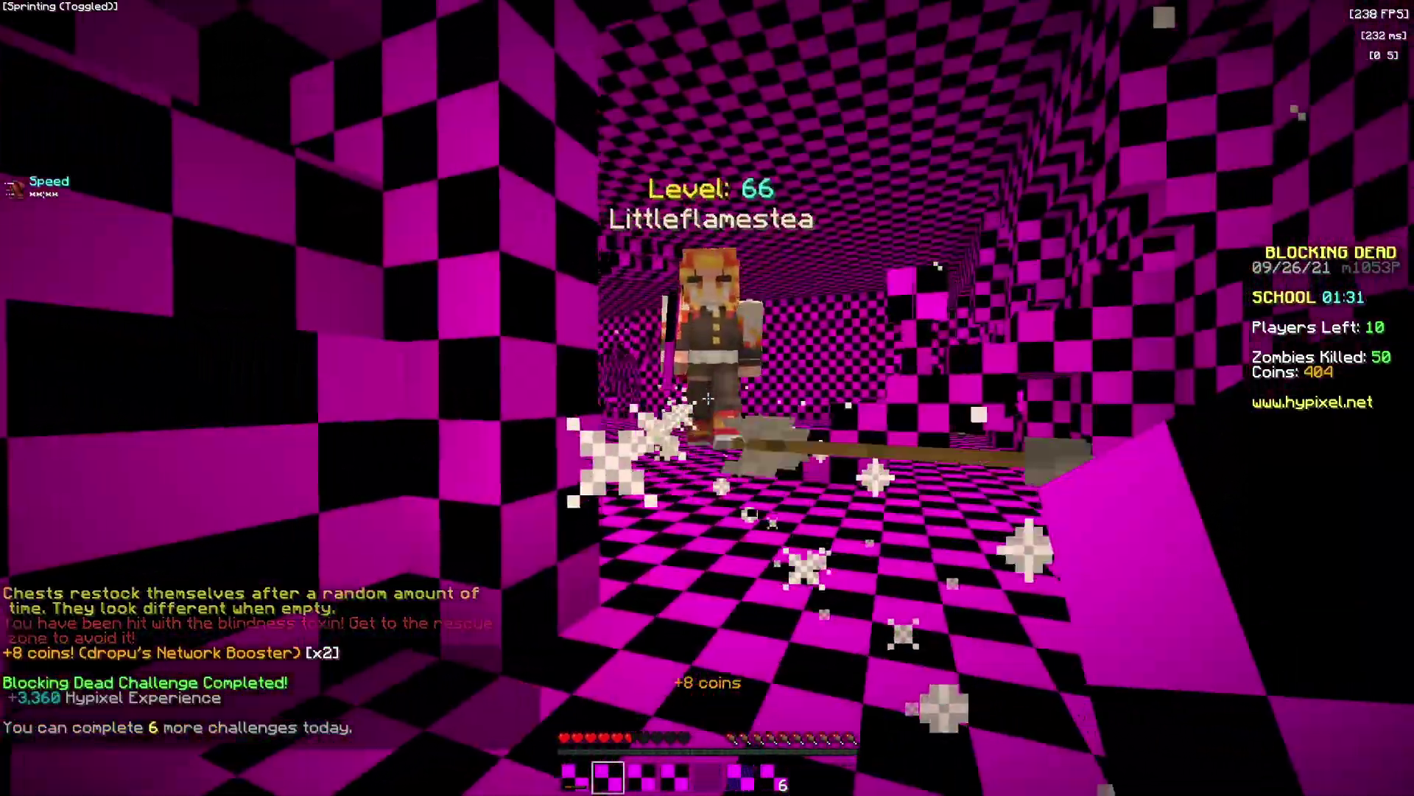
- Review the inventory, then strike a zombie with the Katana and press on down the corridor
{"action": "key", "text": "e"}
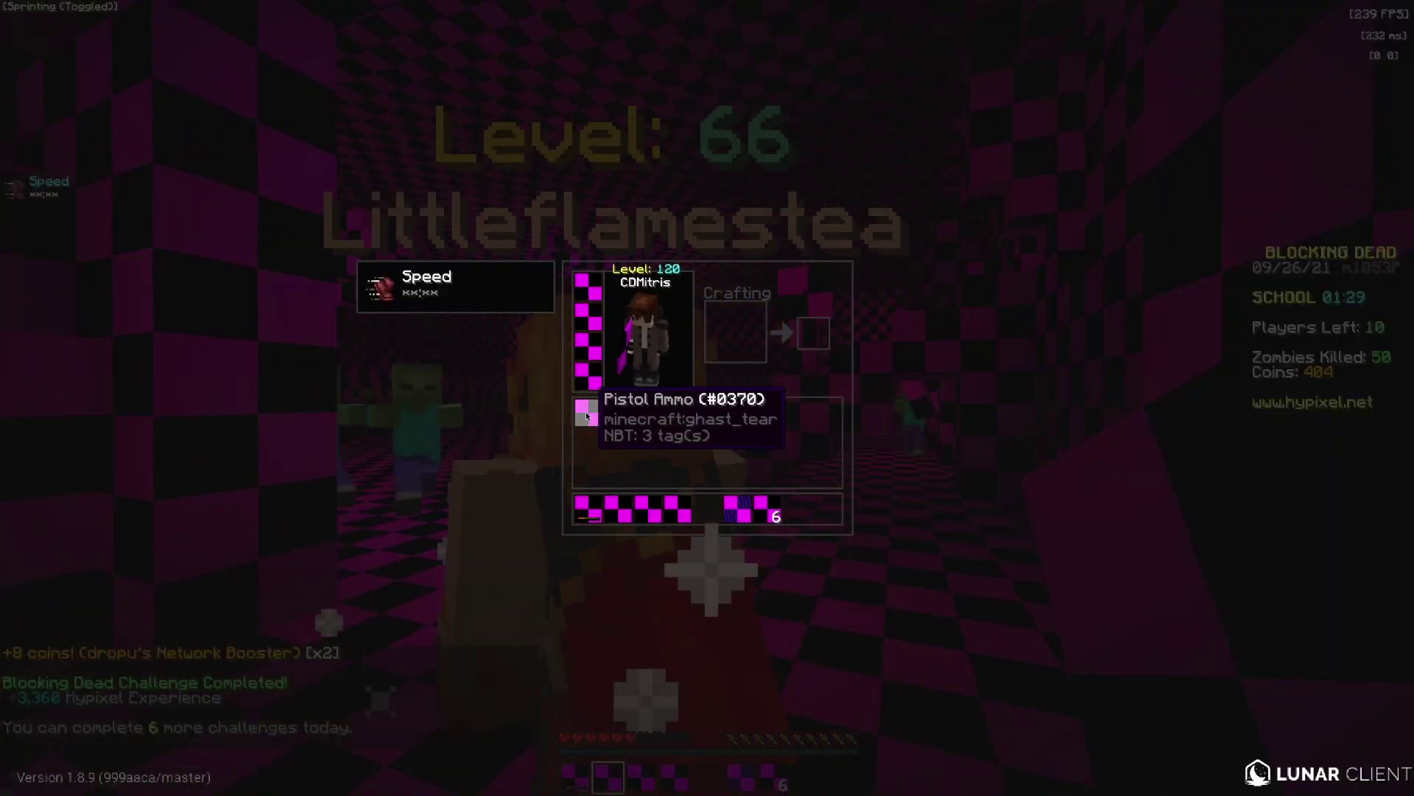
{"action": "key", "text": "e"}
{"action": "key", "text": "e"}
{"action": "key", "text": "e"}
{"action": "key", "text": "1"}
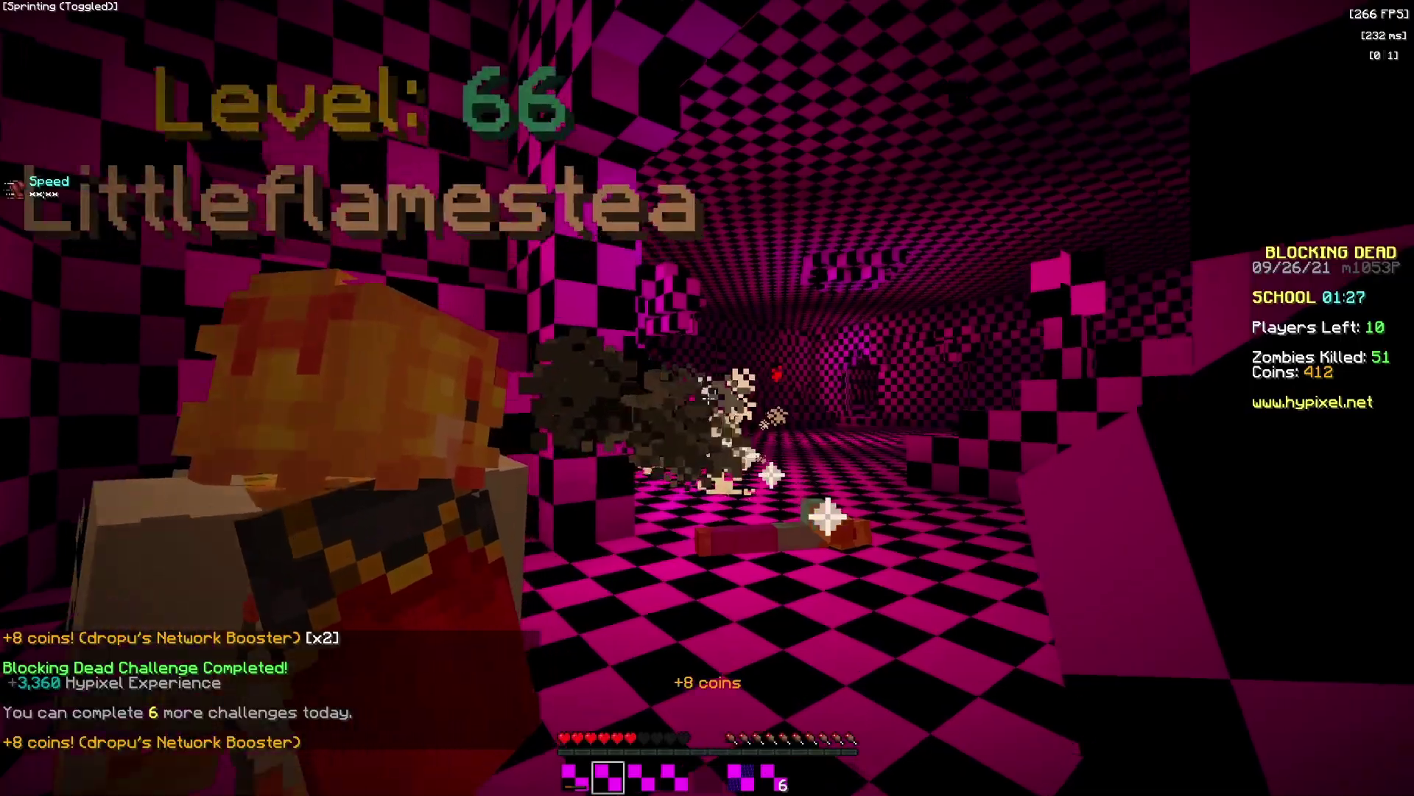
{"action": "left_click", "coordinate": [707, 398]}
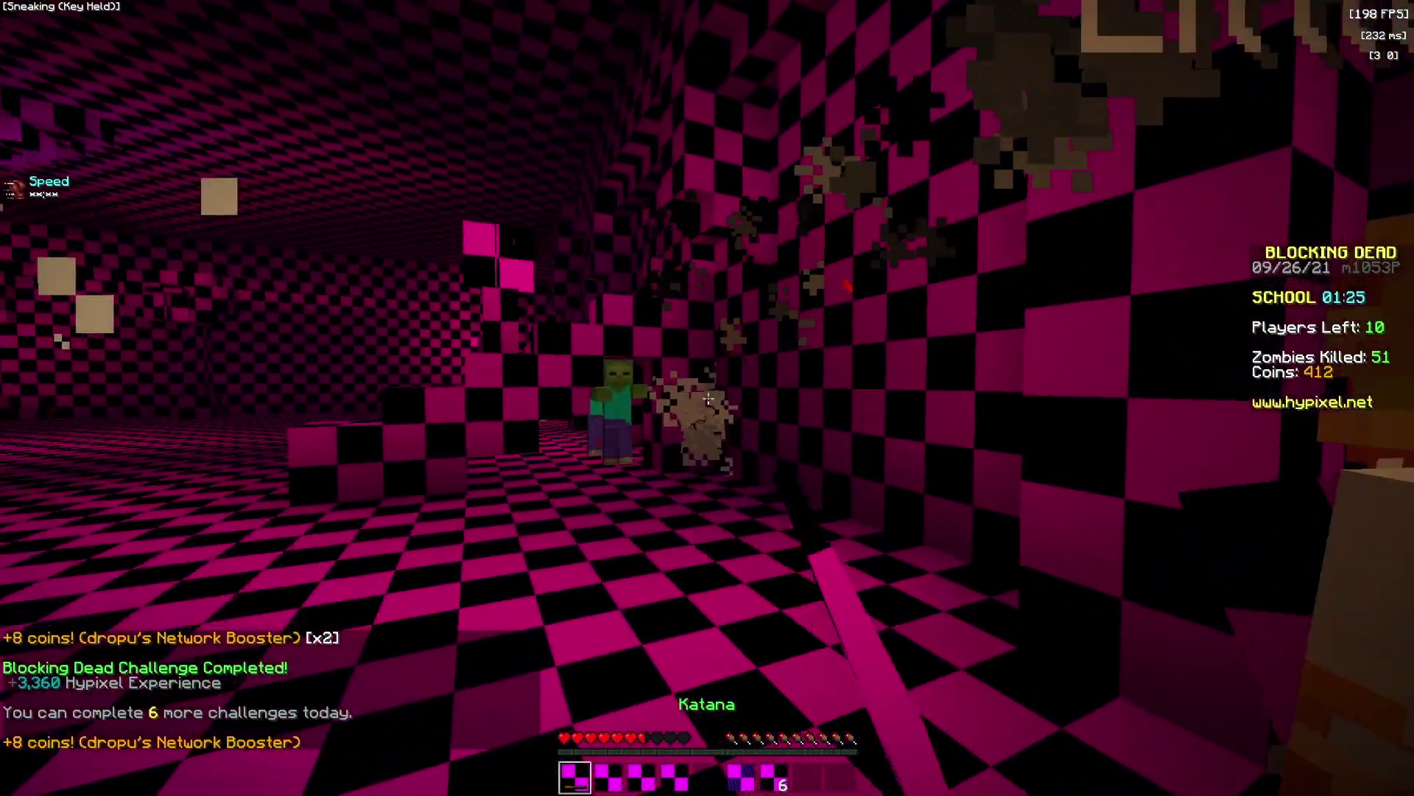
{"action": "key", "text": "shift"}
{"action": "key", "text": "w"}
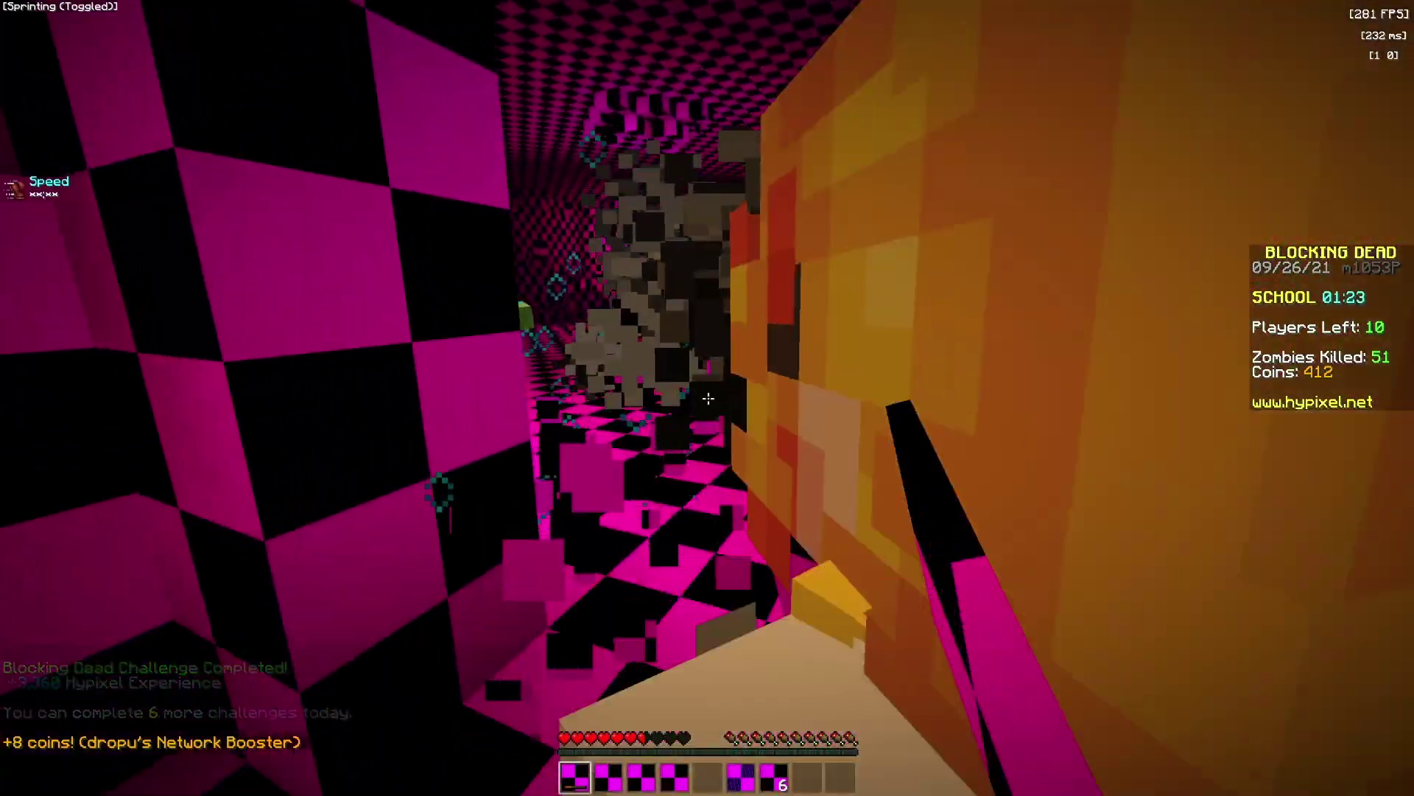
- Eat fried chicken for Speed, then hack down corridor zombies with the Katana
{"action": "key", "text": "7"}
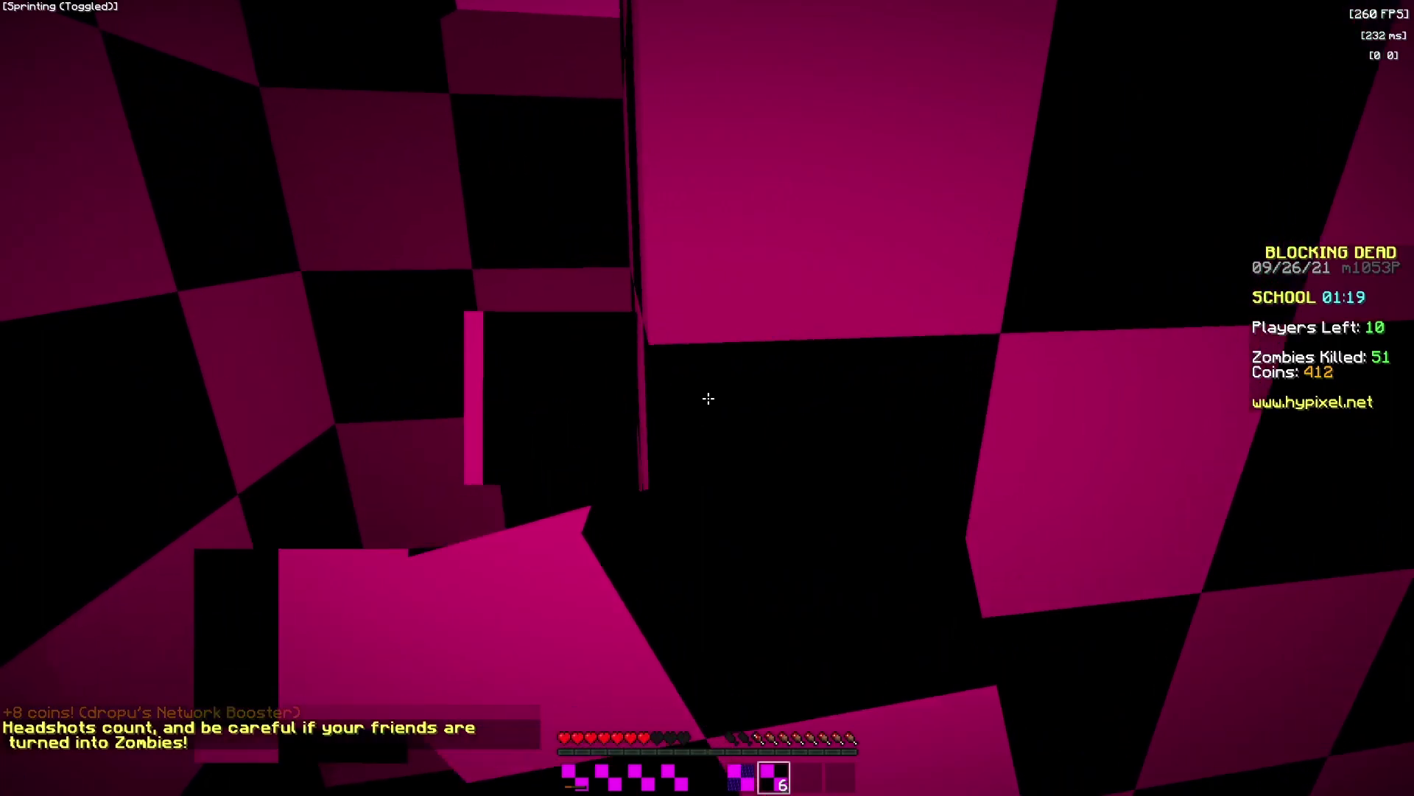
{"action": "right_click", "coordinate": [708, 398]}
{"action": "key", "text": "shift"}
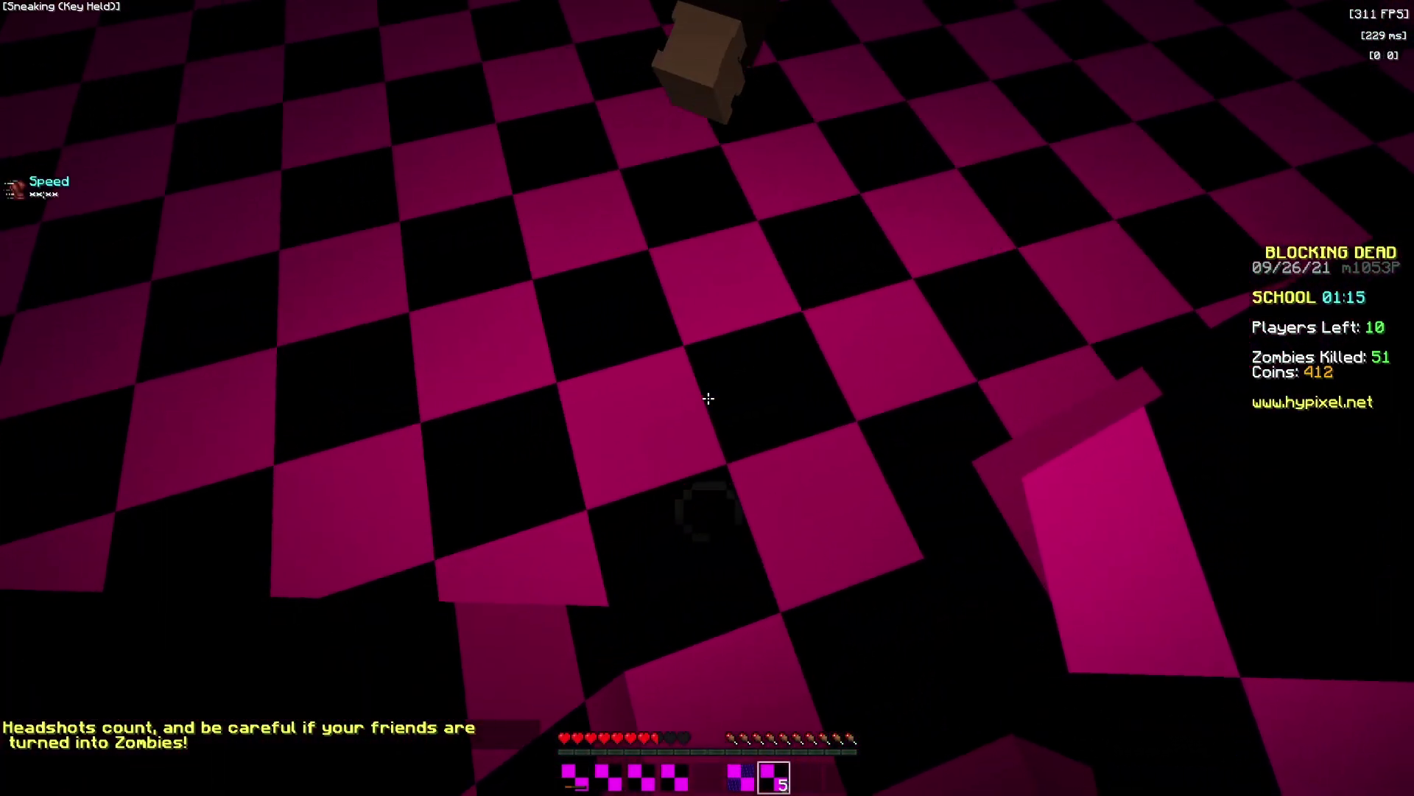
{"action": "key", "text": "1"}
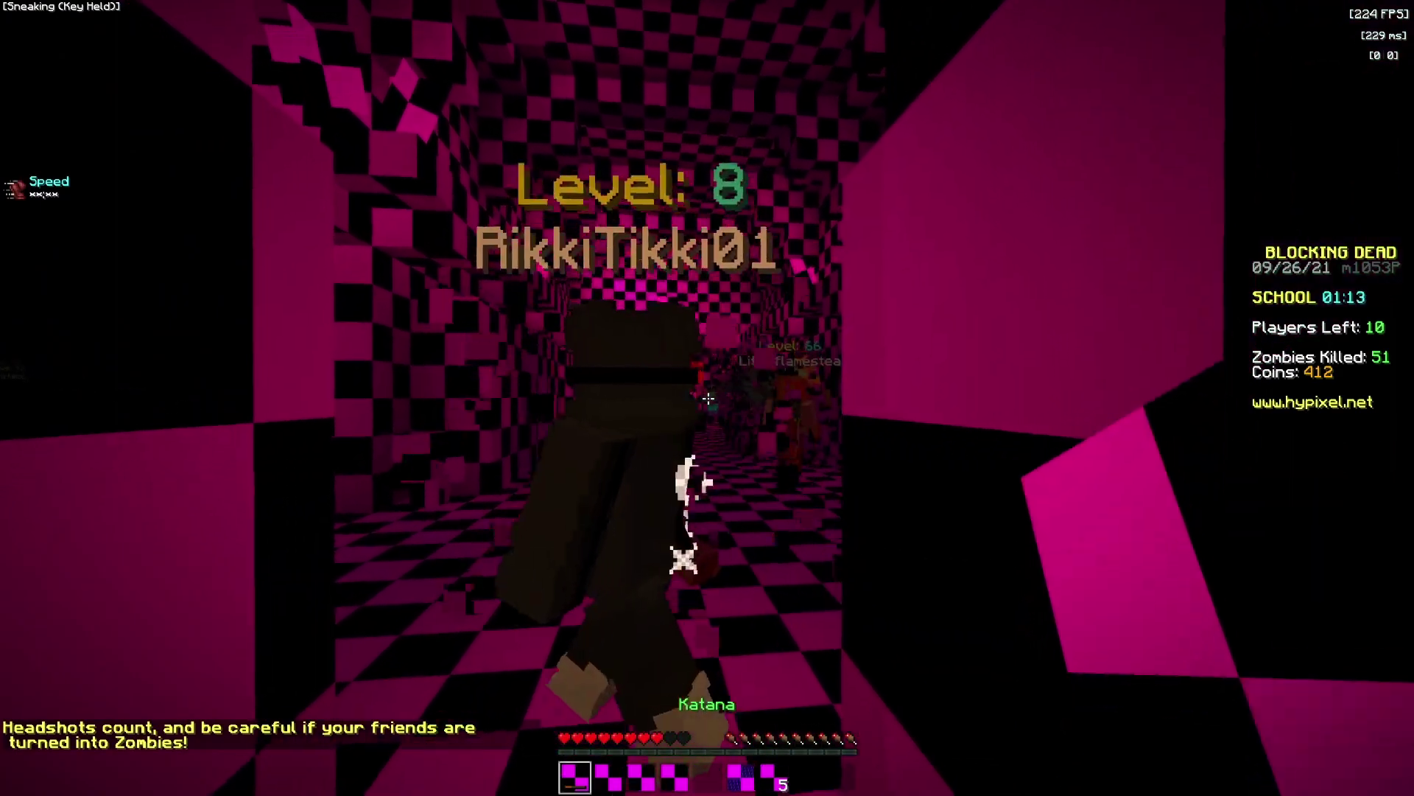
{"action": "left_click", "coordinate": [707, 398]}
{"action": "left_click", "coordinate": [707, 397]}
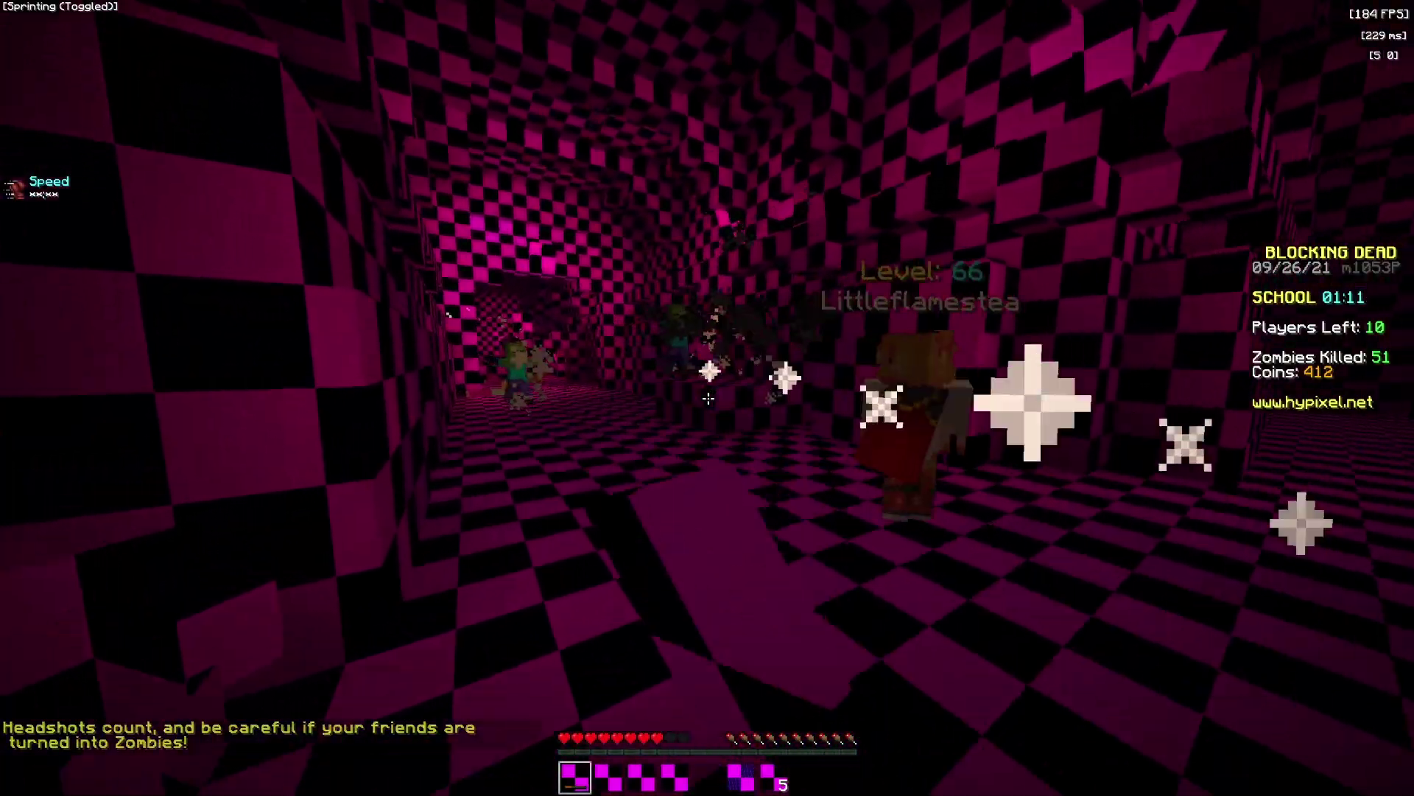
{"action": "left_click", "coordinate": [707, 398]}
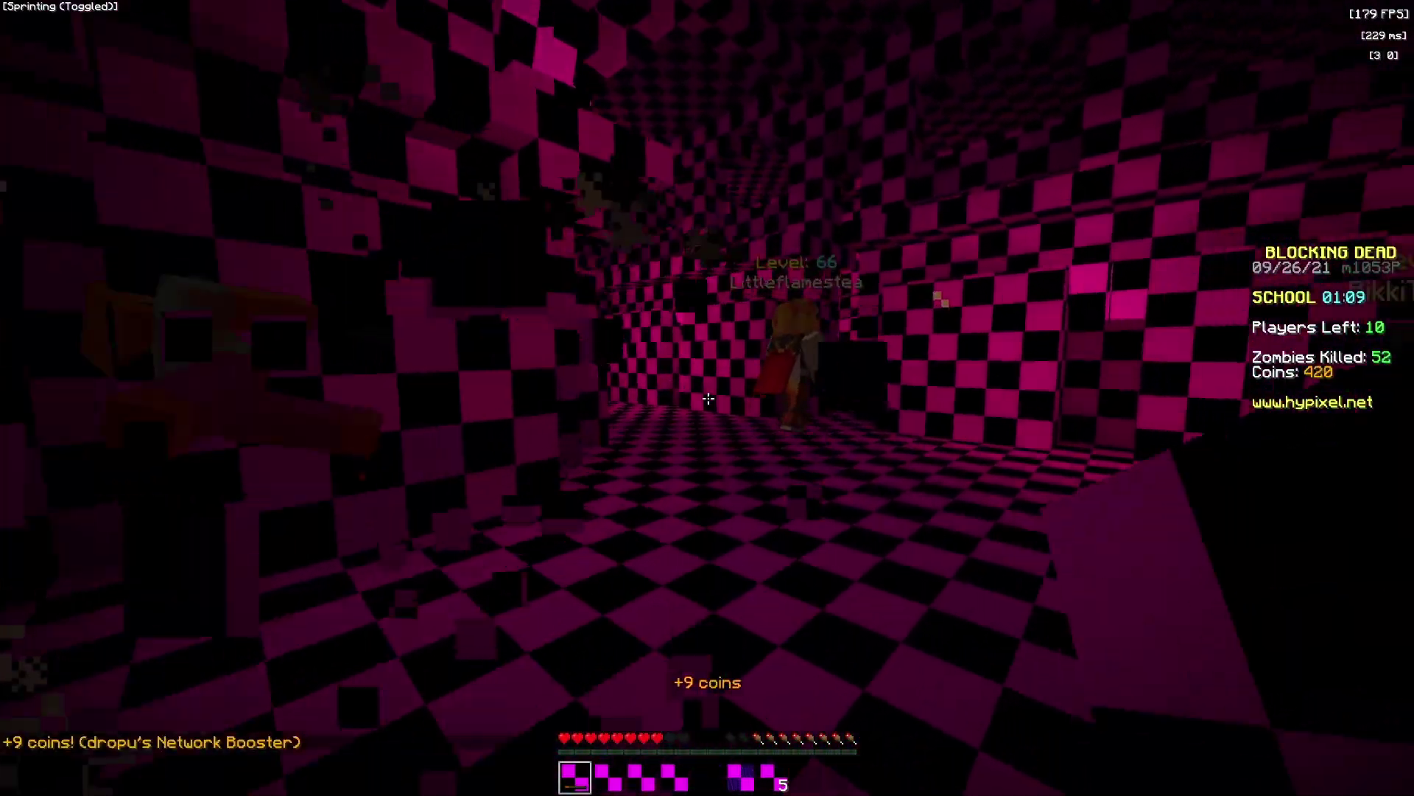
- Select the Hypixel Fried Chicken and eat another piece for Speed
{"action": "key", "text": "6"}
{"action": "key", "text": "7"}
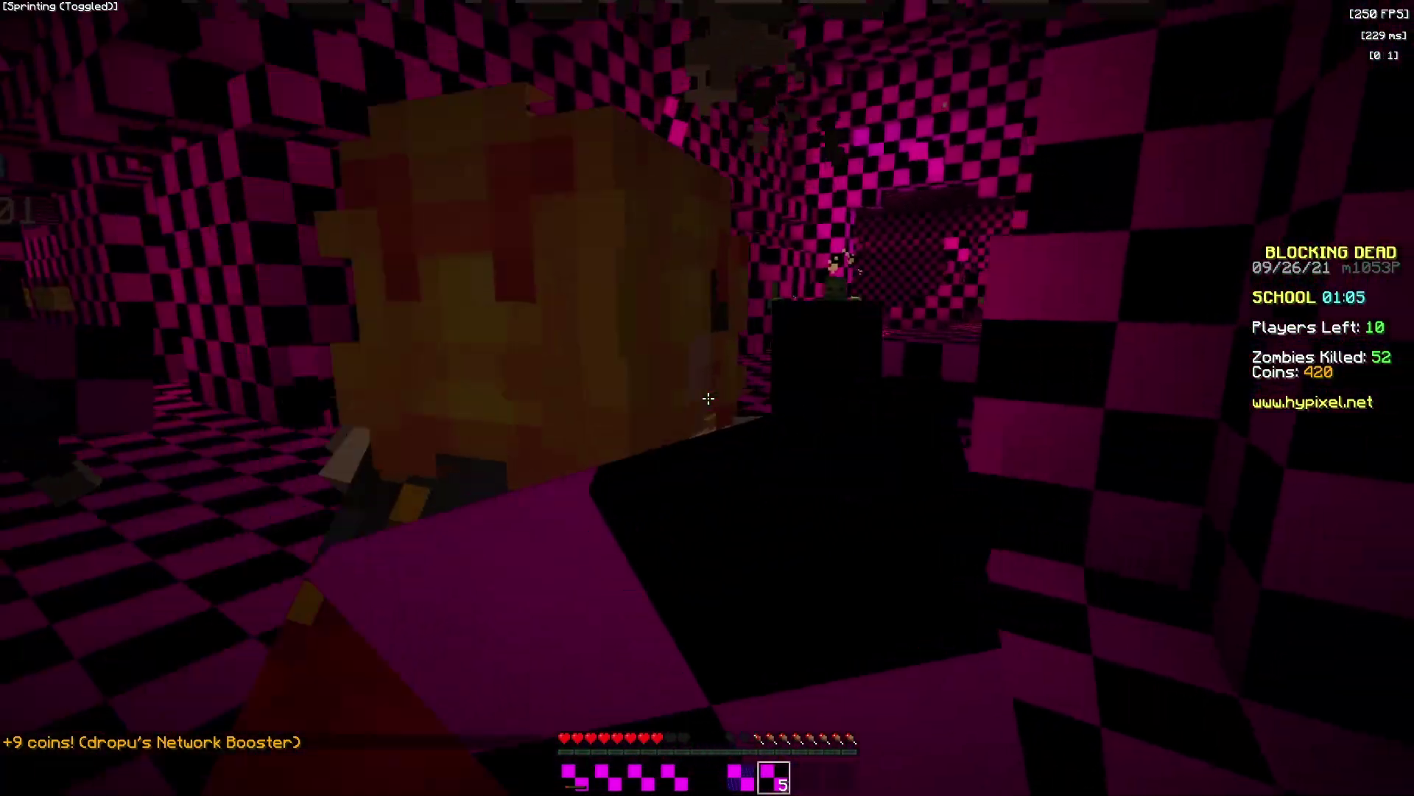
{"action": "right_click", "coordinate": [707, 397]}
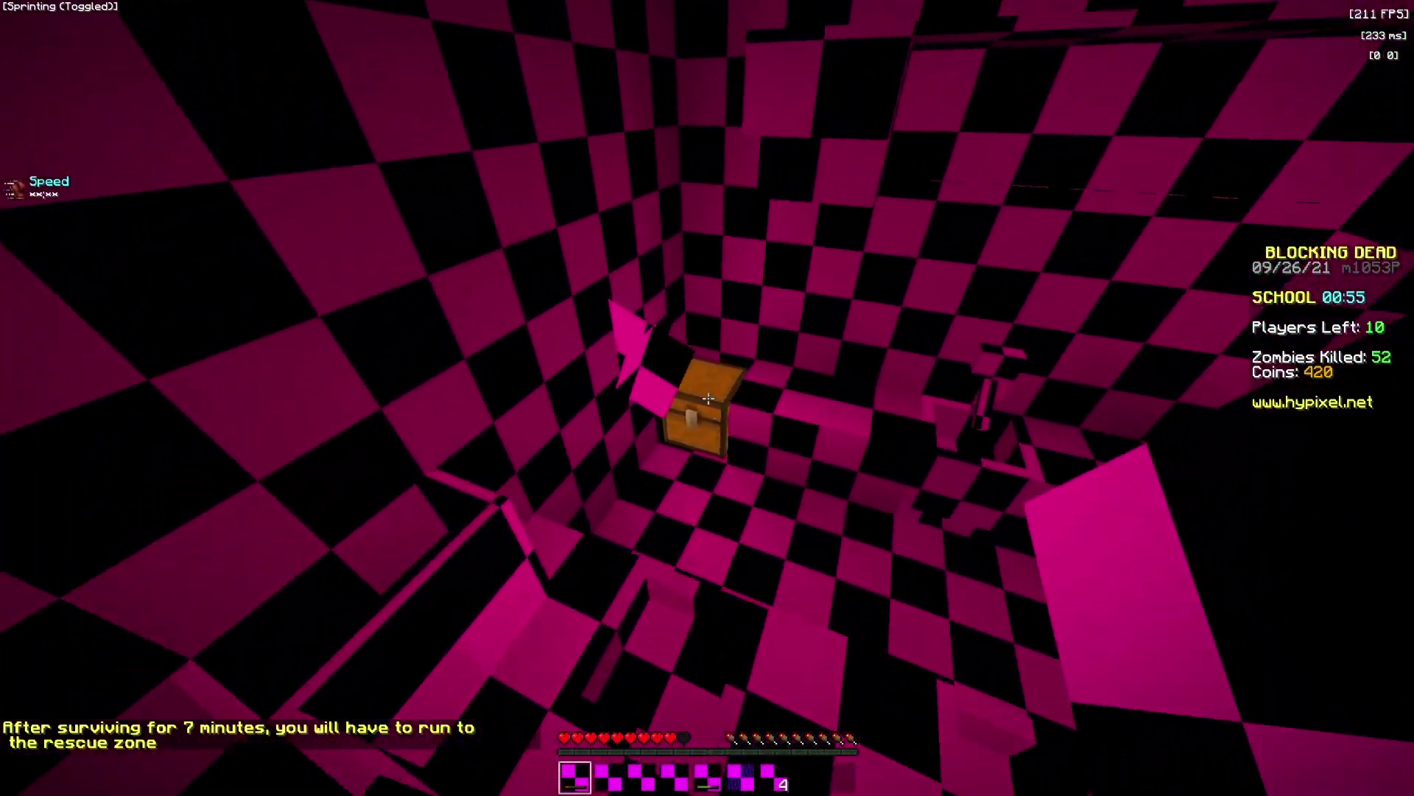
- Check a chest, then kill corridor zombies with the Katana for coins
{"action": "right_click", "coordinate": [708, 398]}
{"action": "key", "text": "Escape"}
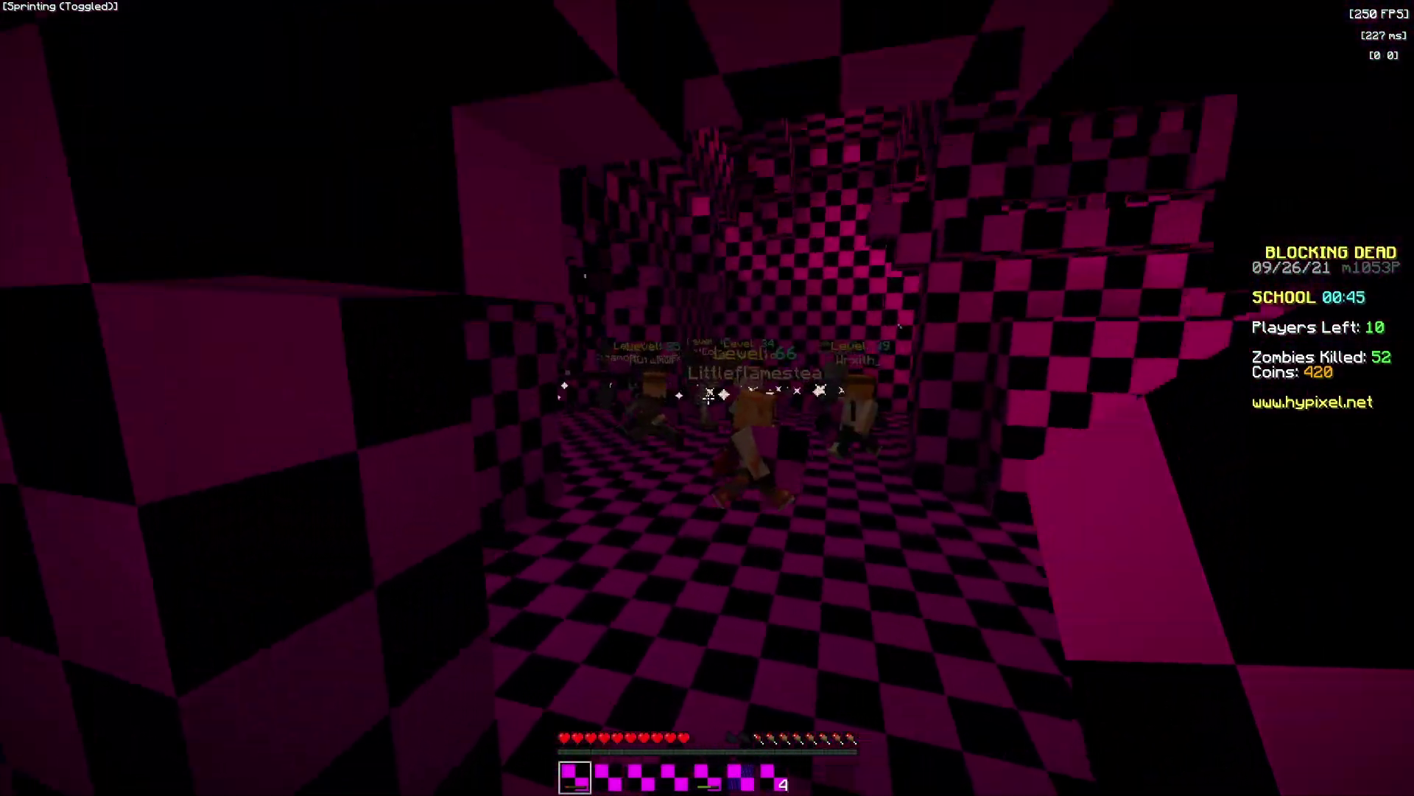
{"action": "key", "text": "2"}
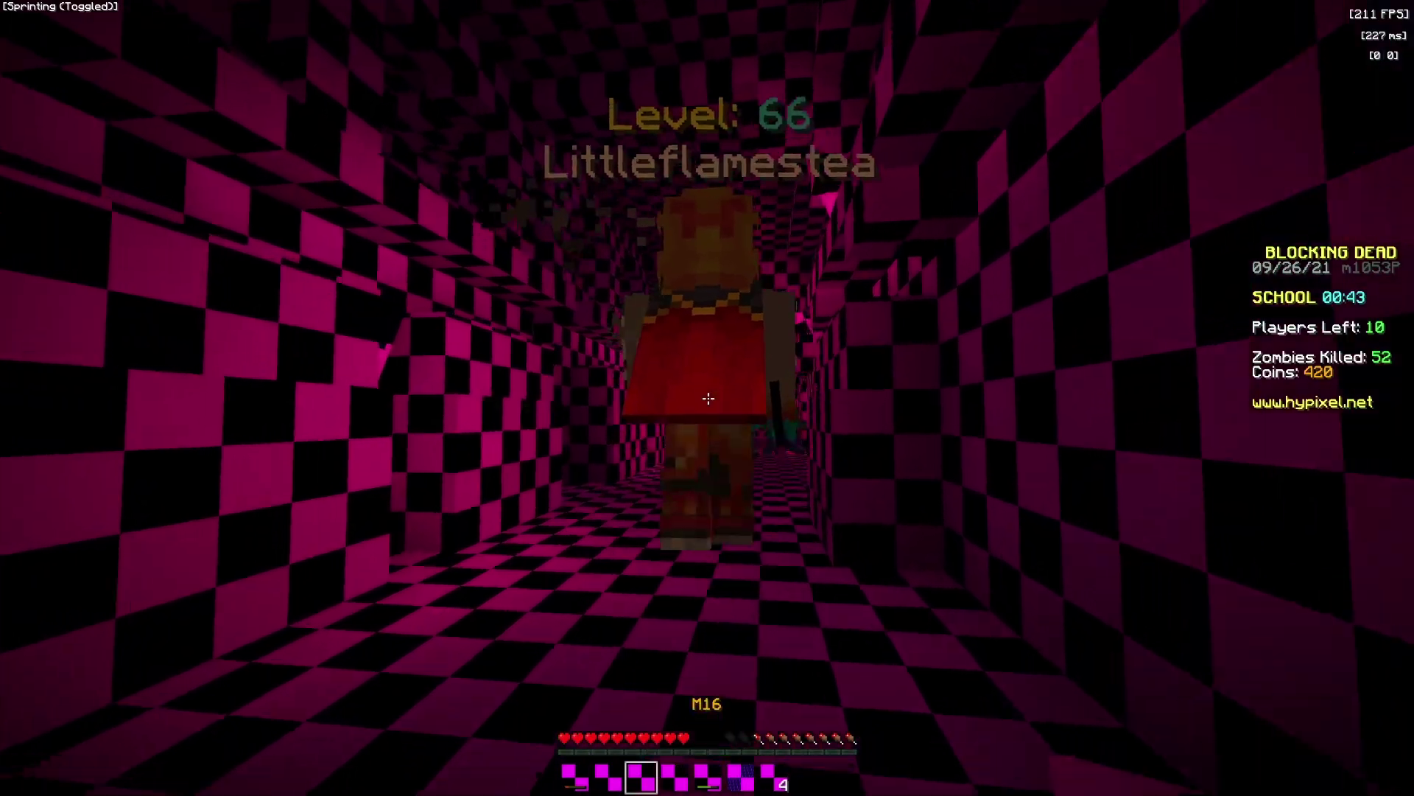
{"action": "key", "text": "1"}
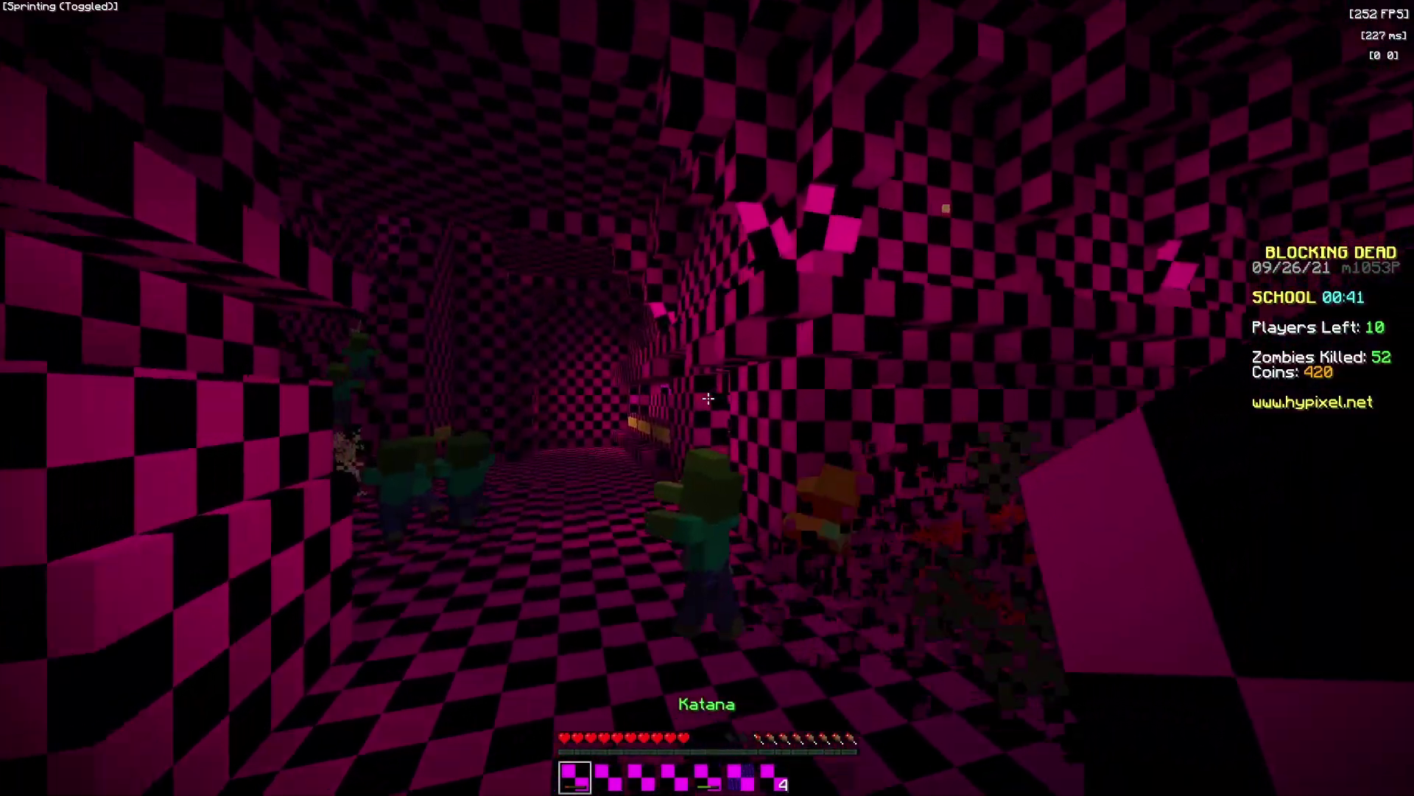
{"action": "left_click", "coordinate": [707, 399]}
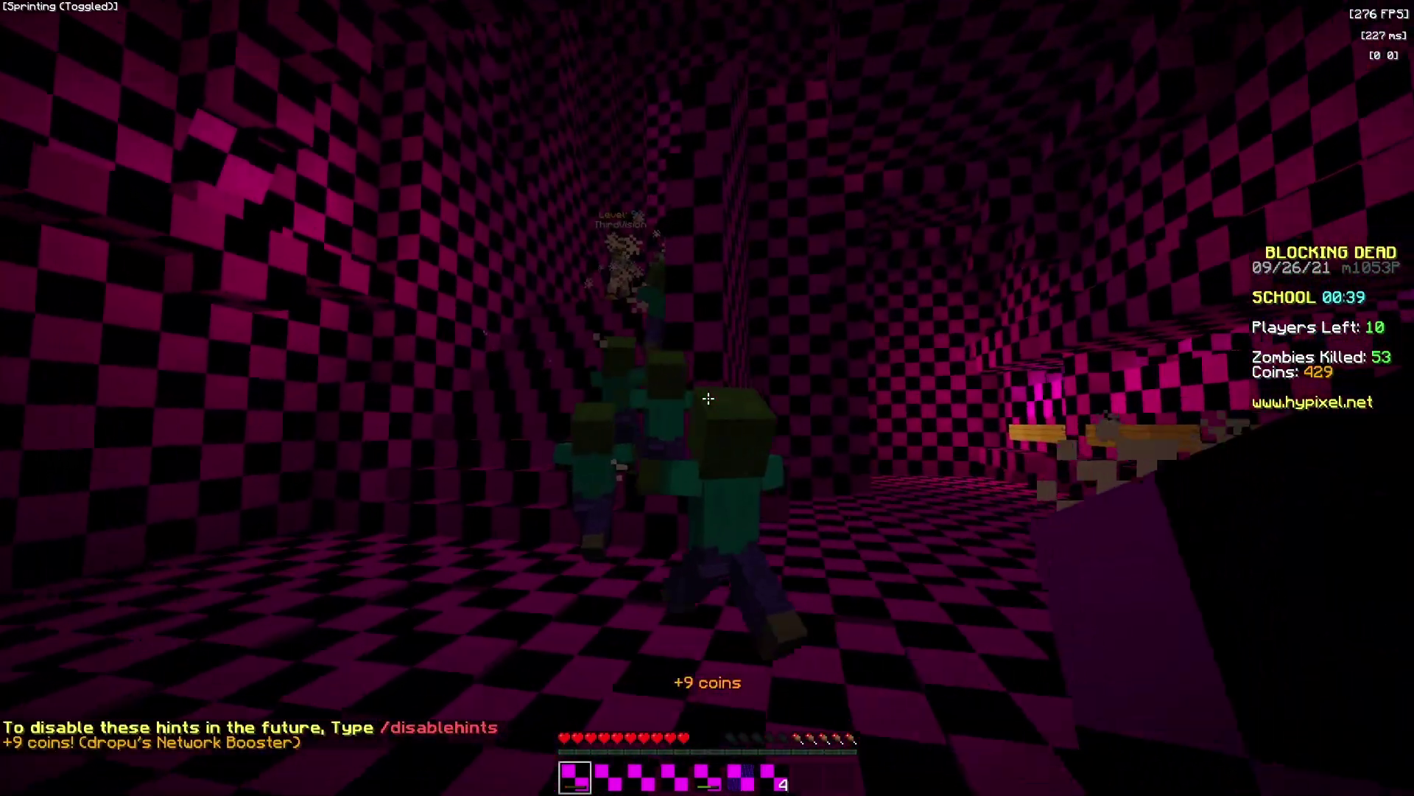
{"action": "left_click", "coordinate": [708, 398]}
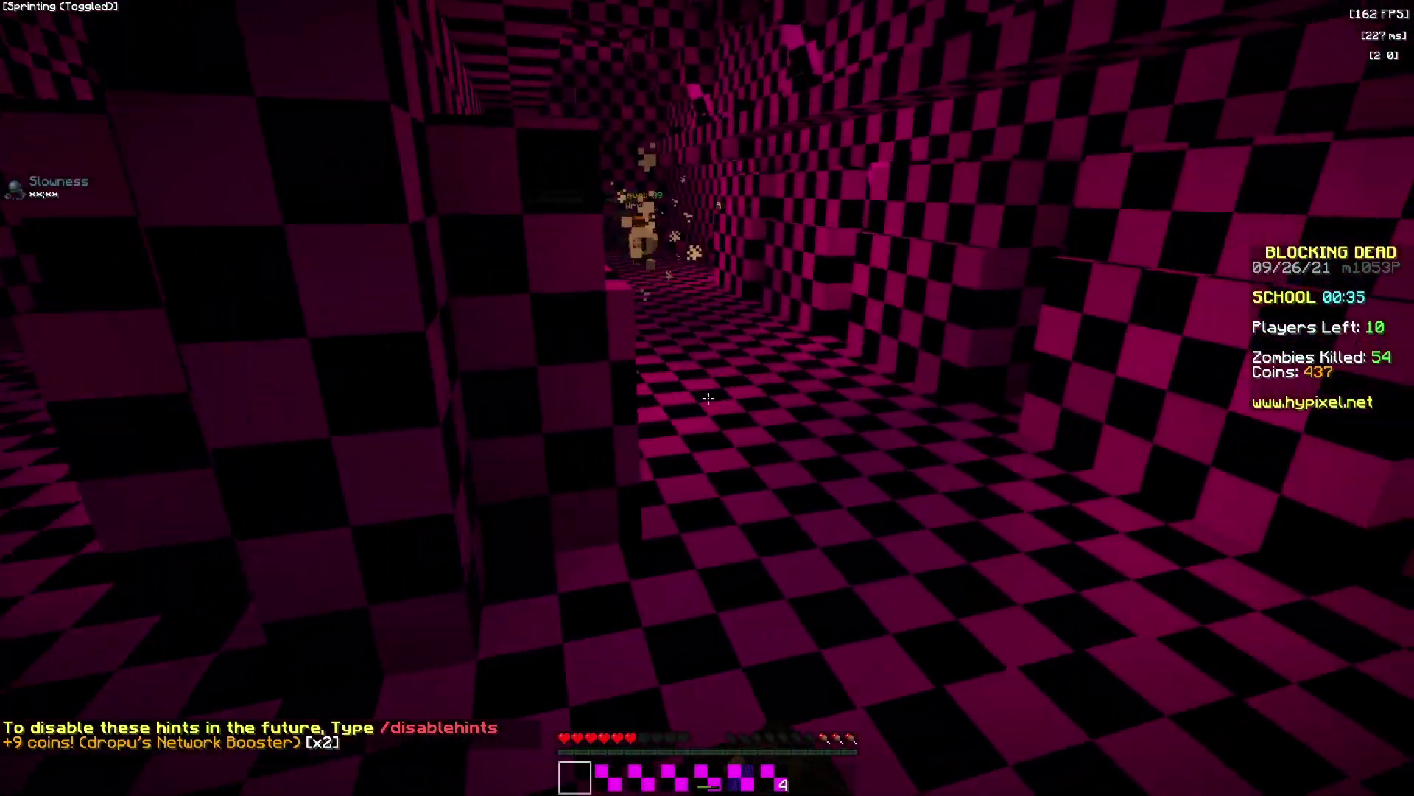
- Eat fried chicken to shake off Slowness, then open a nearby chest
{"action": "key", "text": "9"}
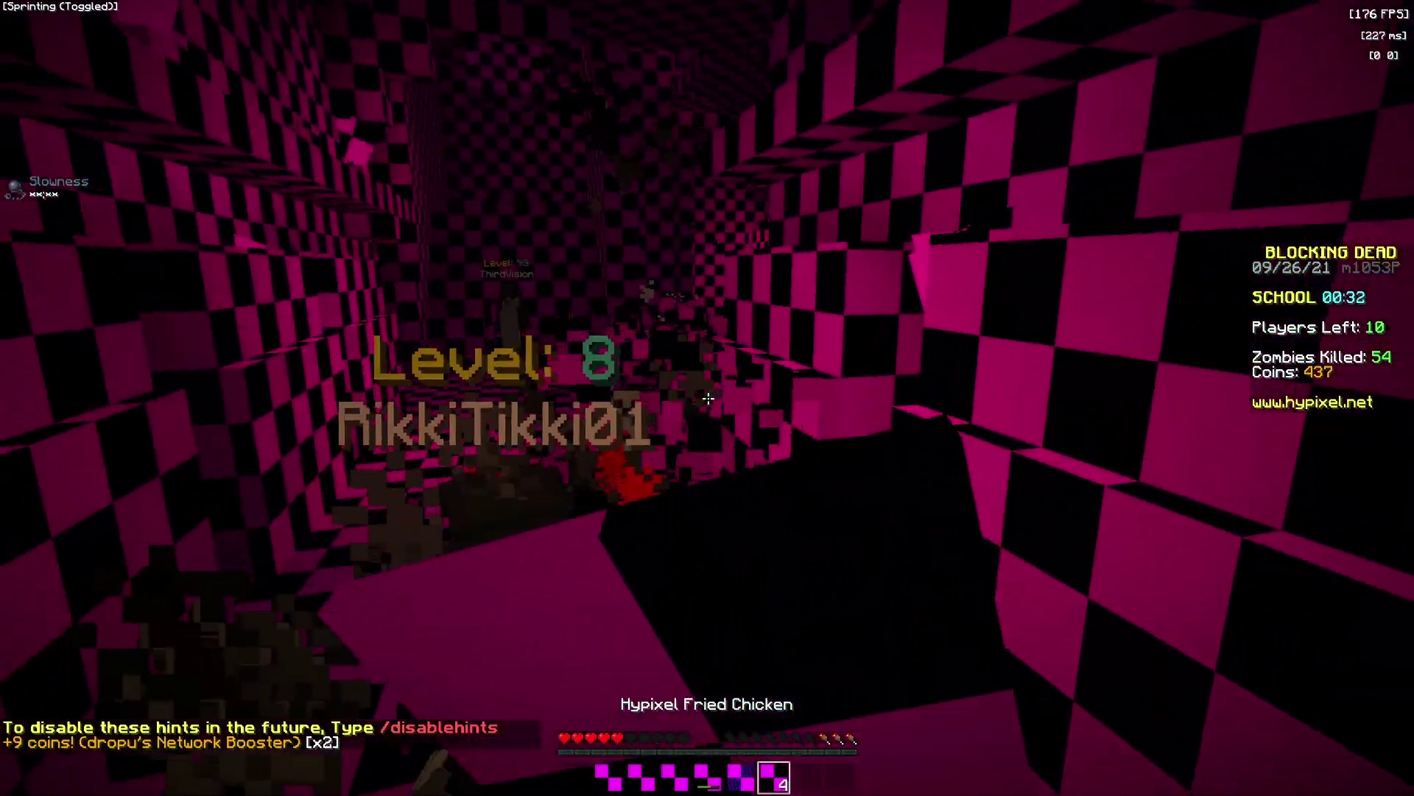
{"action": "right_click", "coordinate": [708, 398]}
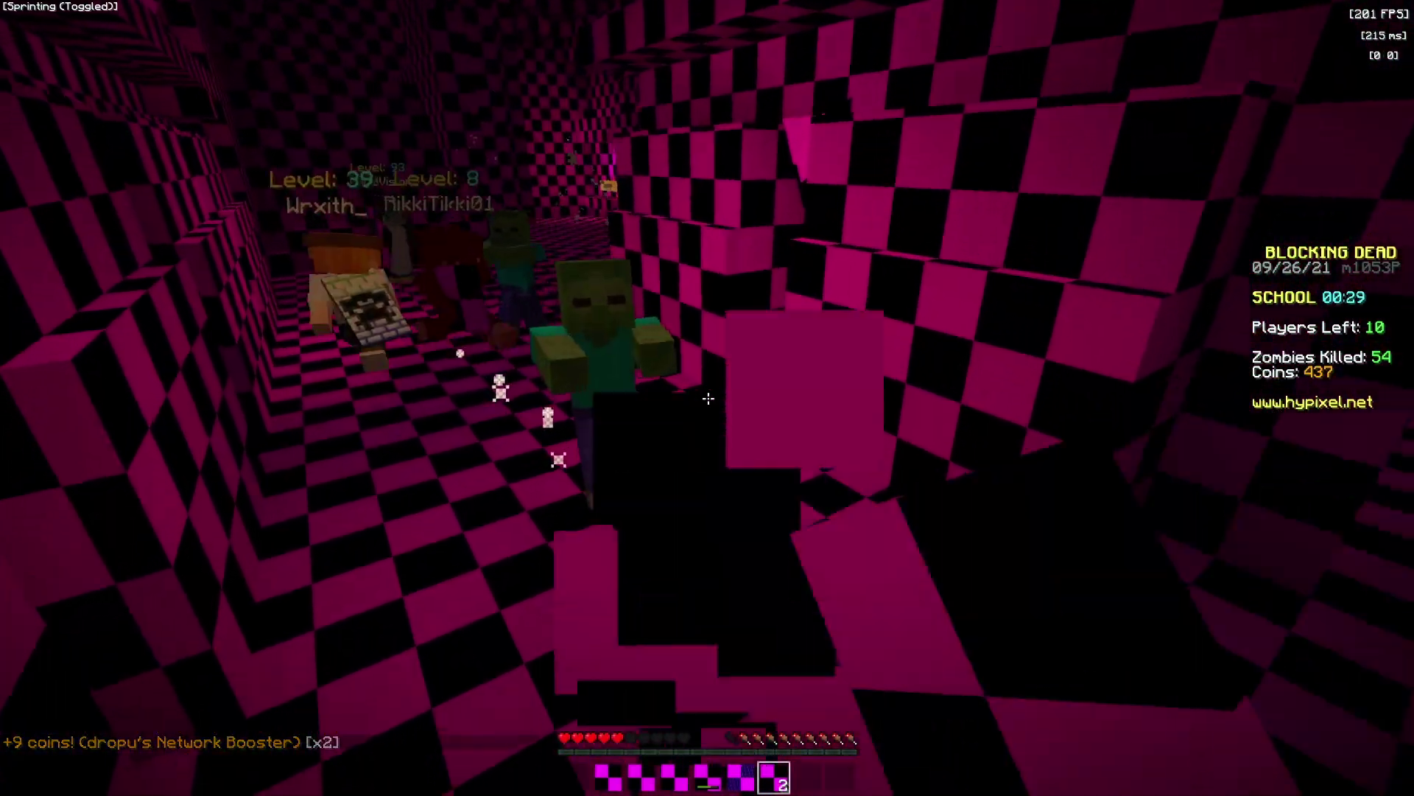
{"action": "right_click", "coordinate": [708, 399]}
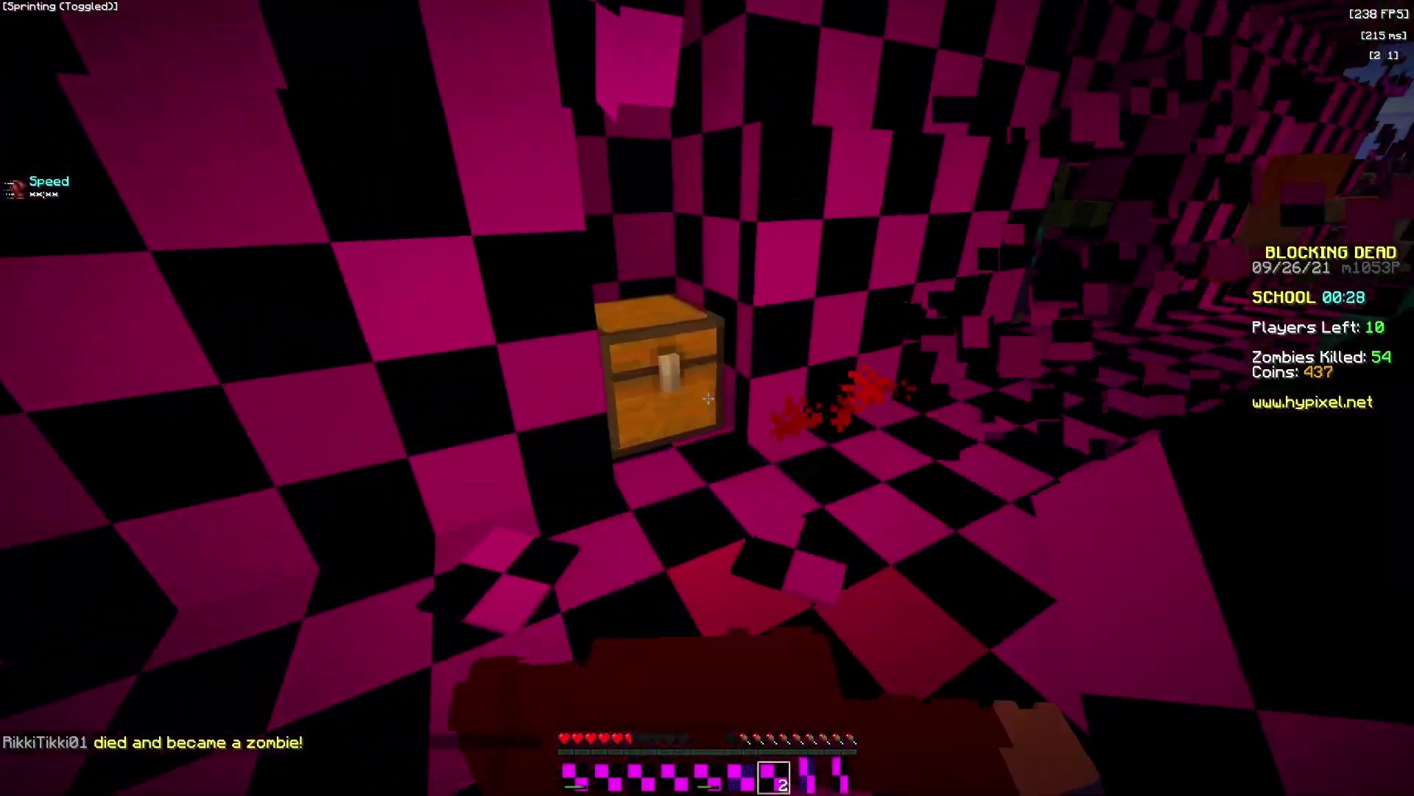
{"action": "right_click", "coordinate": [707, 398]}
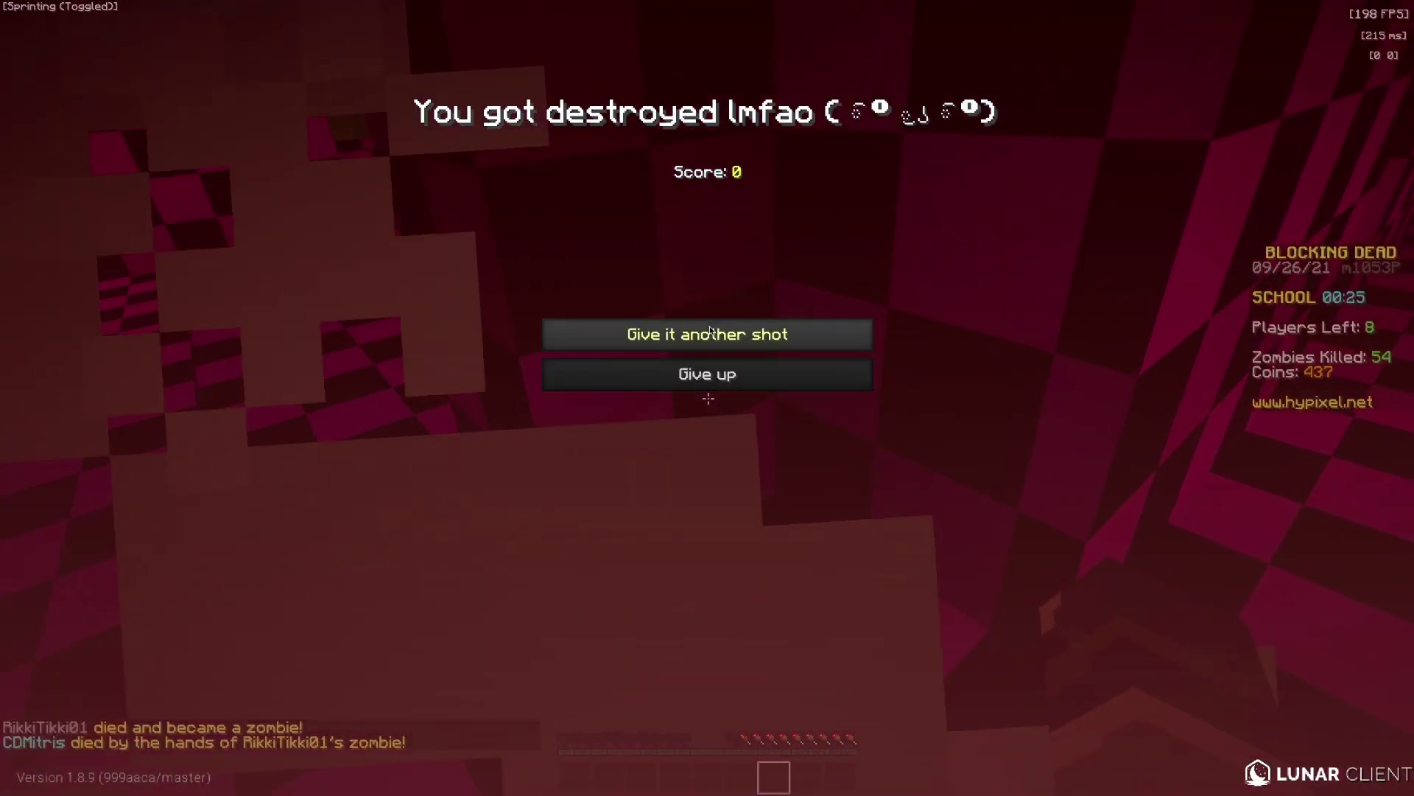
- Respawn as a spectator, fly through the corridor, and send /hub to return to the lobby
{"action": "left_click", "coordinate": [710, 331]}
{"action": "key", "text": "Tab"}
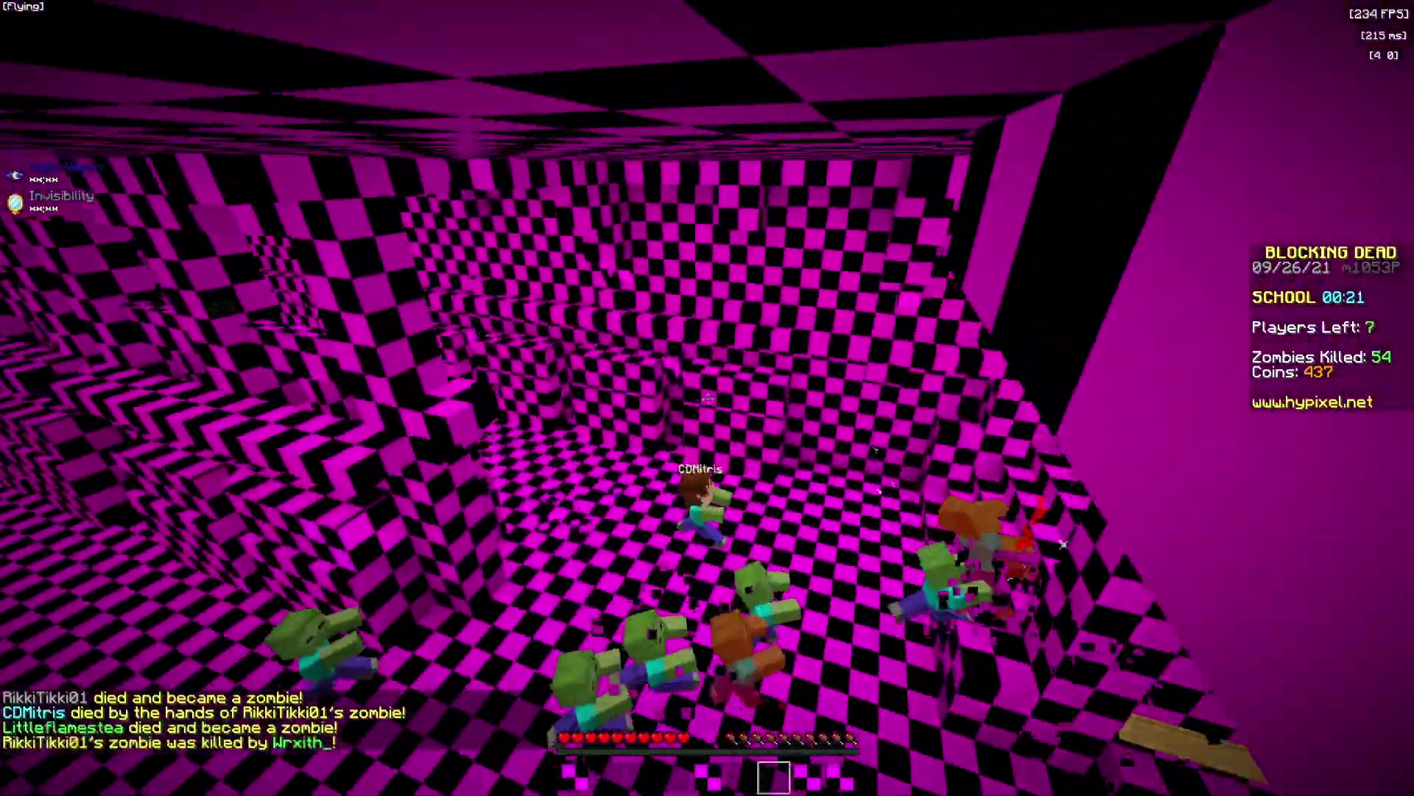
{"action": "key", "text": "shift"}
{"action": "key", "text": "ctrl"}
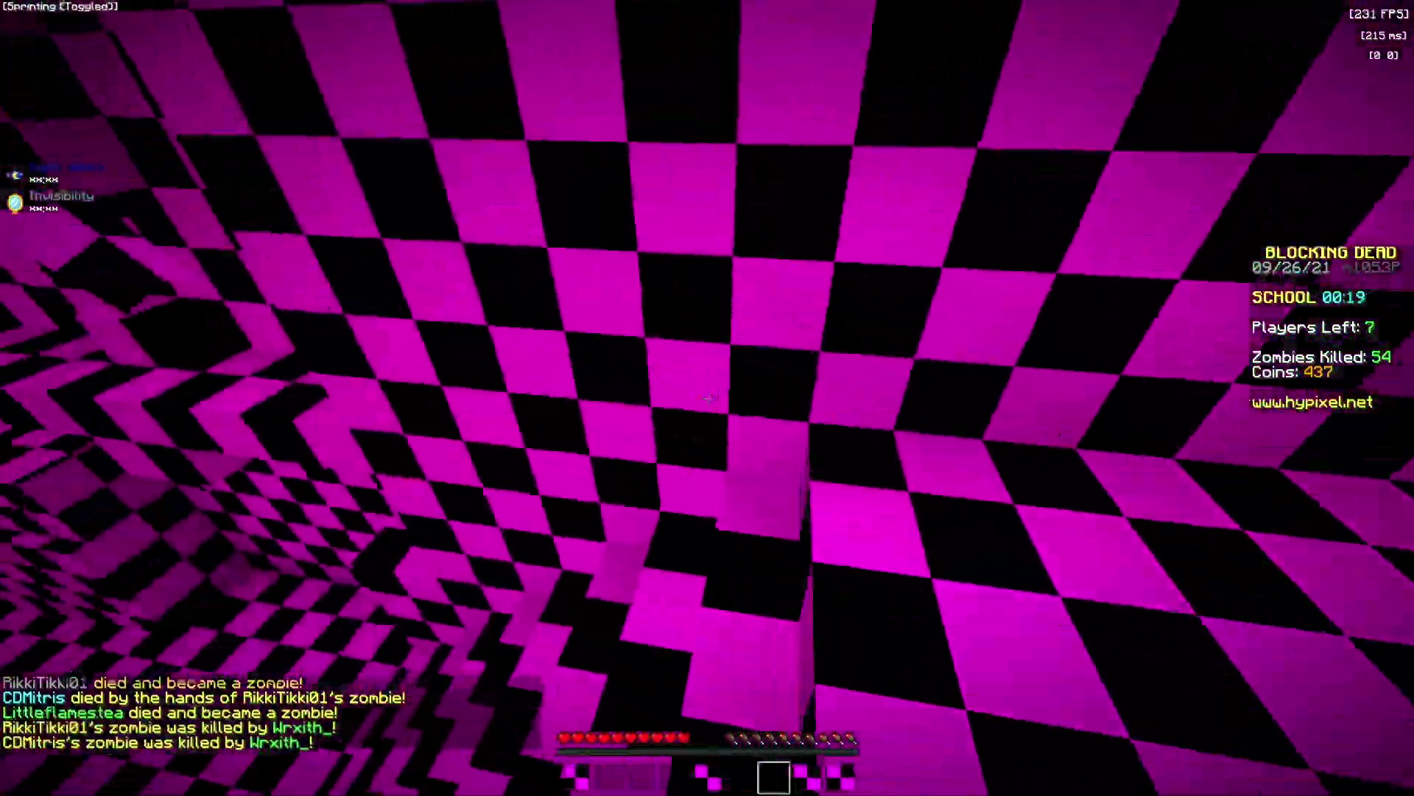
{"action": "key", "text": "w"}
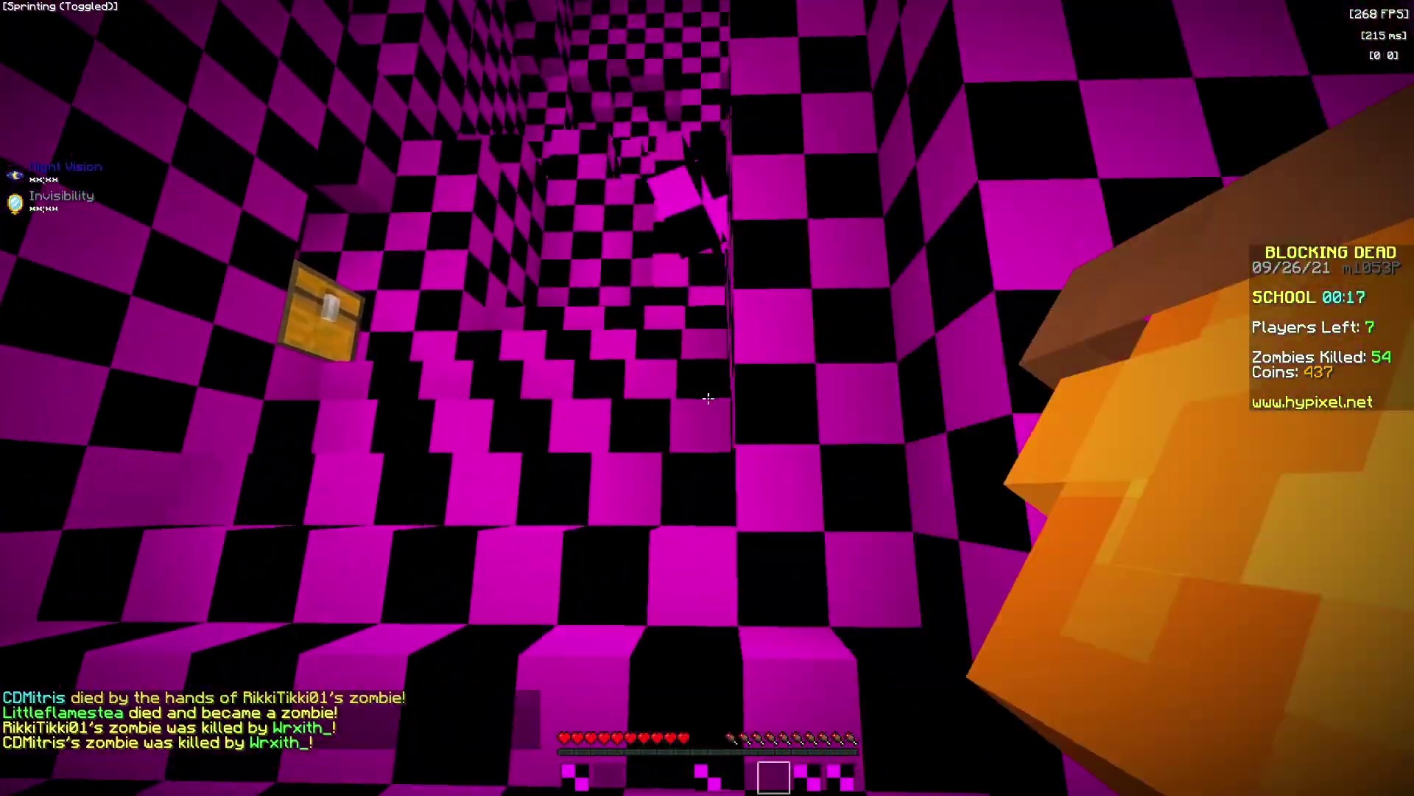
{"action": "type", "text": "/"}
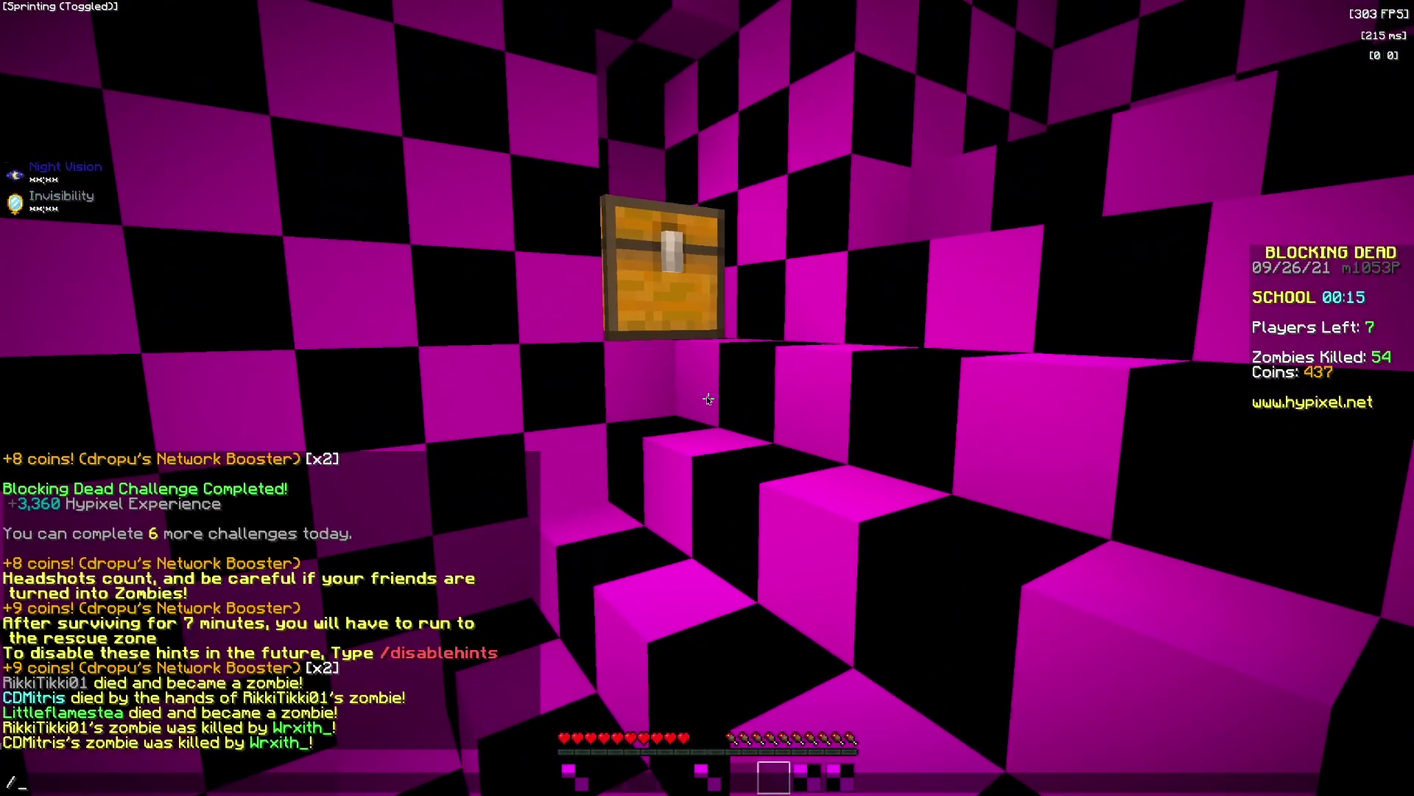
{"action": "type", "text": "hub"}
{"action": "key", "text": "Return"}
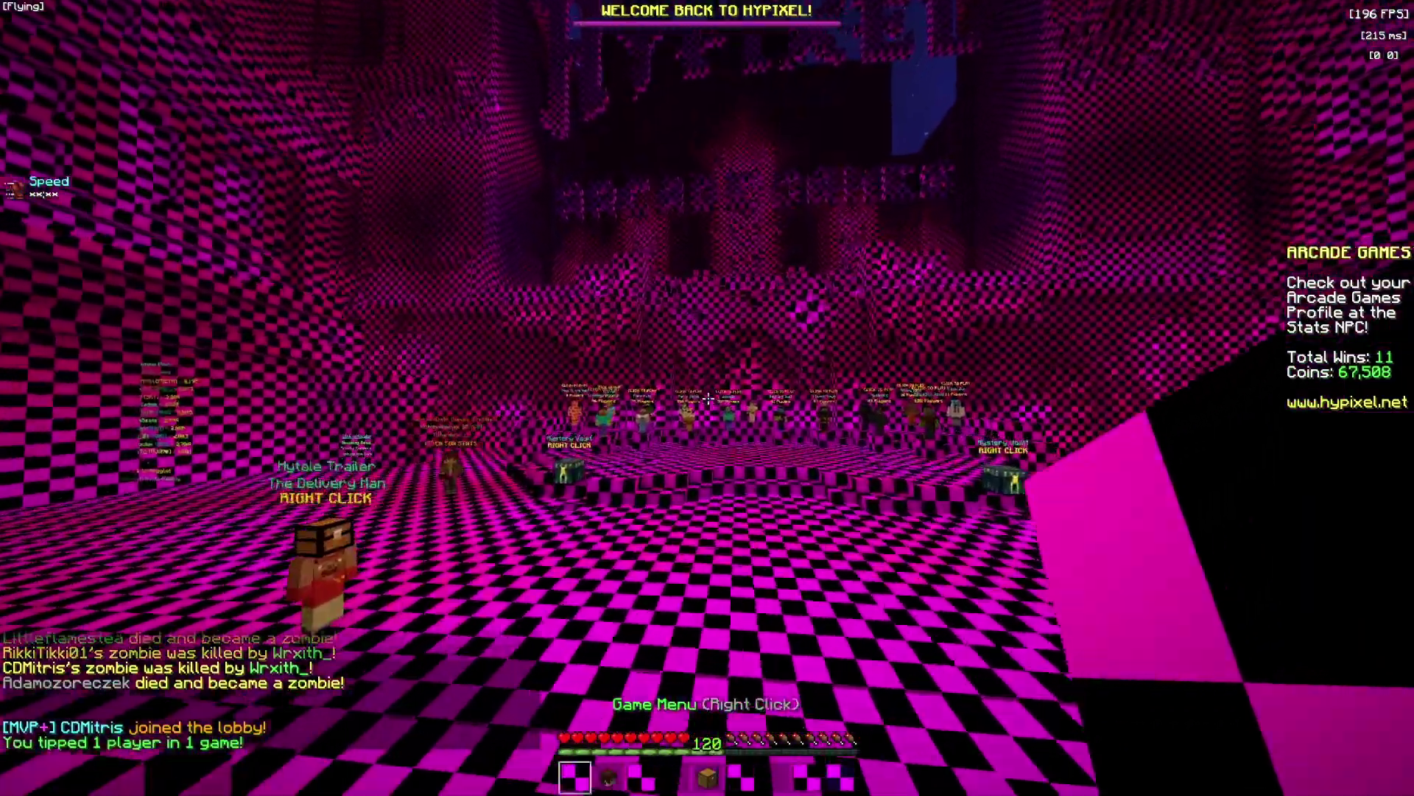
- Switch the held lobby item and walk forward past the lobby NPCs
{"action": "key", "text": "4"}
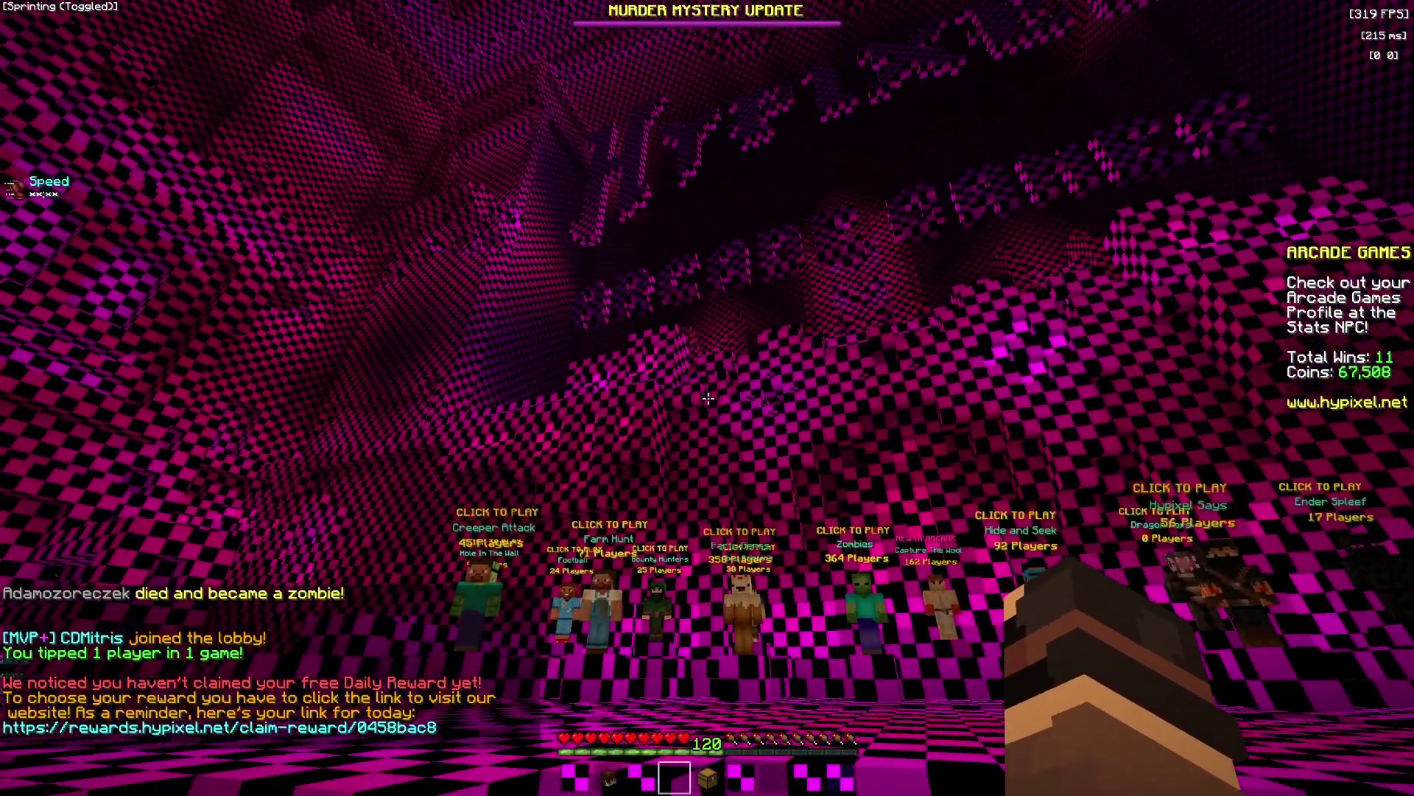
{"action": "key", "text": "w"}
{"action": "key", "text": "w"}
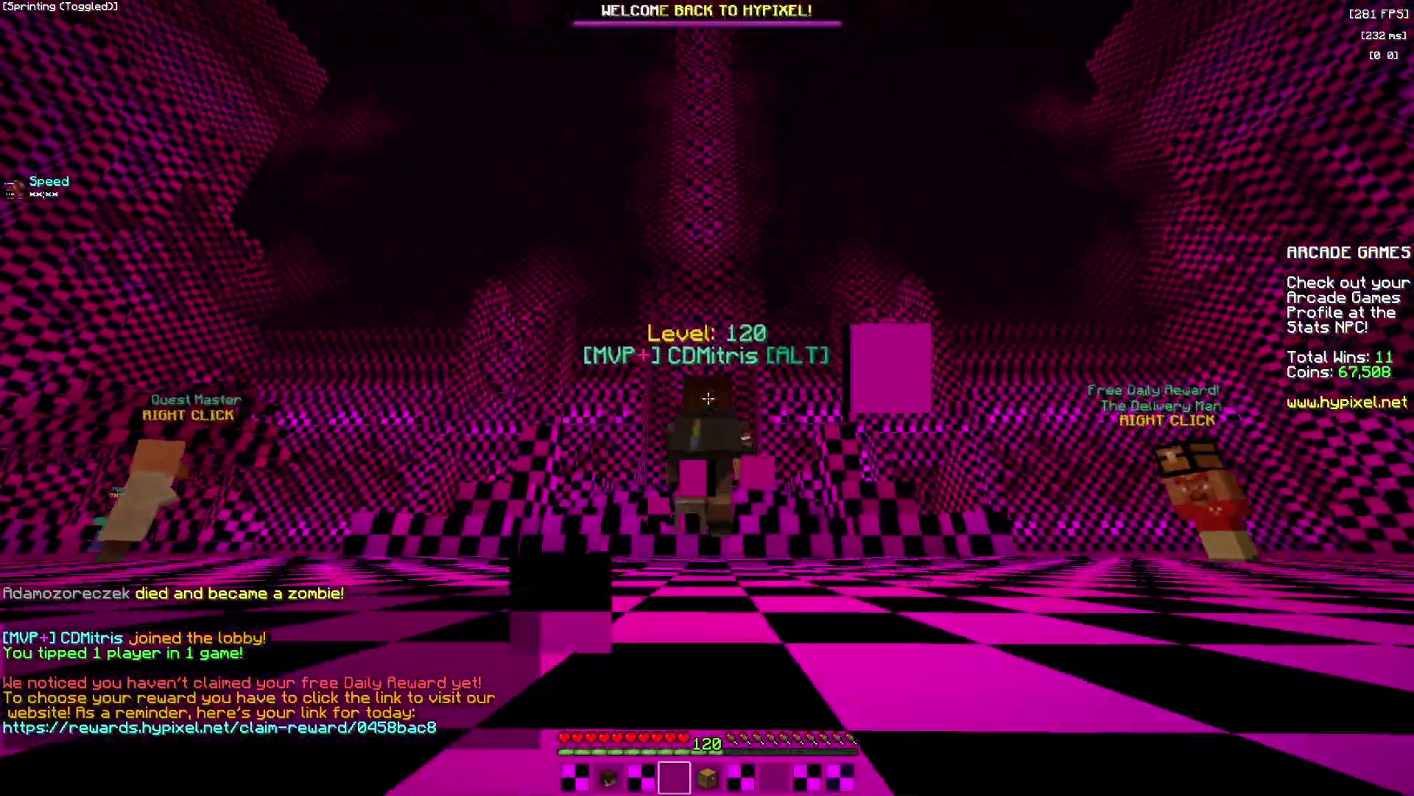